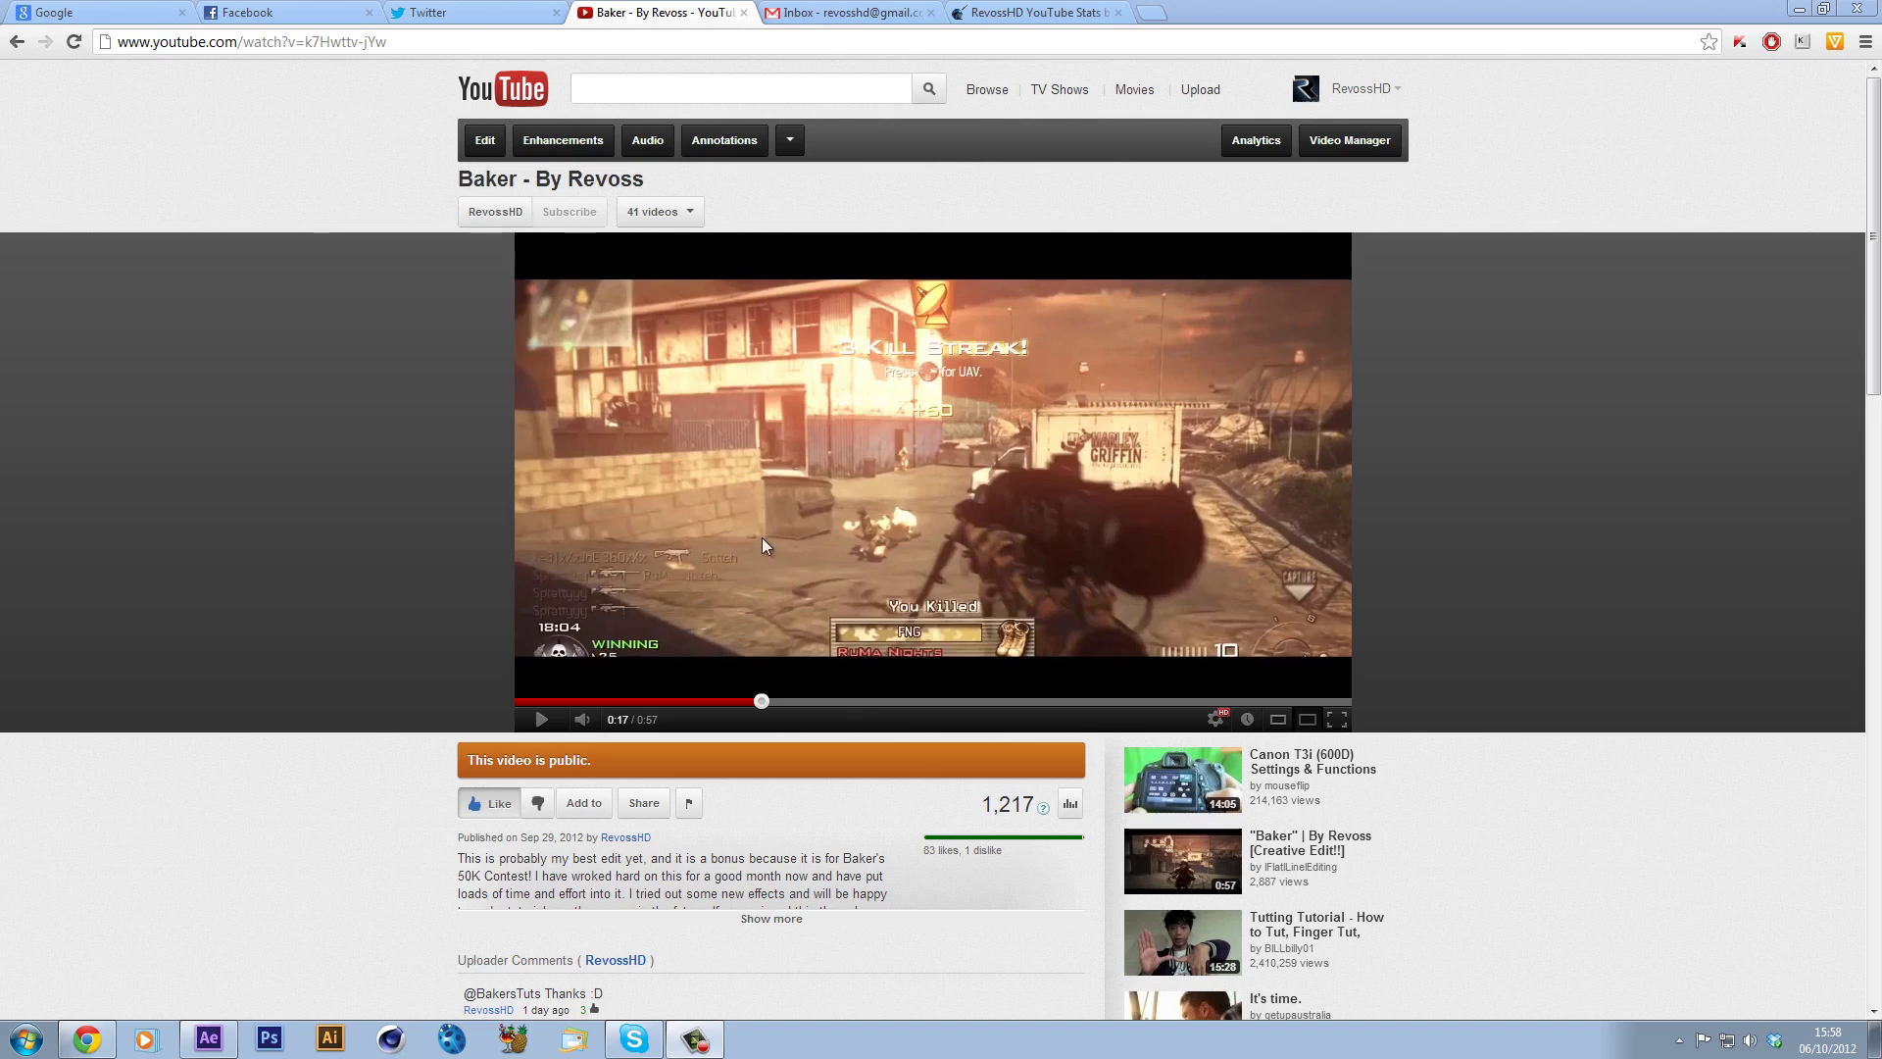
- Play the Baker video and pause it around 0:18 on the sniper-scope kill
click(892, 535)
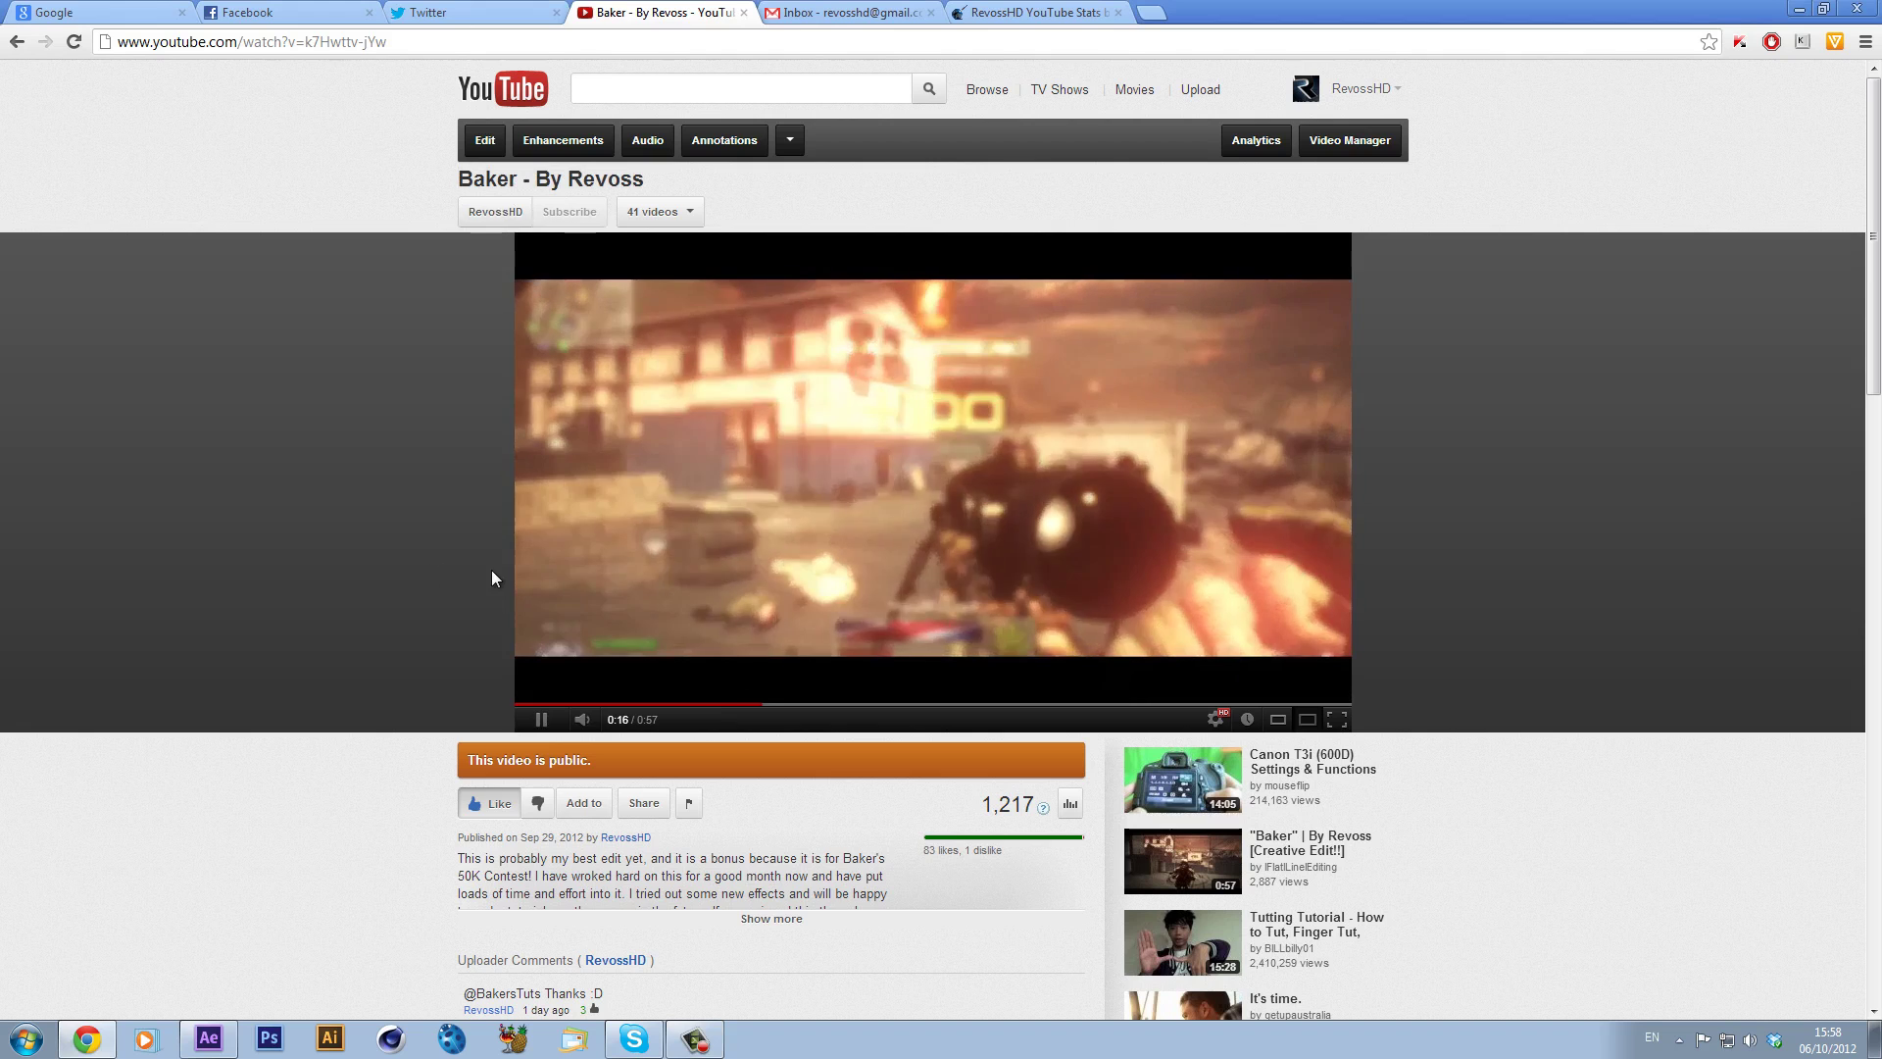
click(867, 428)
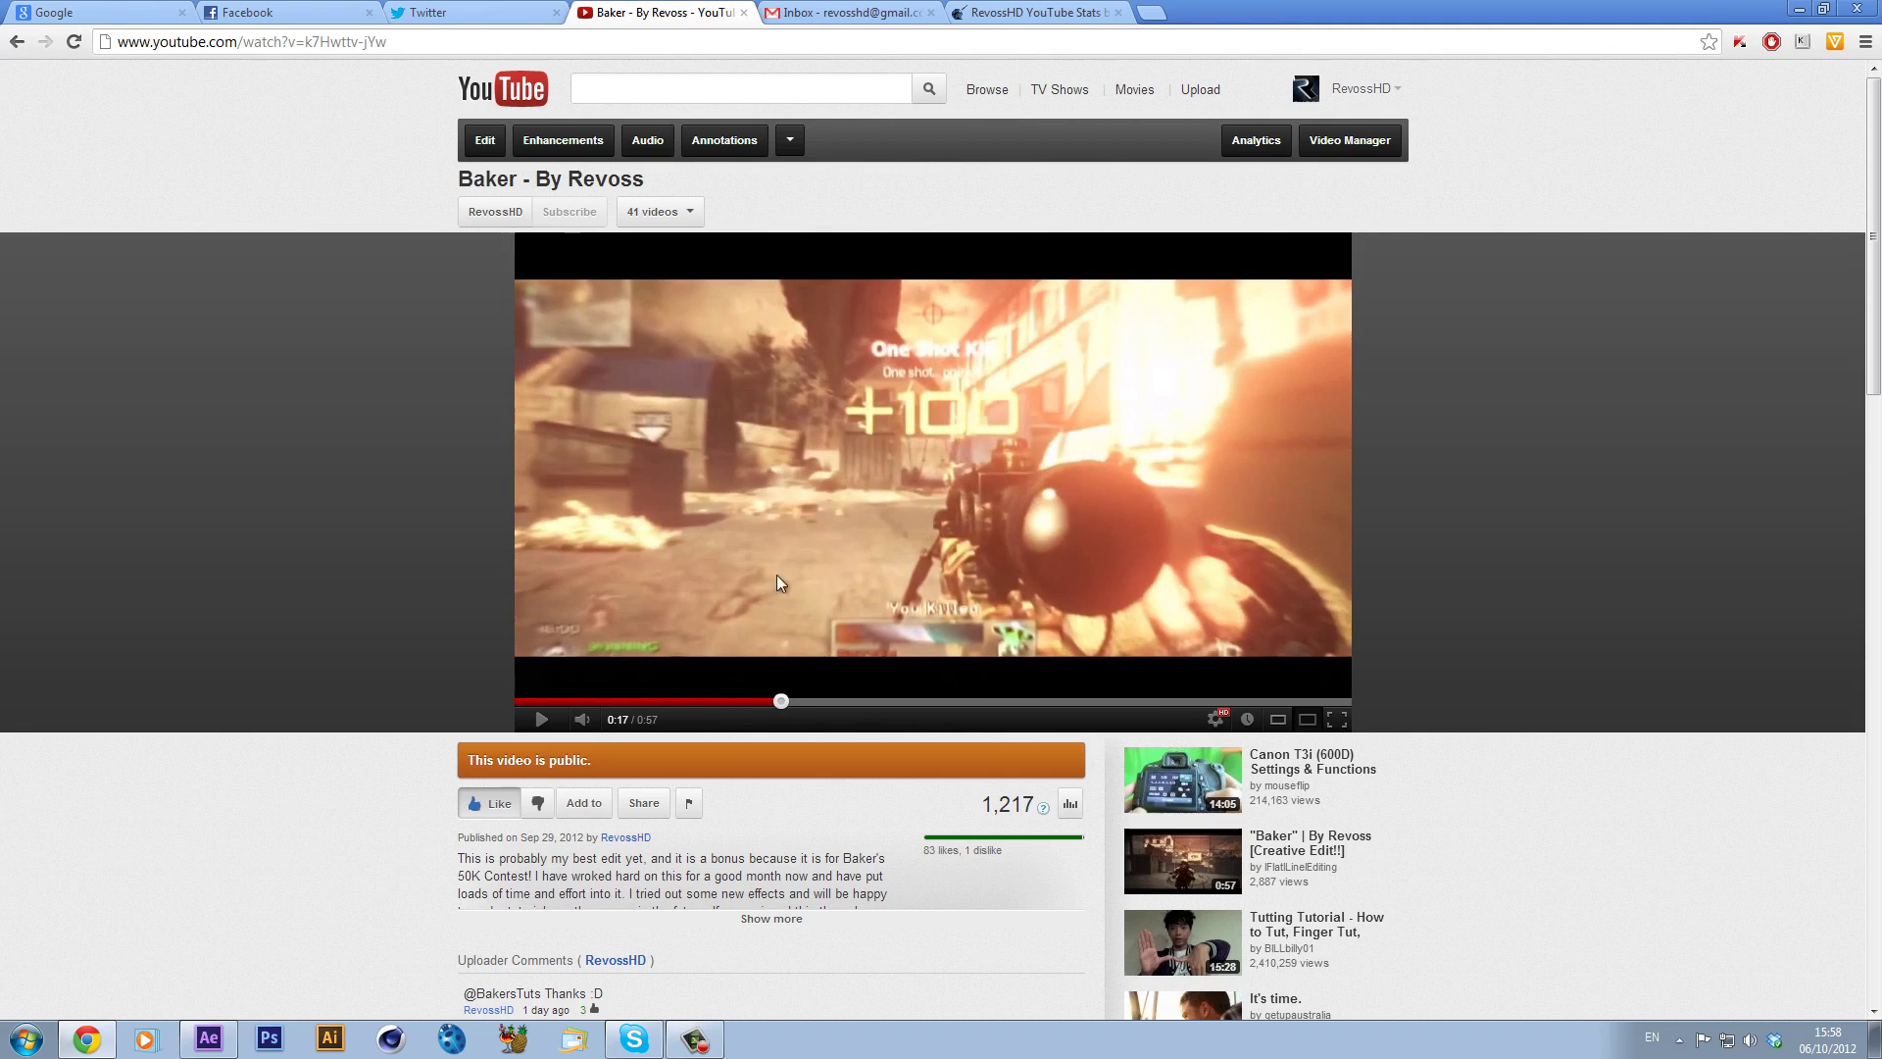
click(770, 700)
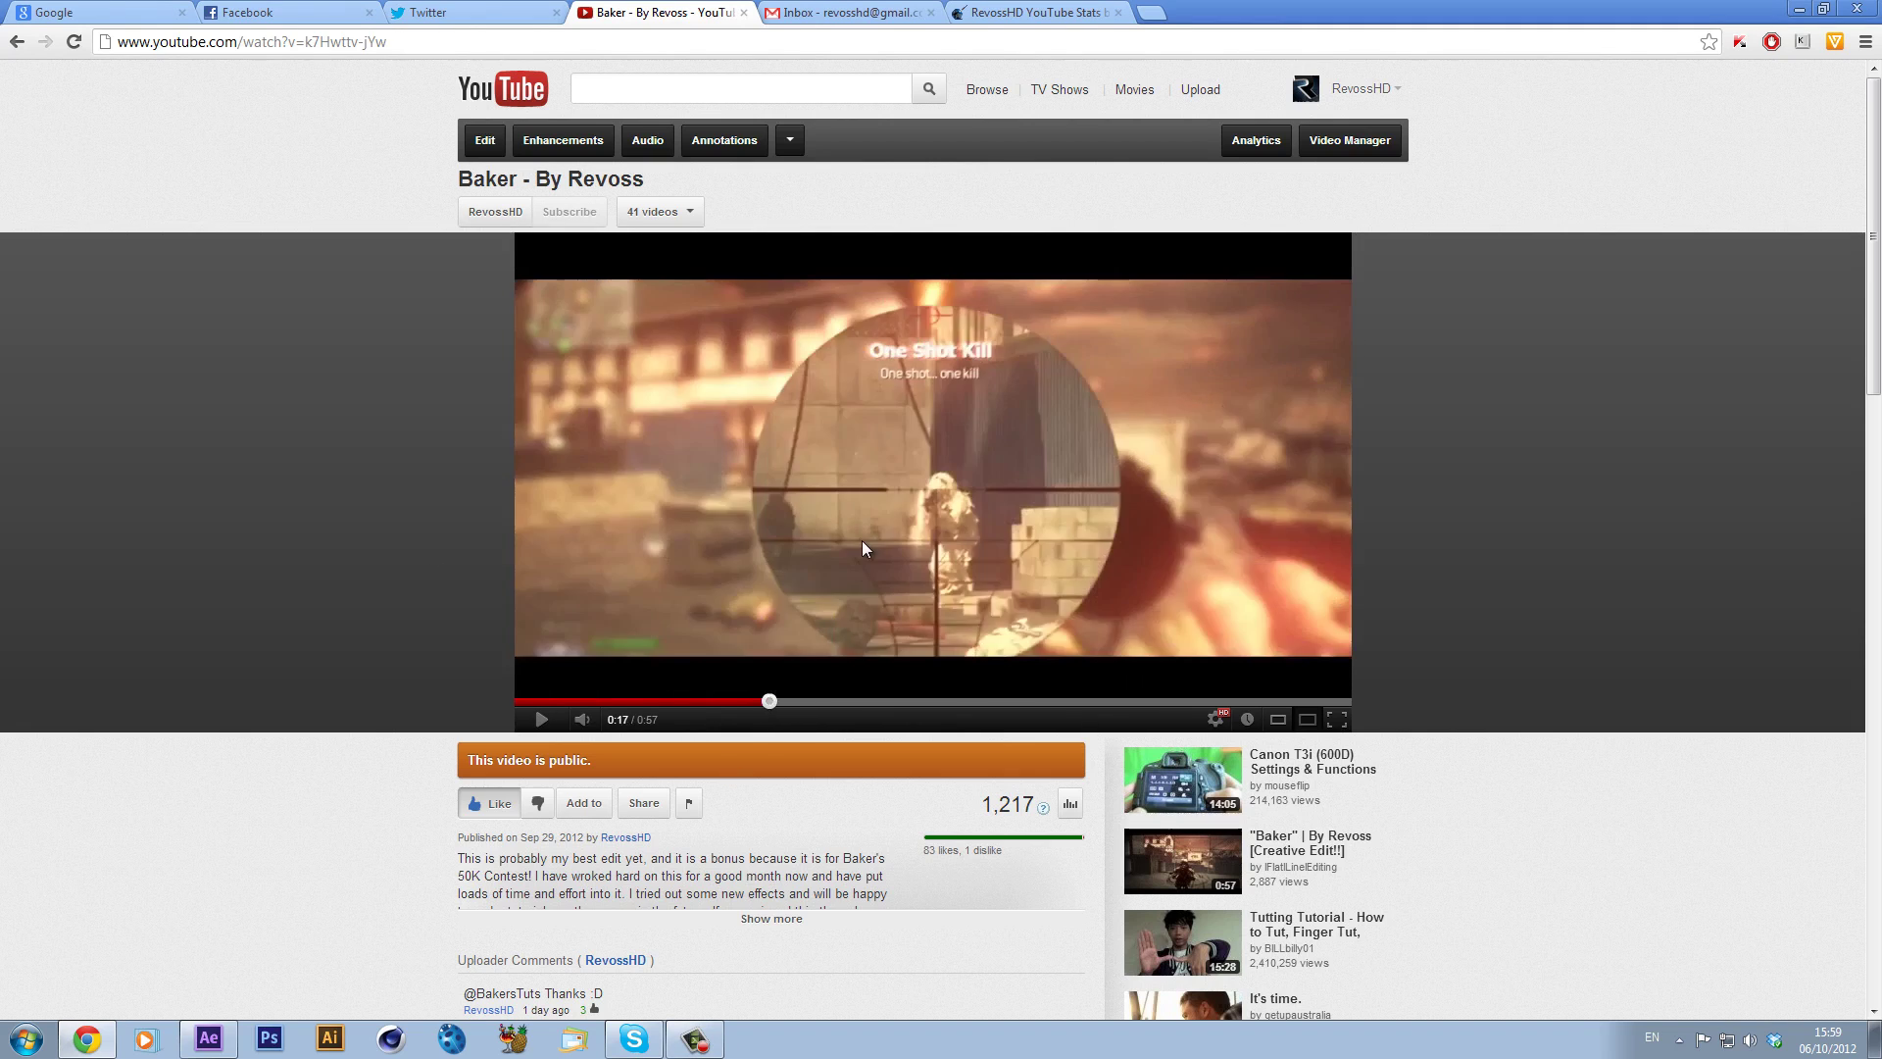
click(861, 539)
click(863, 539)
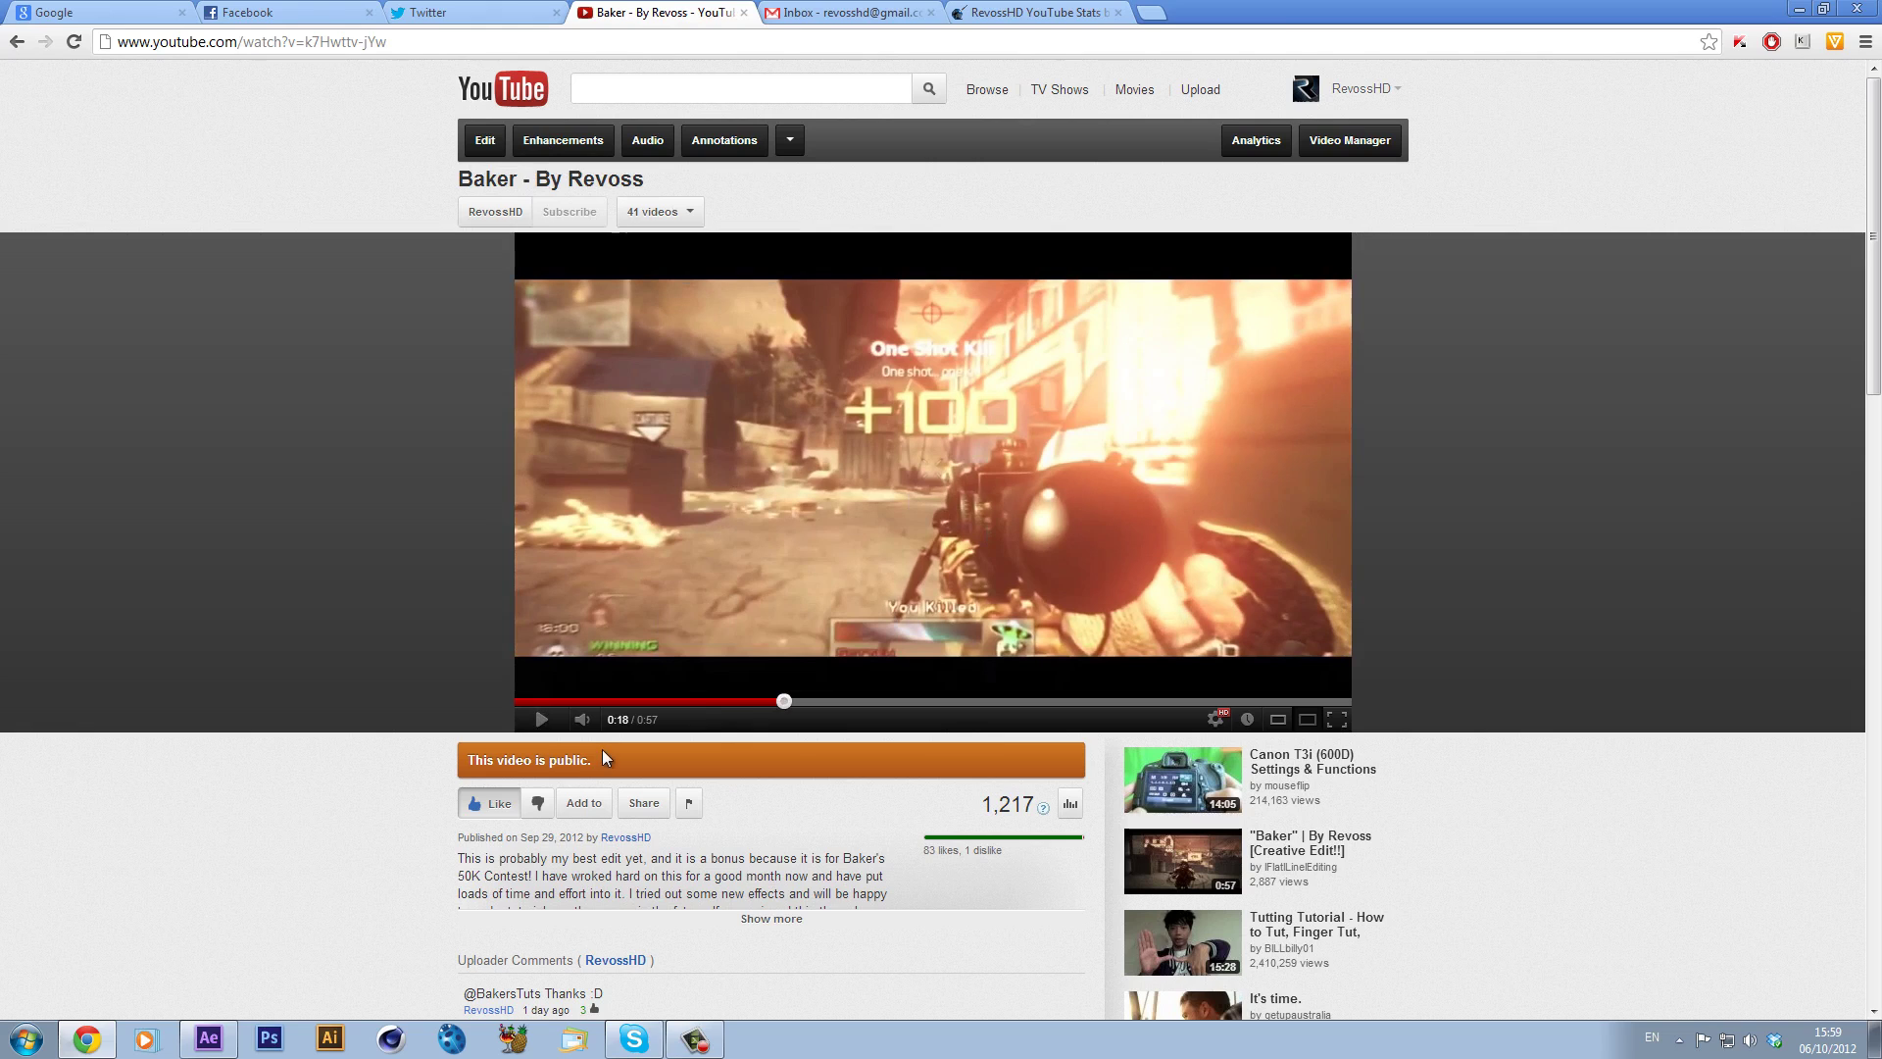
- Back in After Effects, fit the viewer and add an adjustment layer above the scope clip
click(207, 1037)
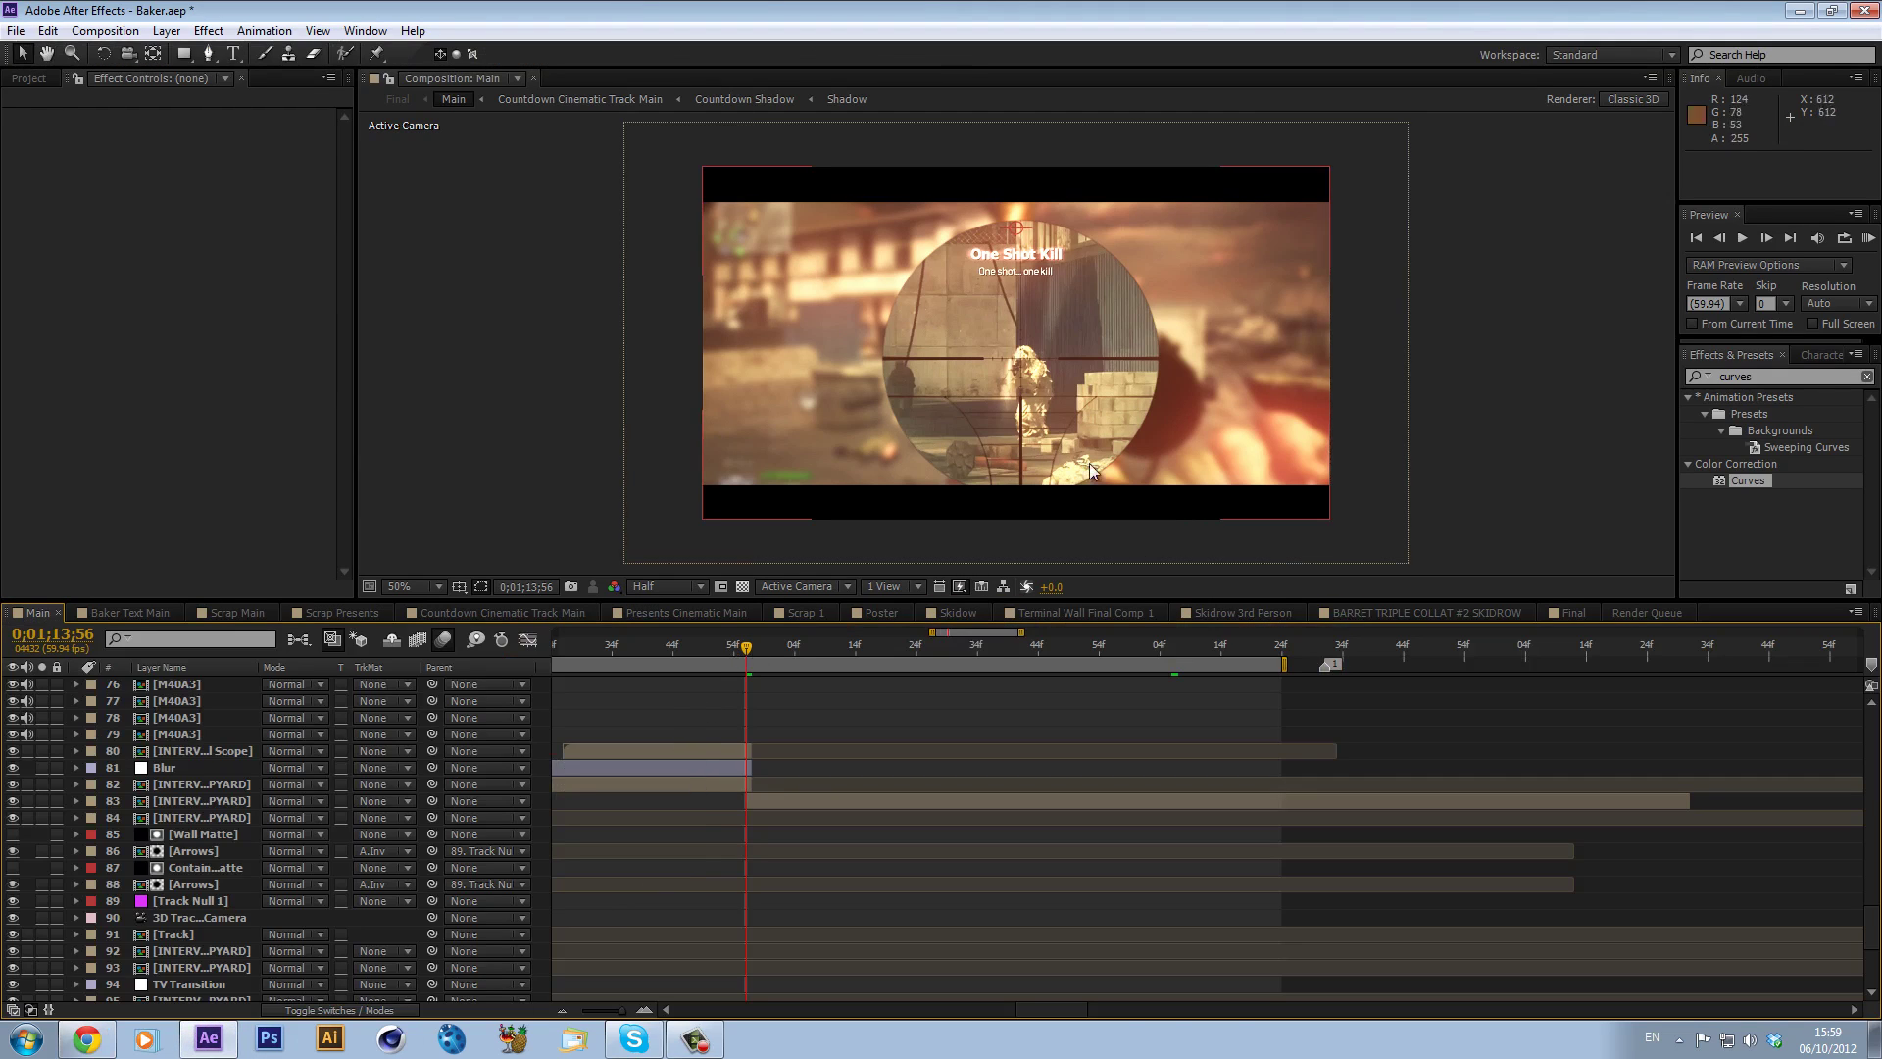
click(438, 586)
click(476, 639)
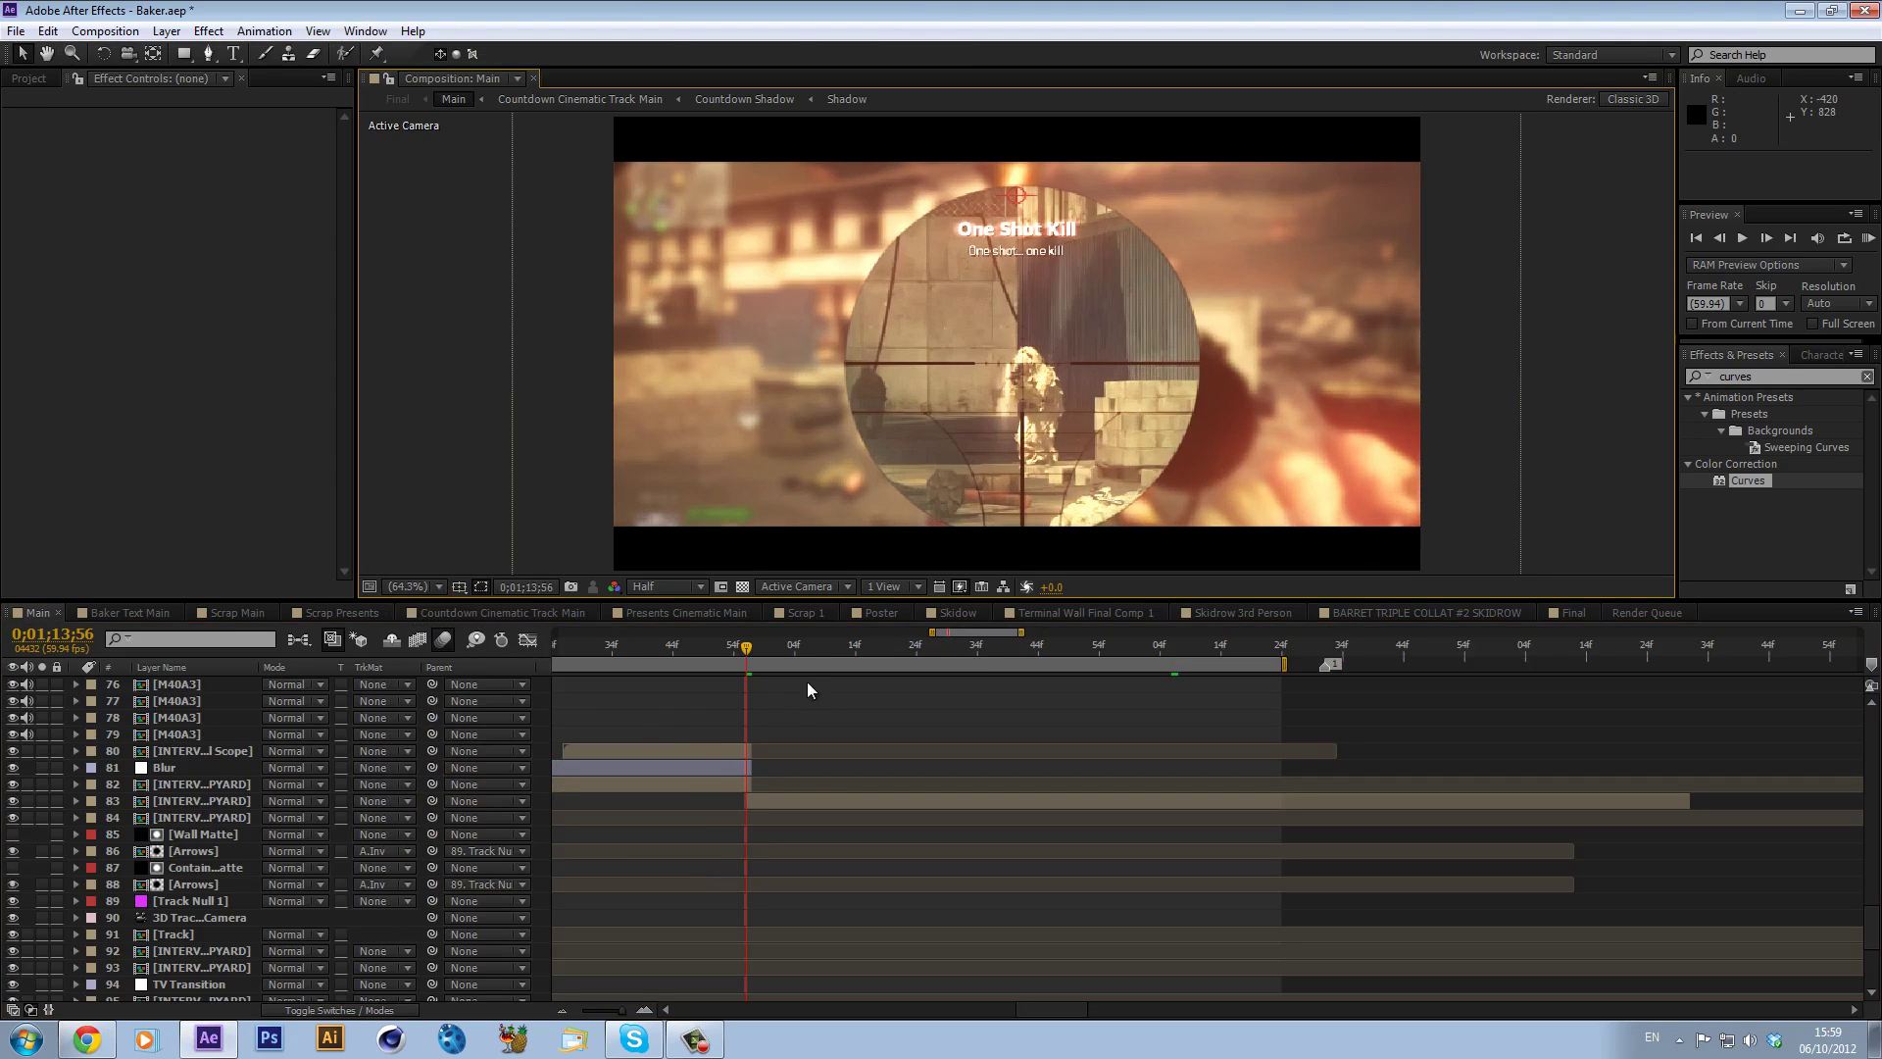
click(165, 32)
mouse_move(196, 54)
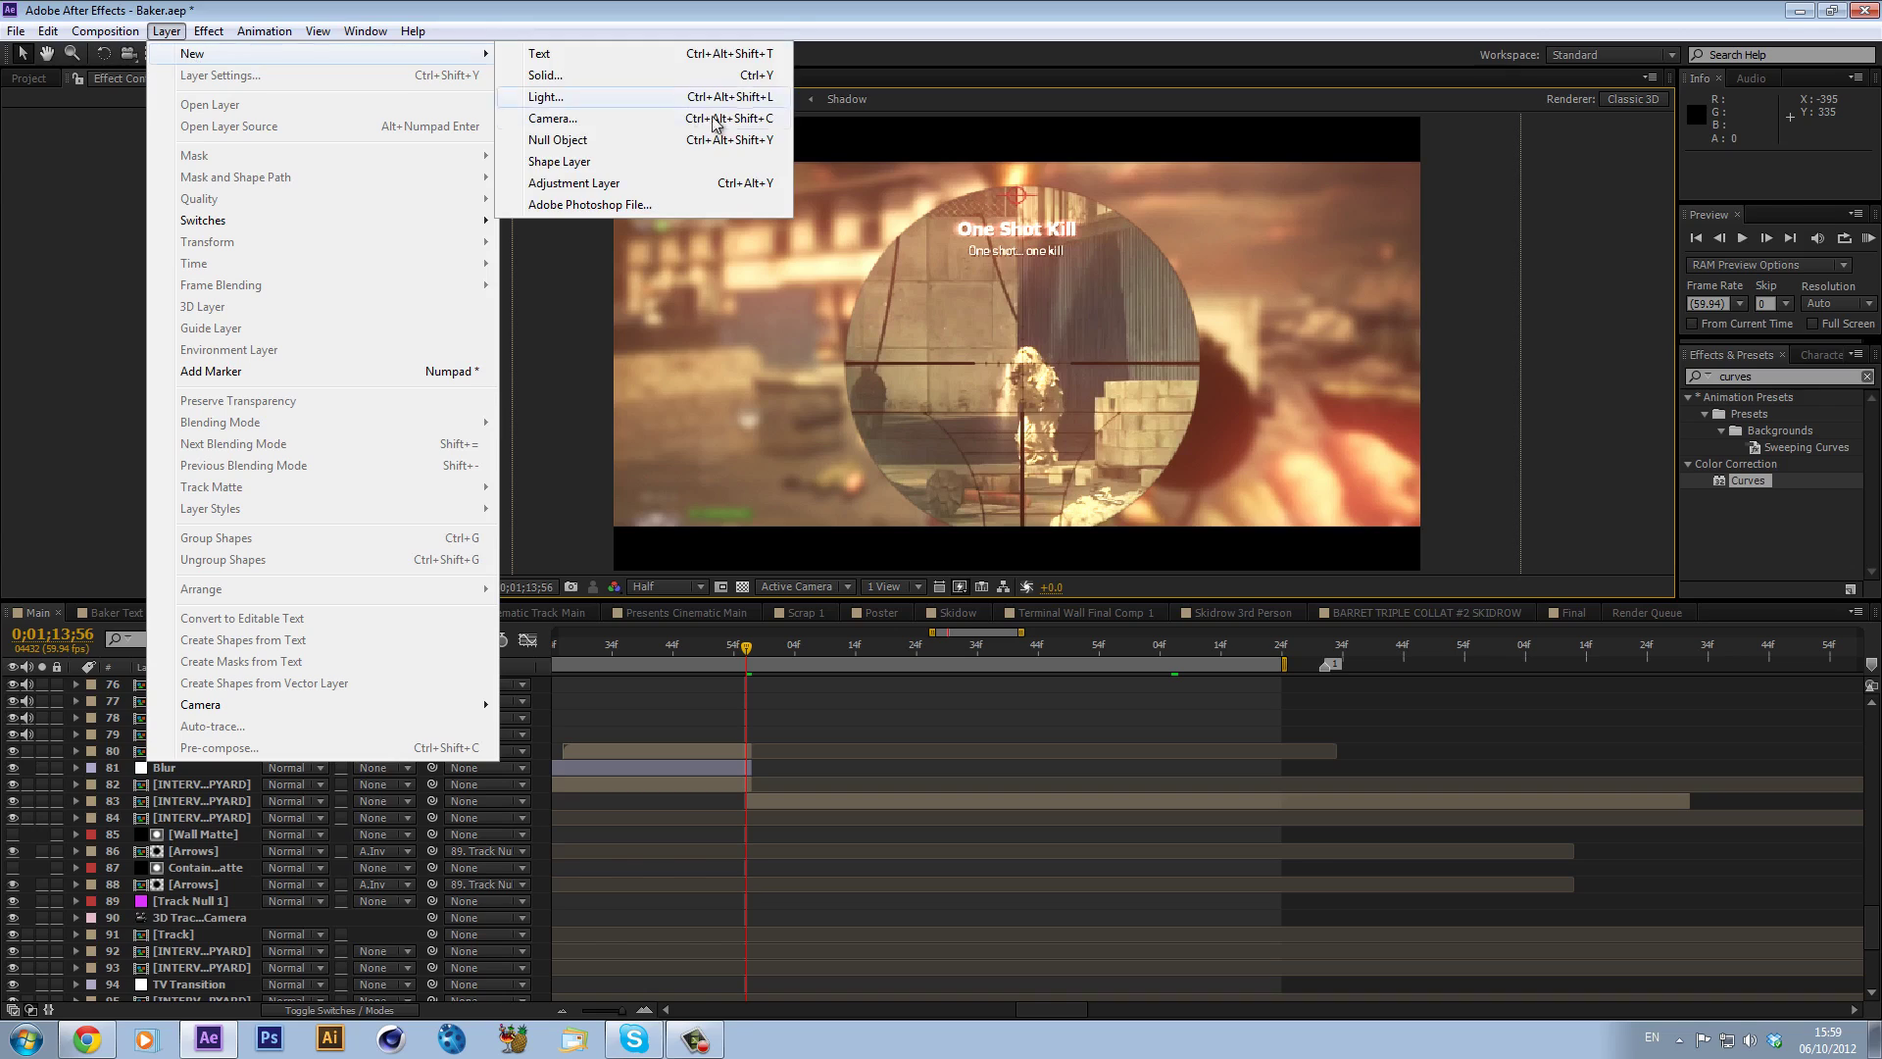
click(672, 190)
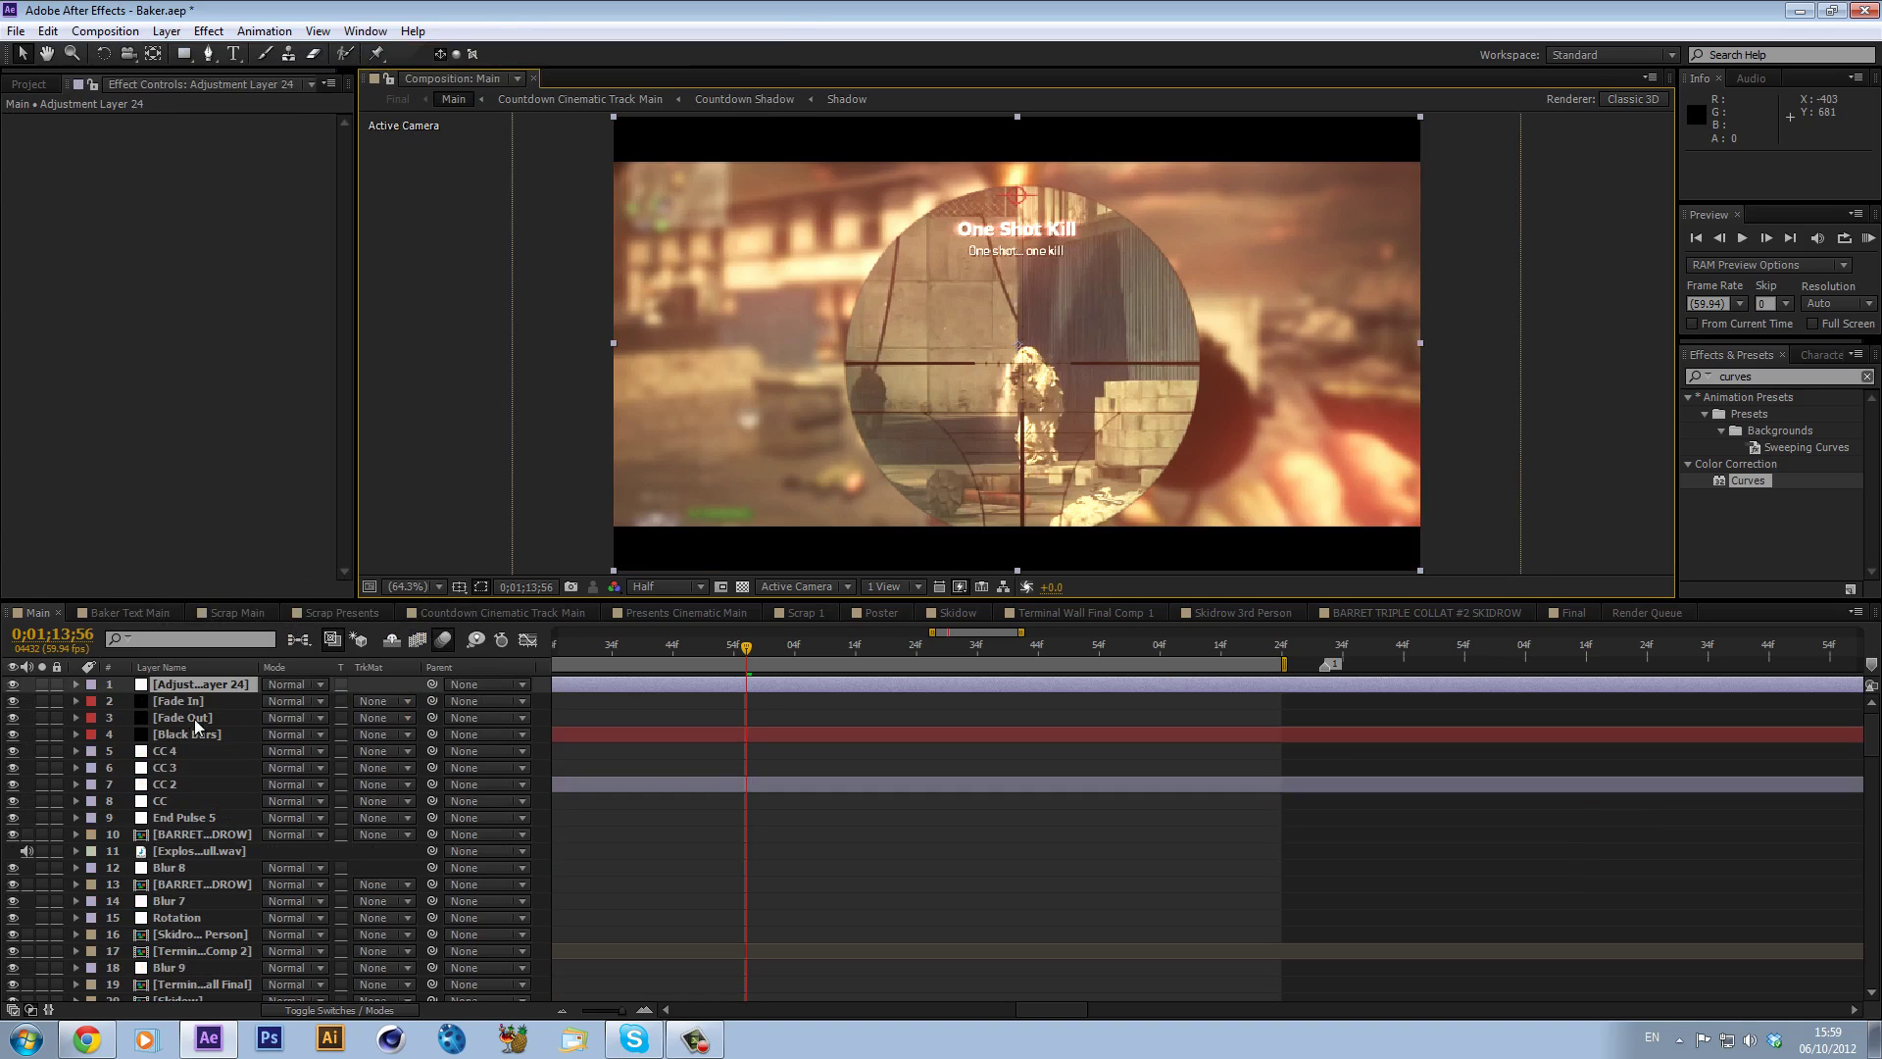
drag(181, 699, 180, 971)
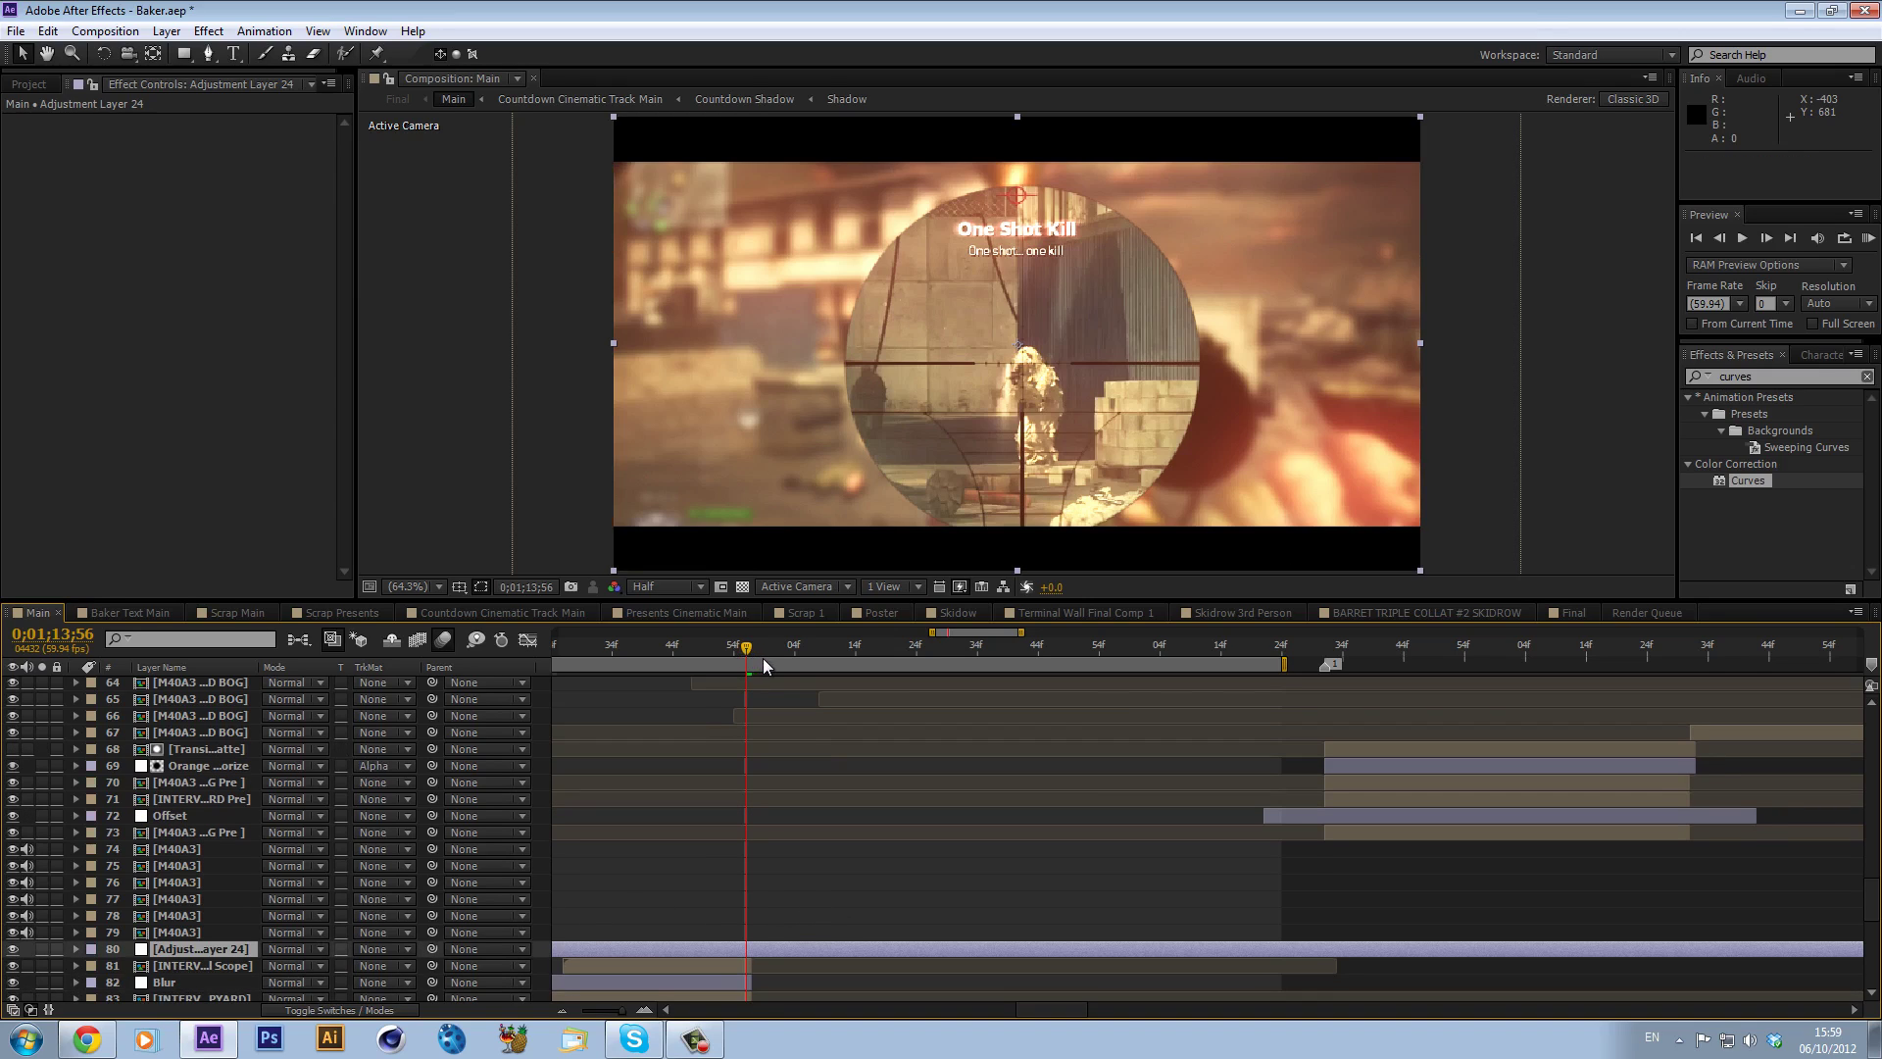
- Trim the adjustment layer to run from 0;01;13;56 to 0;01;15;16
drag(765, 665, 748, 664)
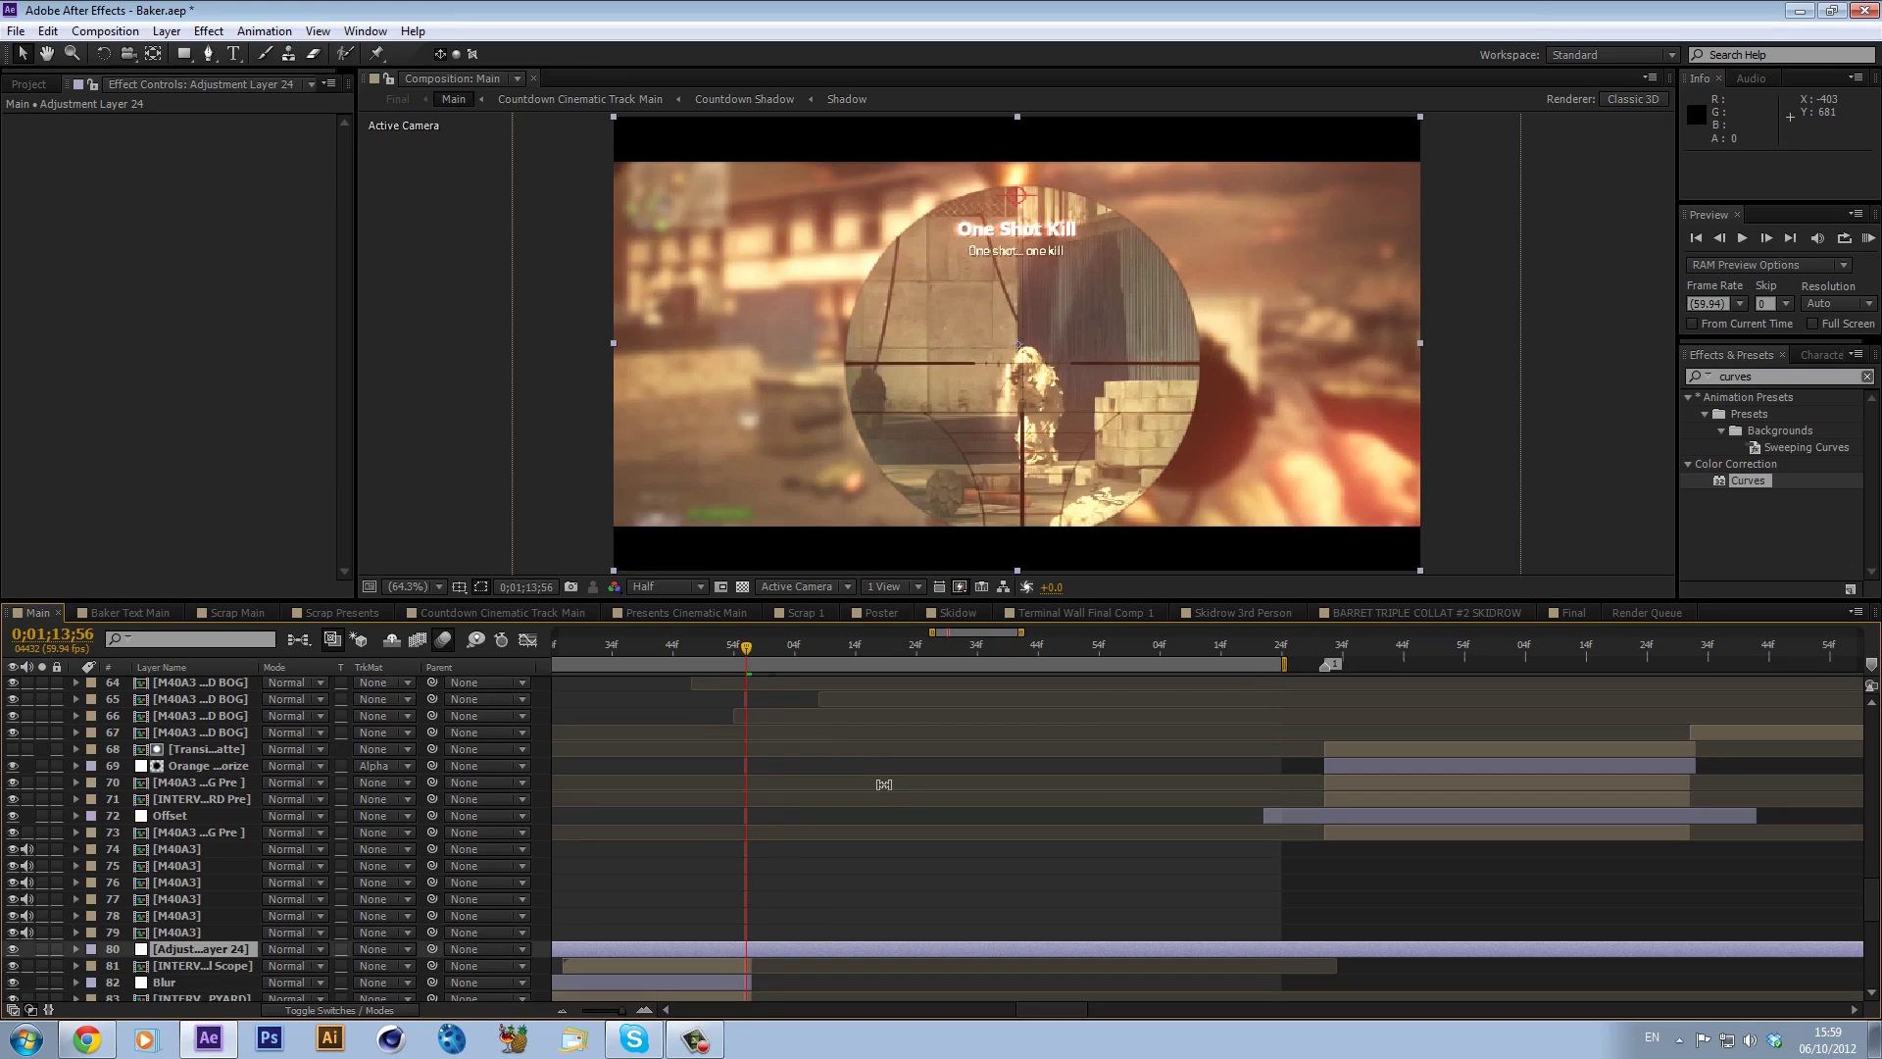
key(alt+bracketleft)
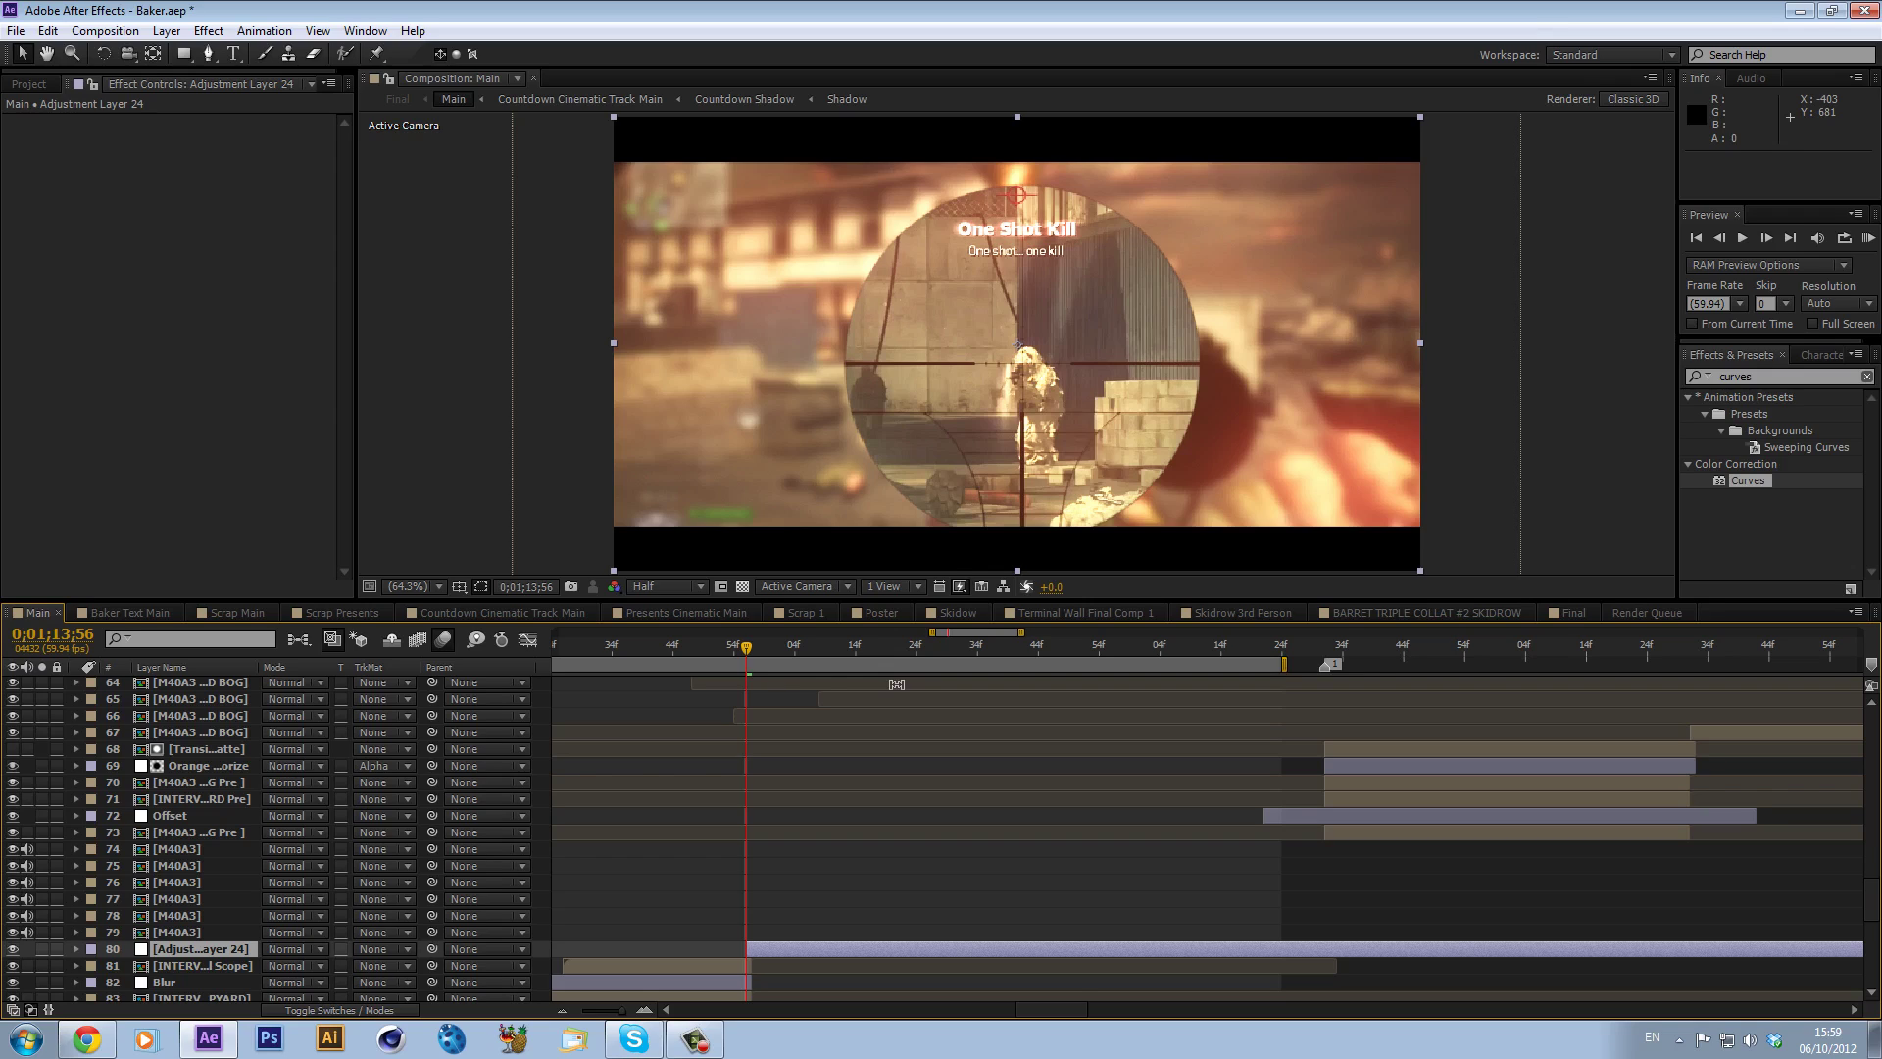
key(space)
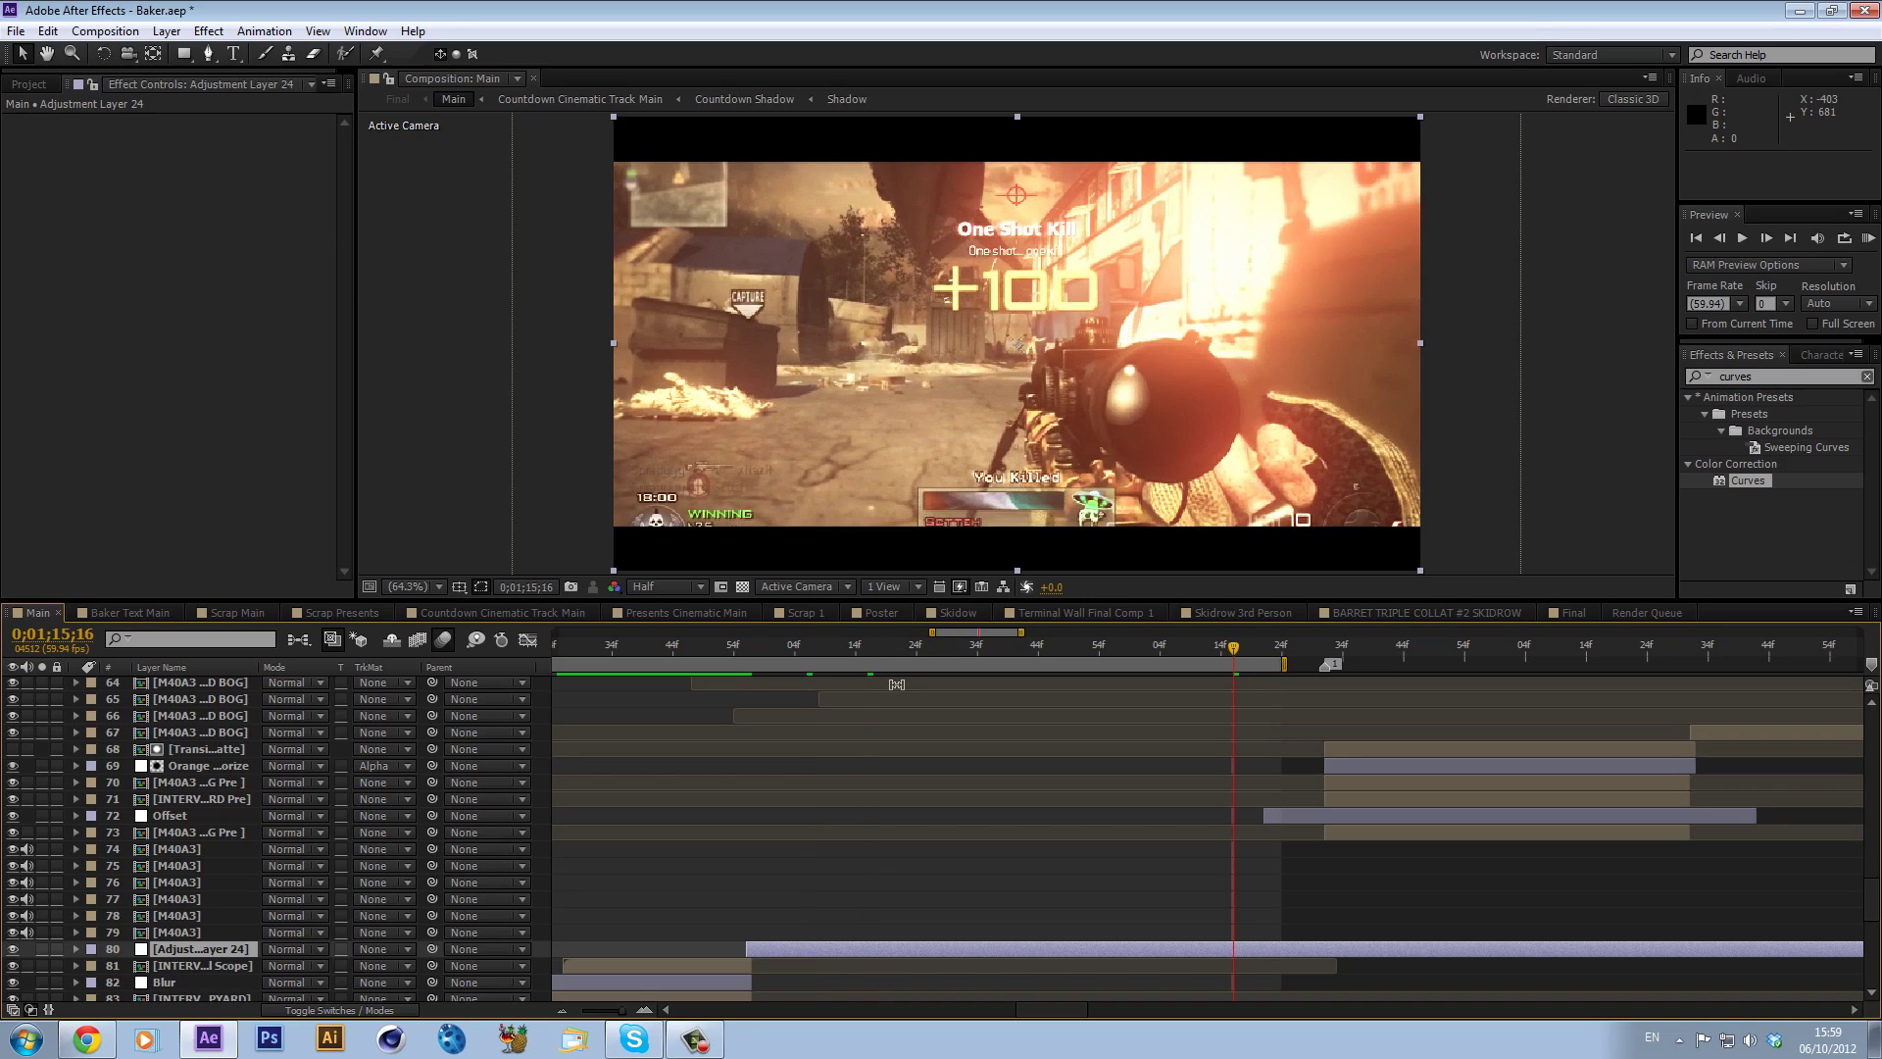
key(alt+bracketright)
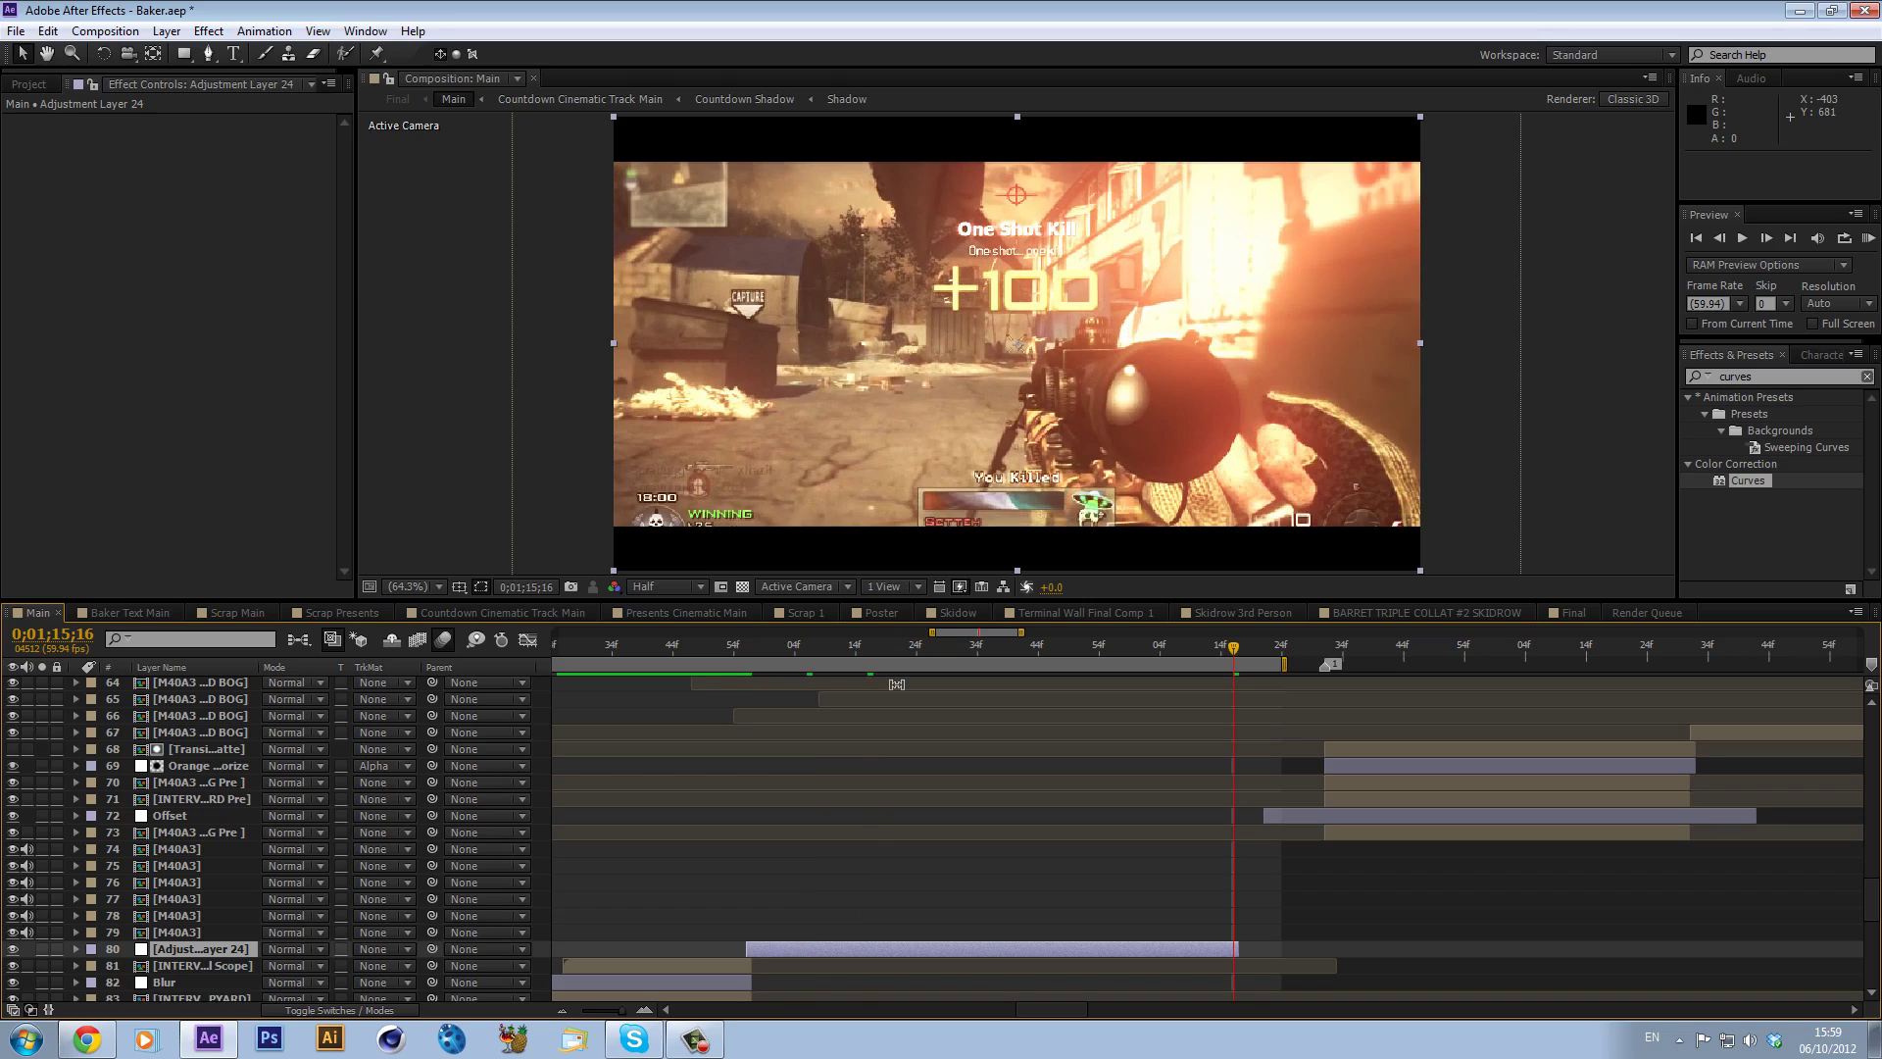
- Rename the adjustment layer to 'End Pulse'
click(562, 1010)
scroll(899, 815, down, 4)
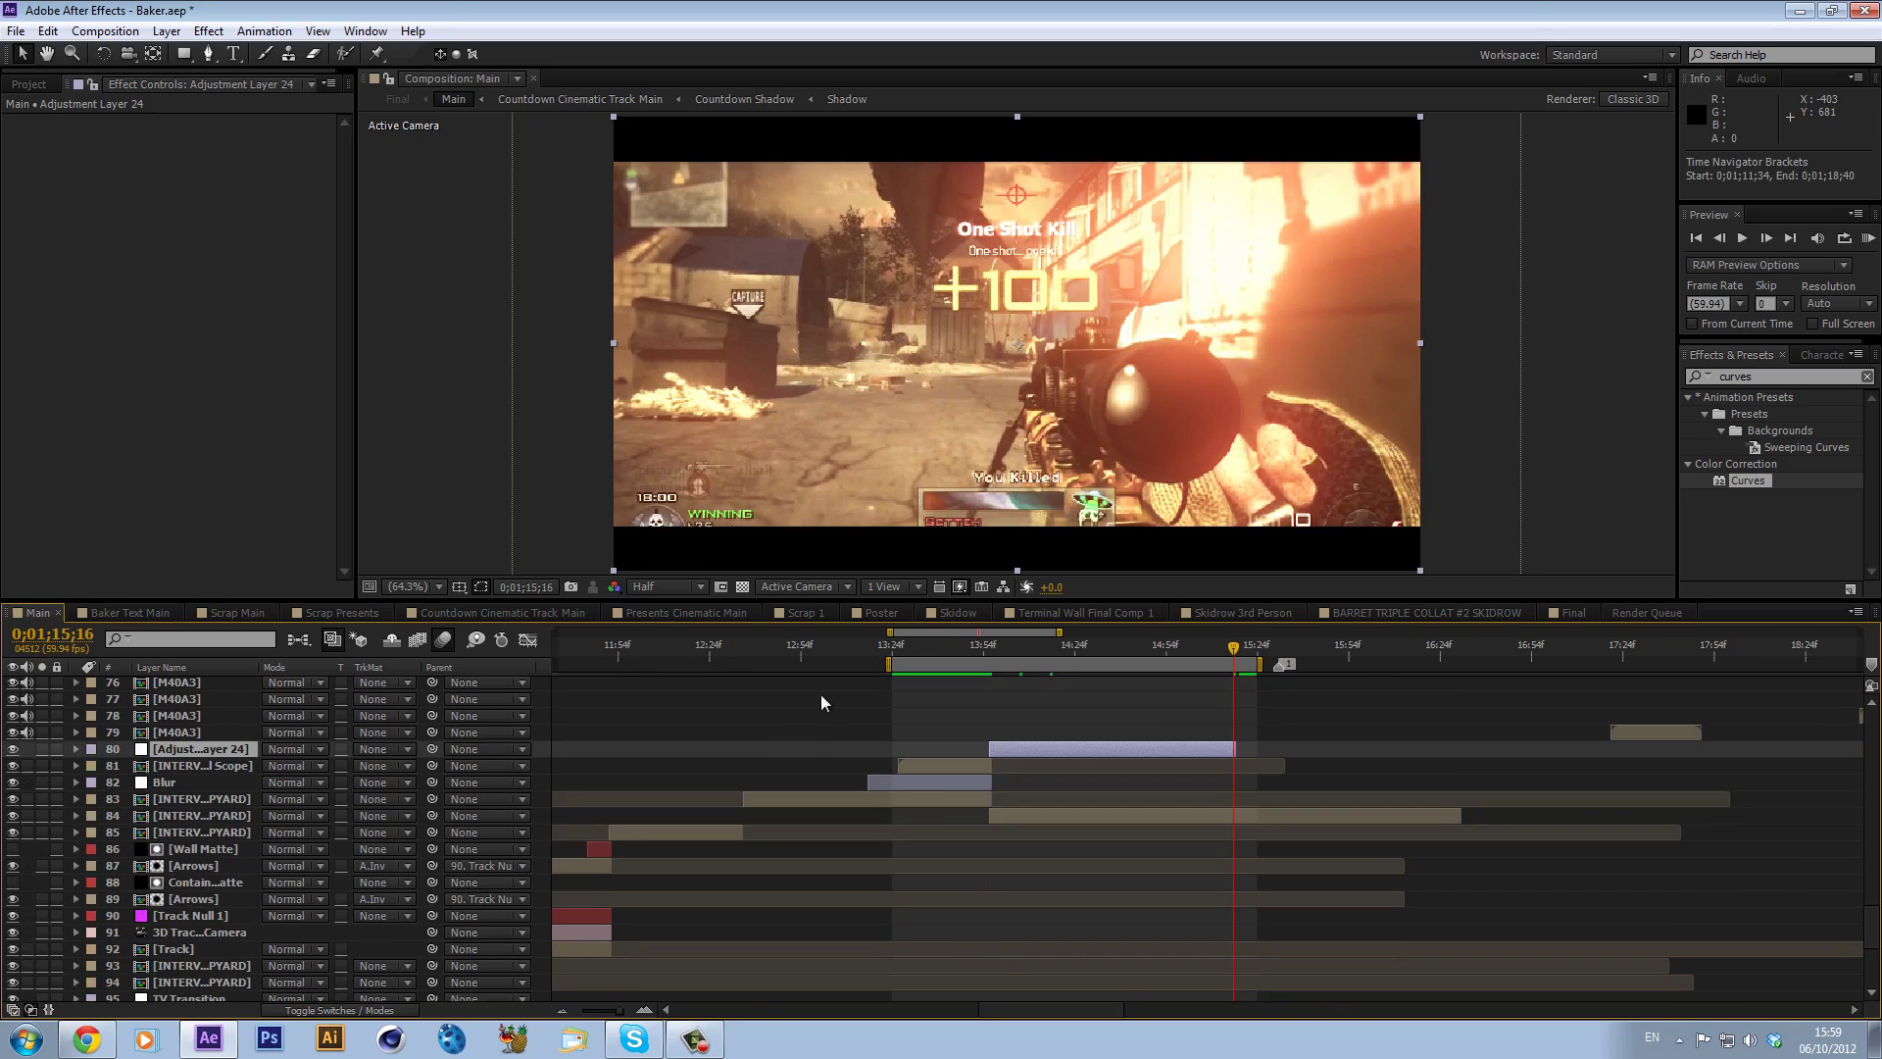
click(1009, 649)
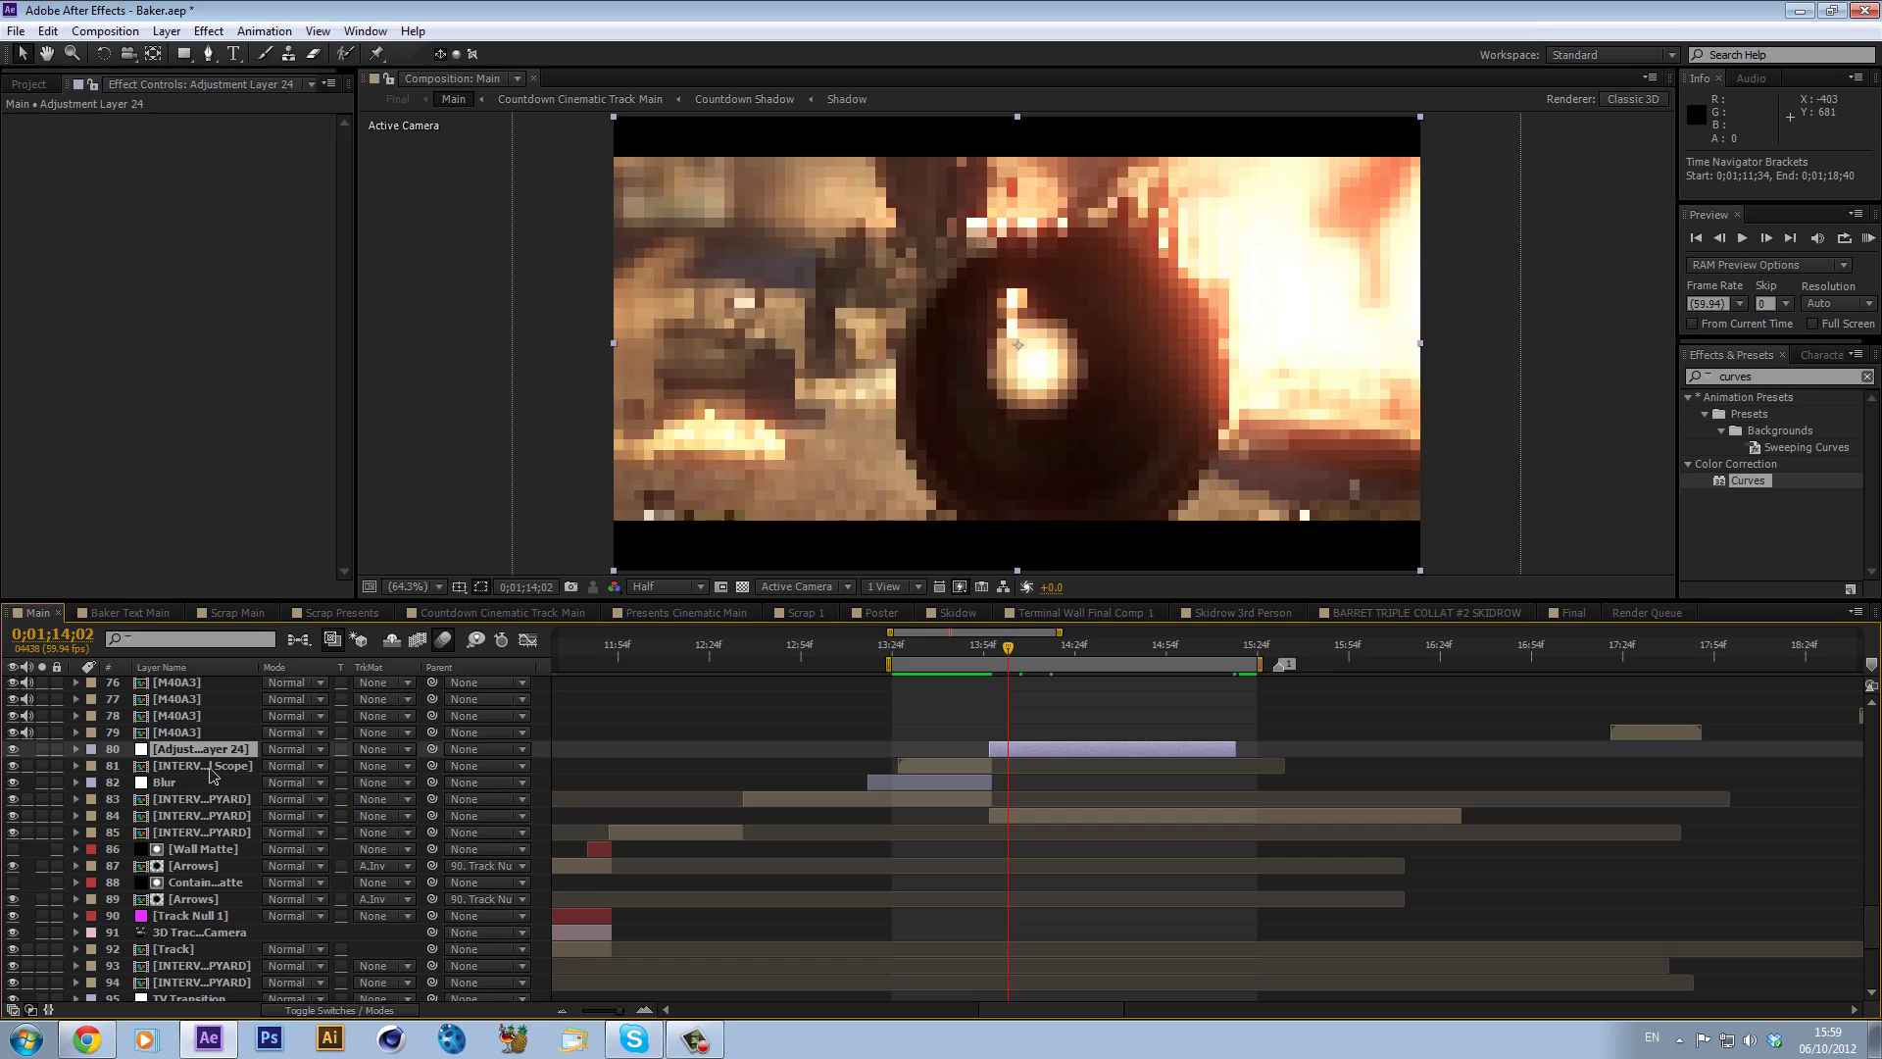
key(Return)
text(E)
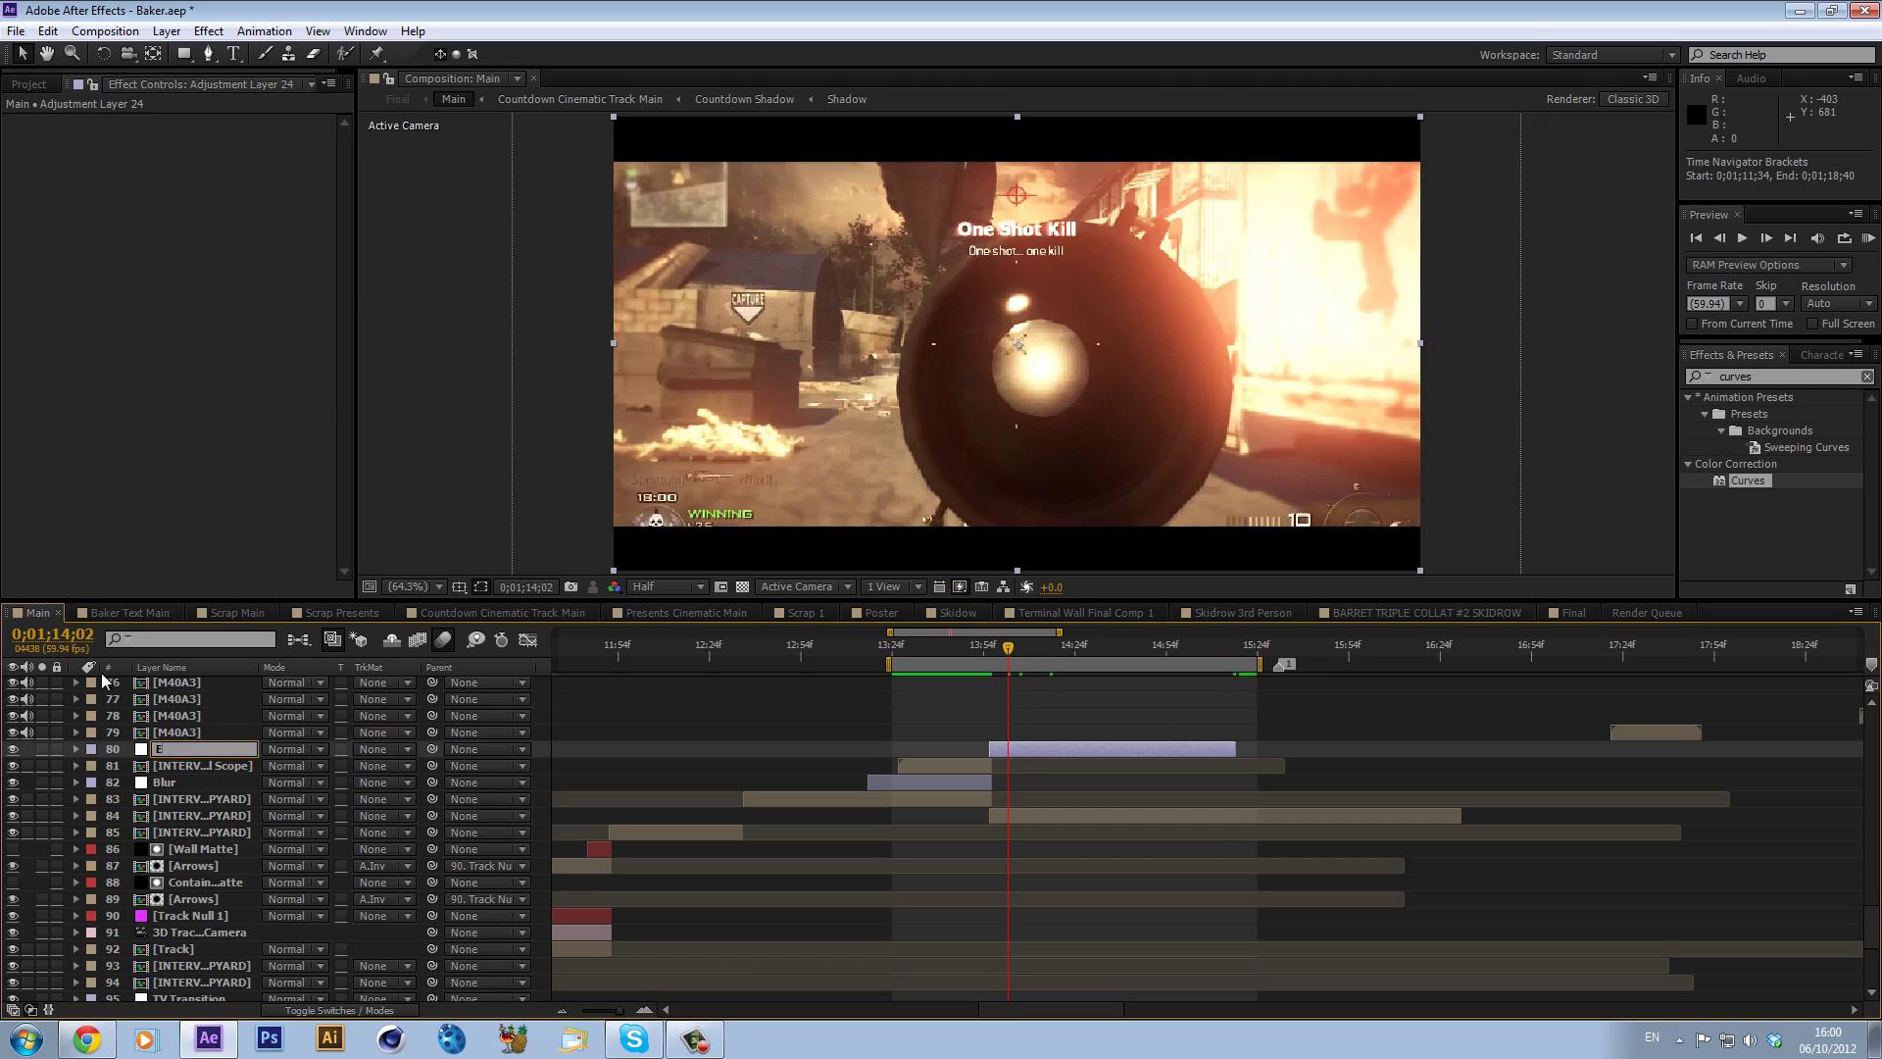
text(nd Pulse)
key(Return)
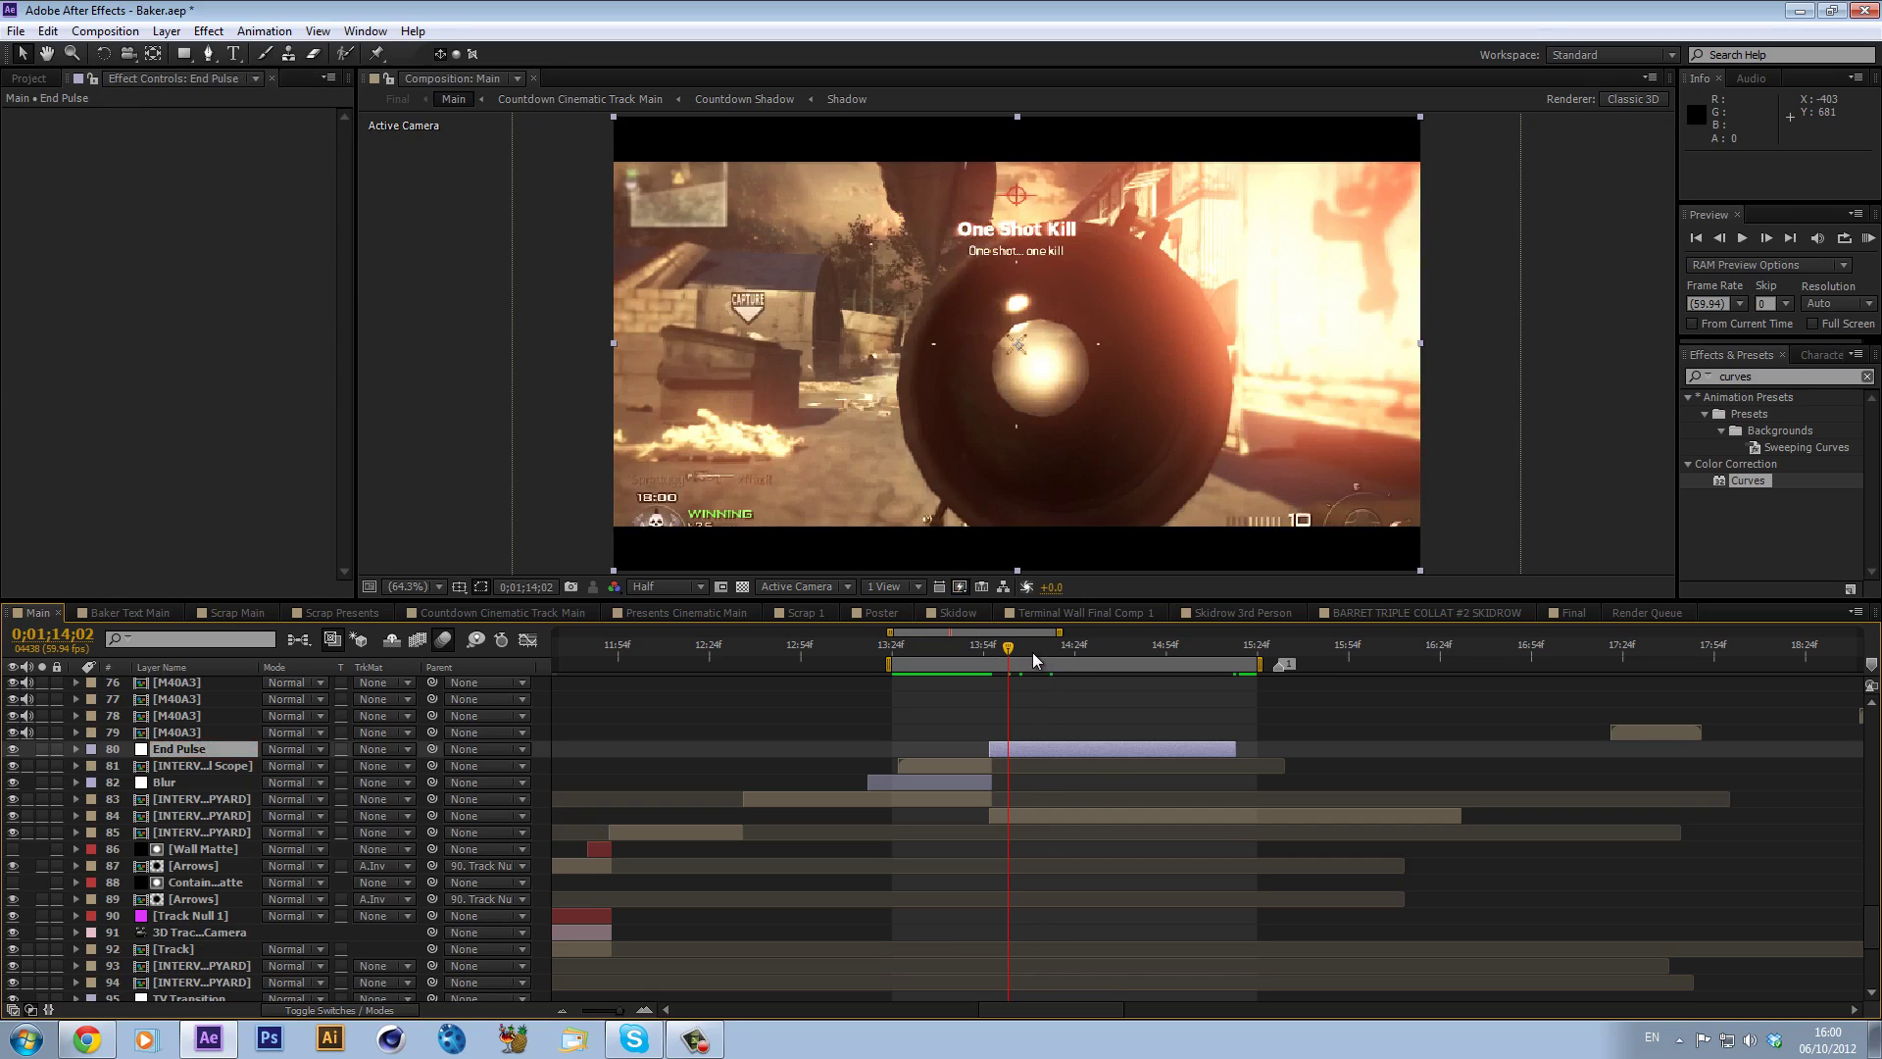
- Search 'twitch' and drop the Video Copilot Twitch effect onto End Pulse at 0;01;13;56
drag(1034, 660, 996, 693)
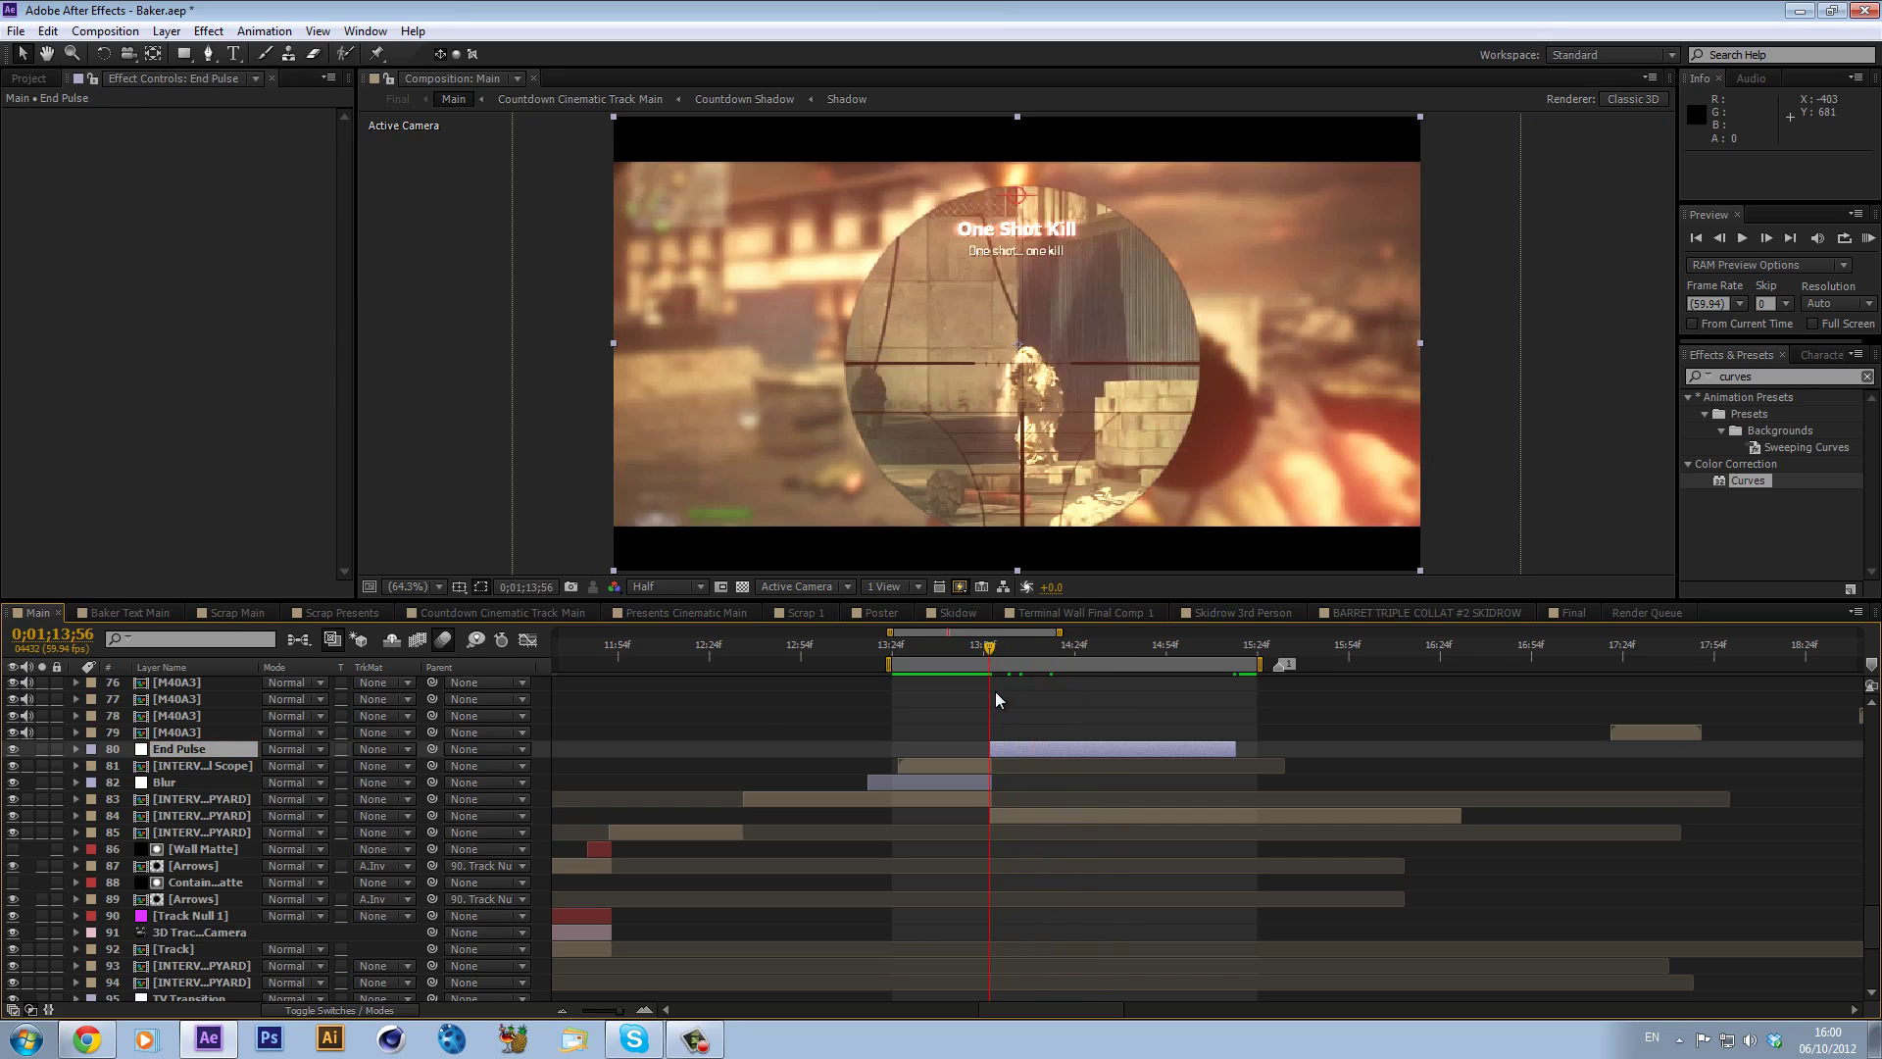
key(ctrl+5)
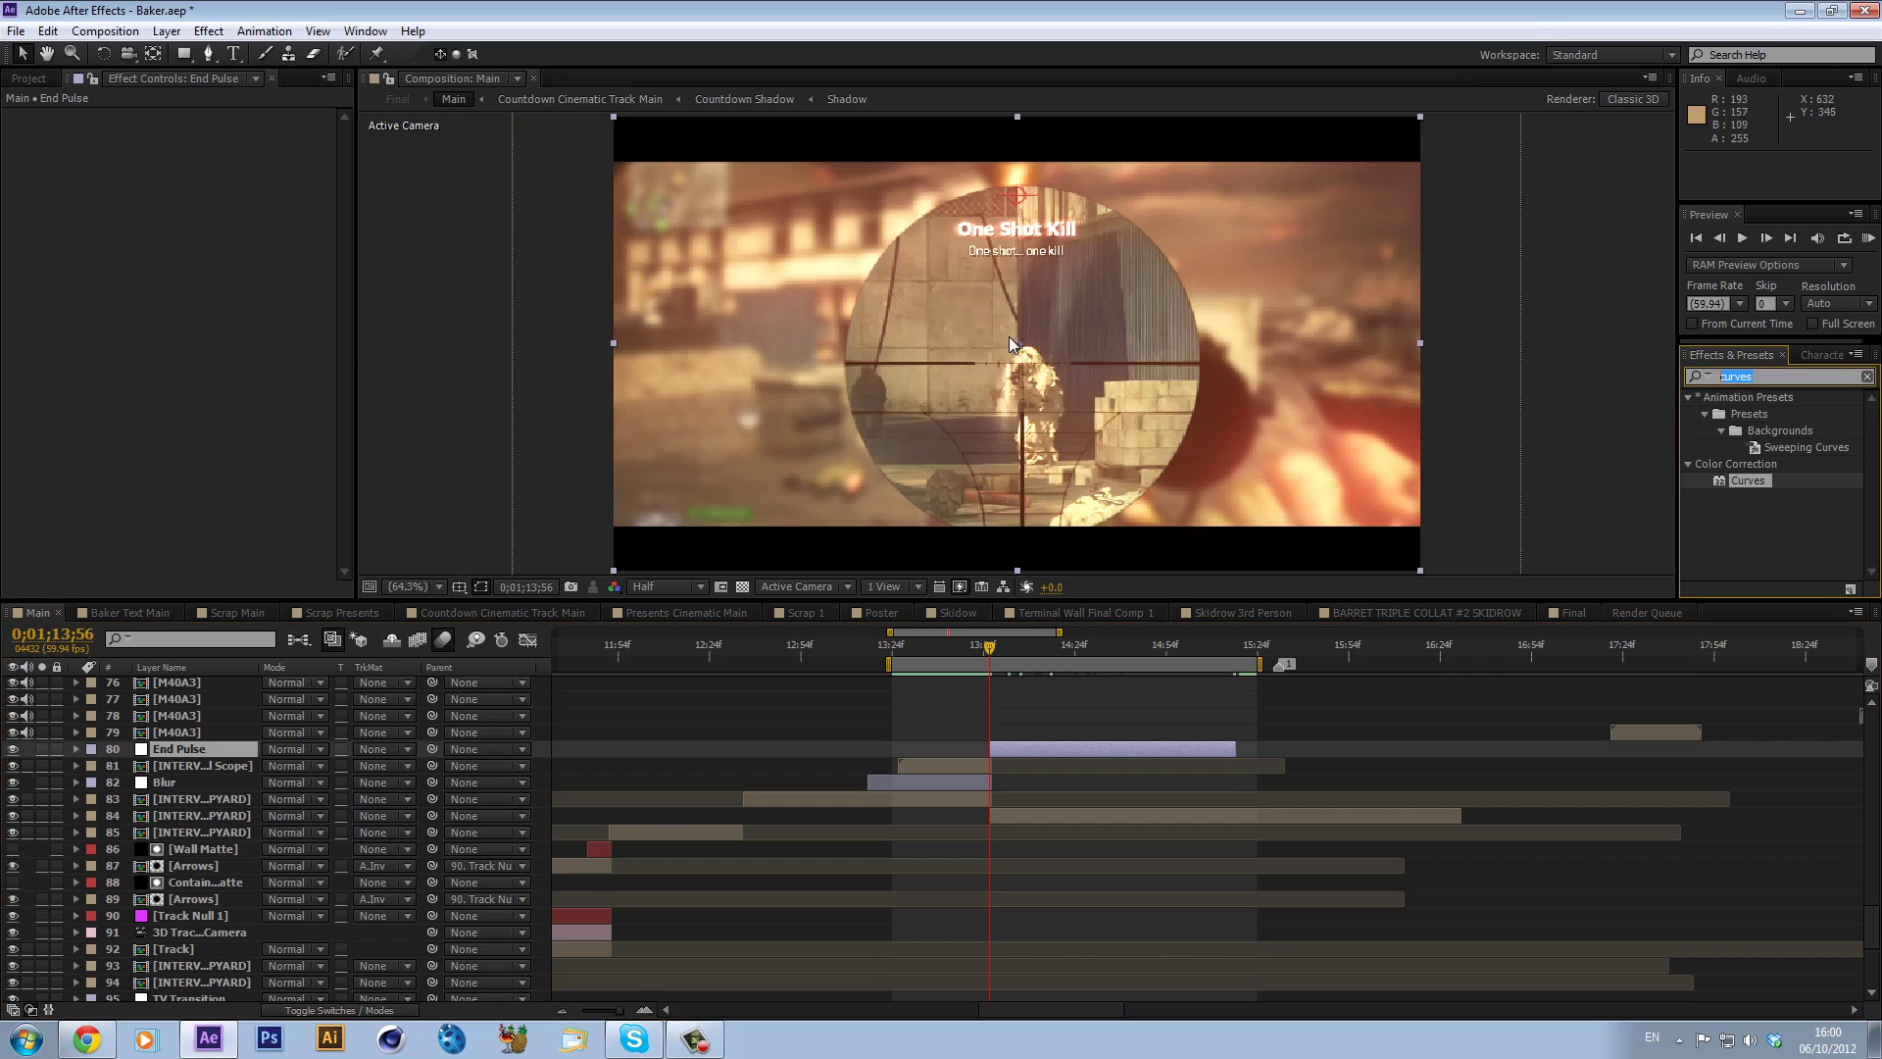
text(tw)
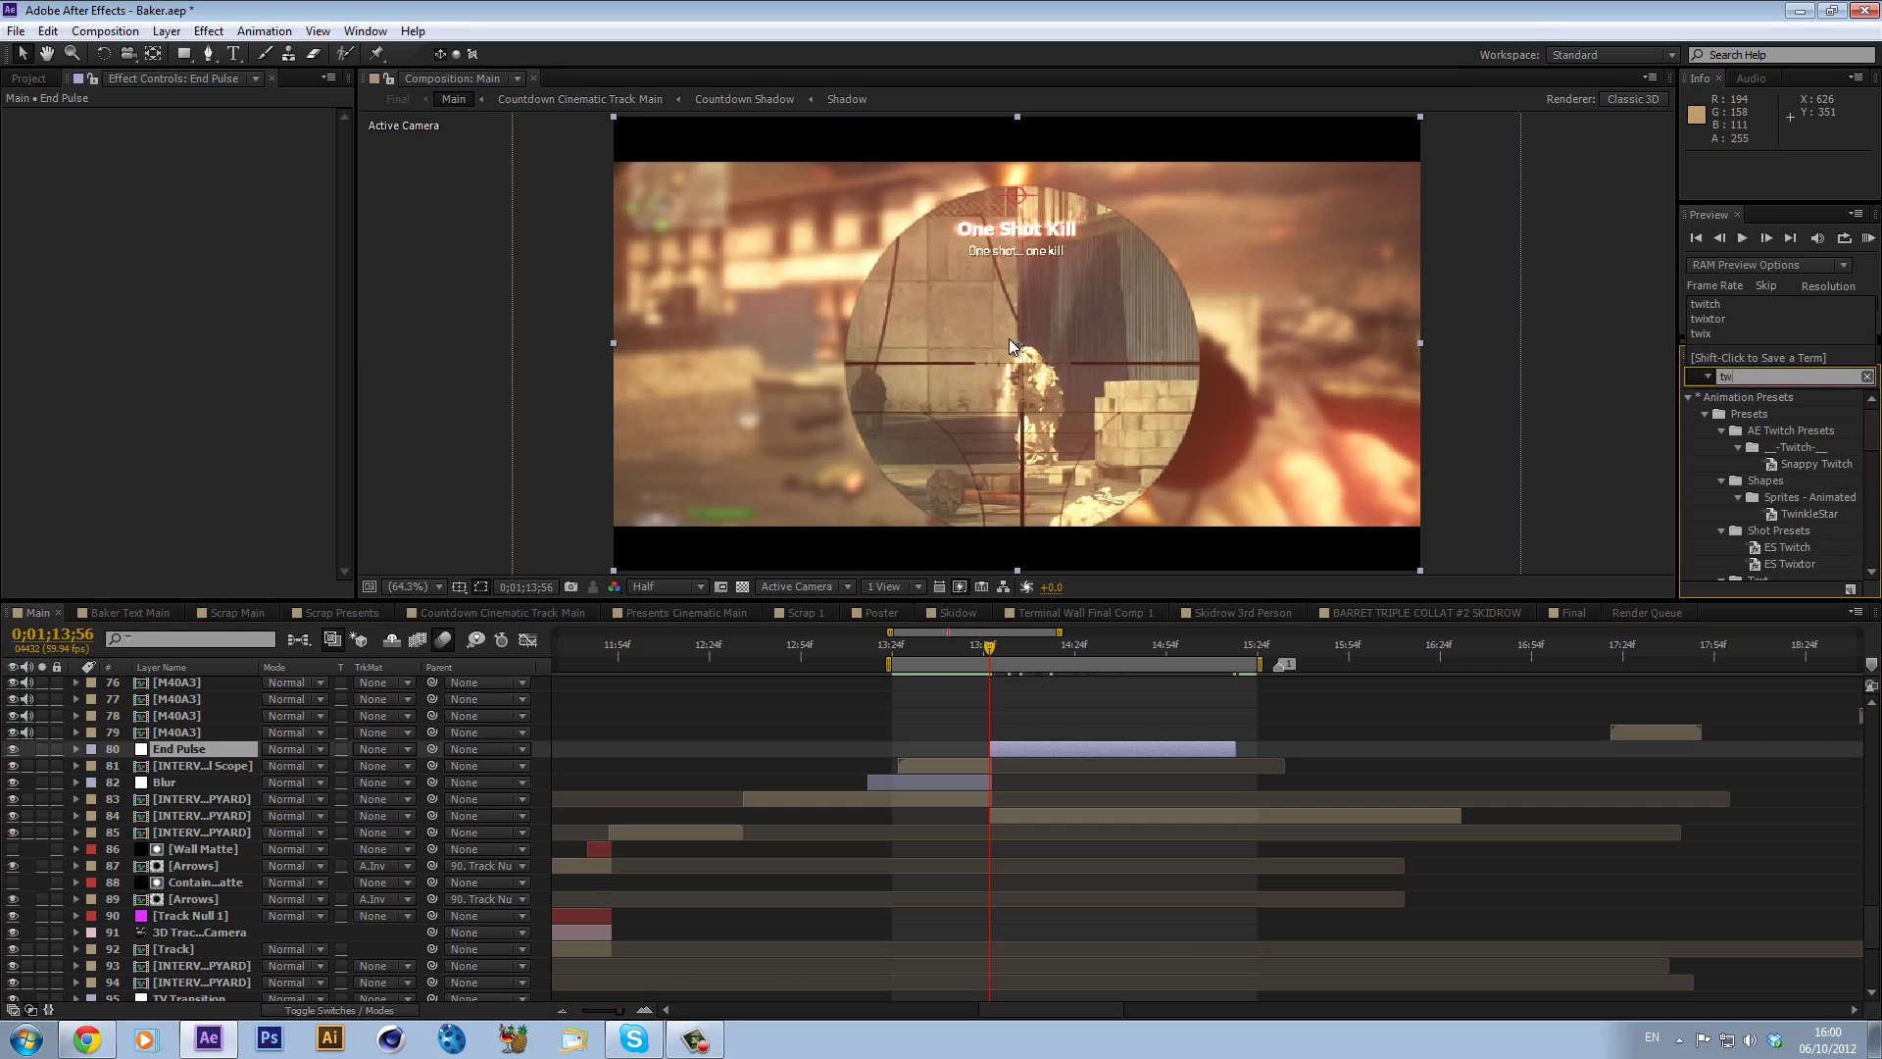
text(itch)
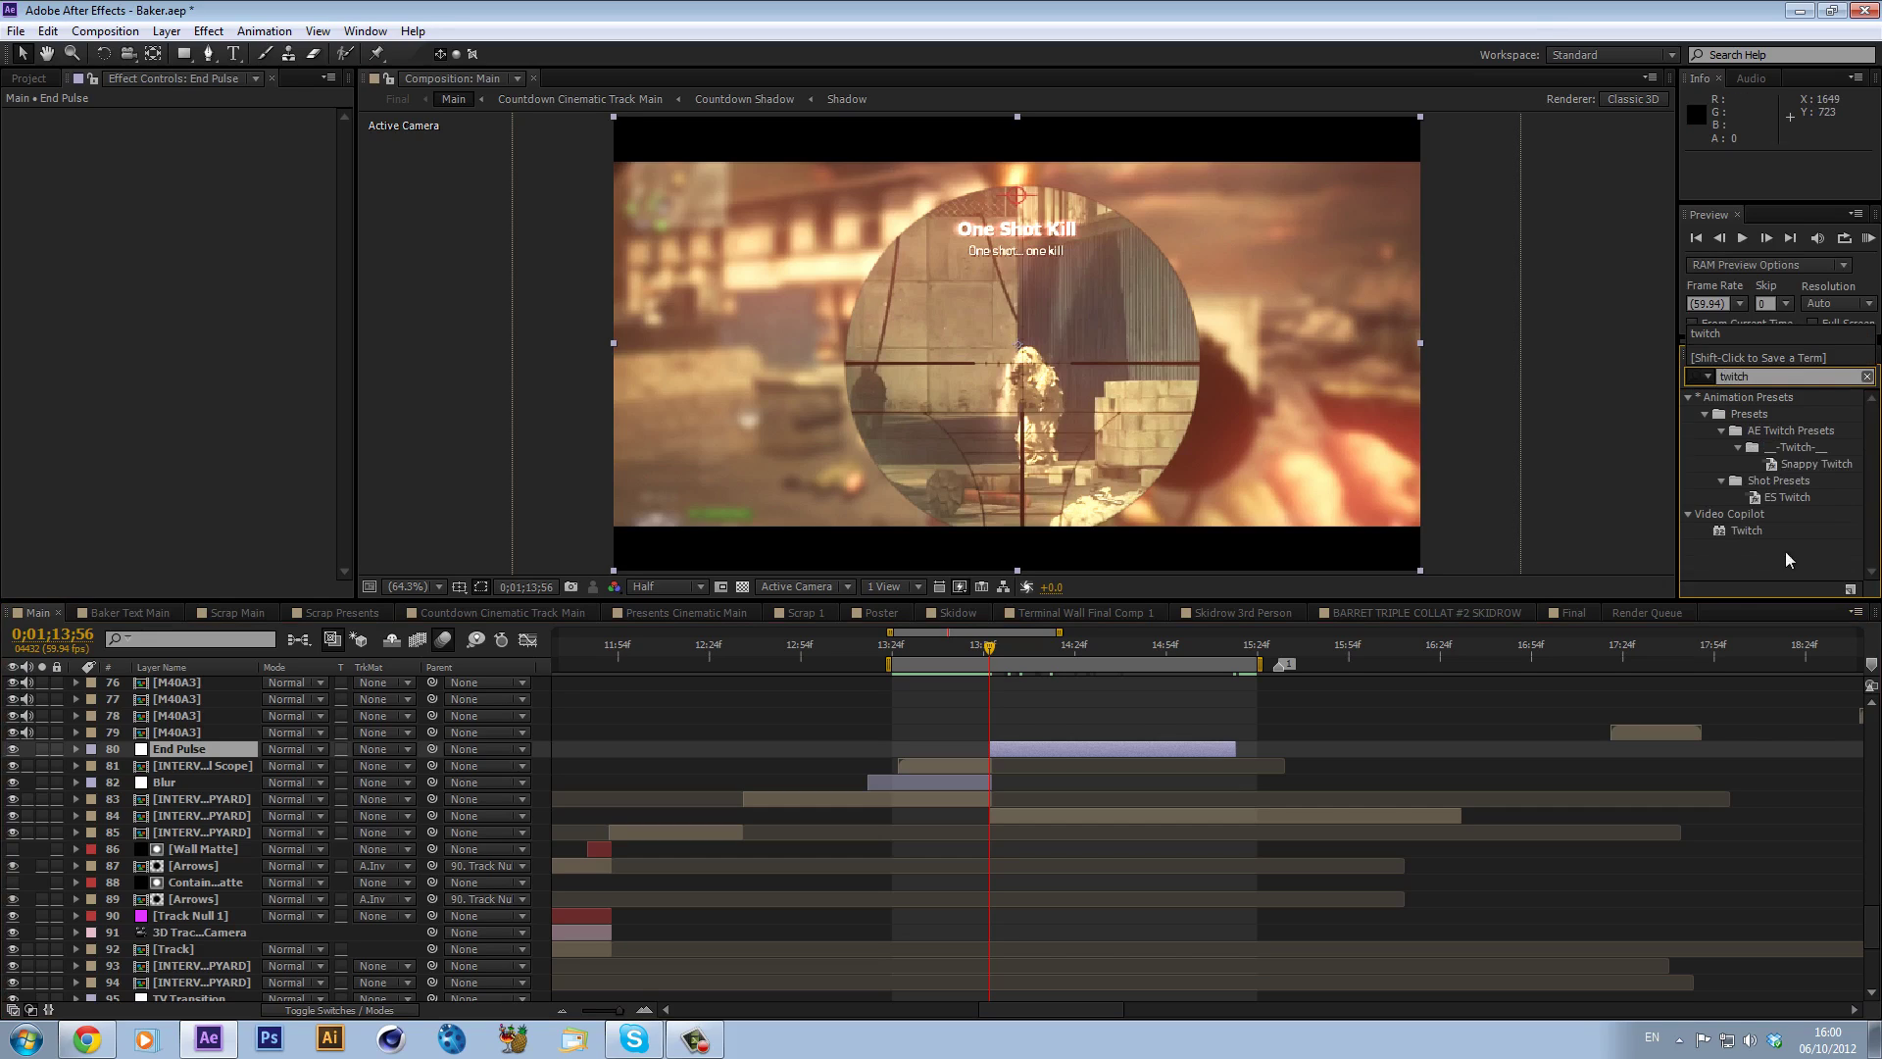
drag(1746, 531, 1047, 755)
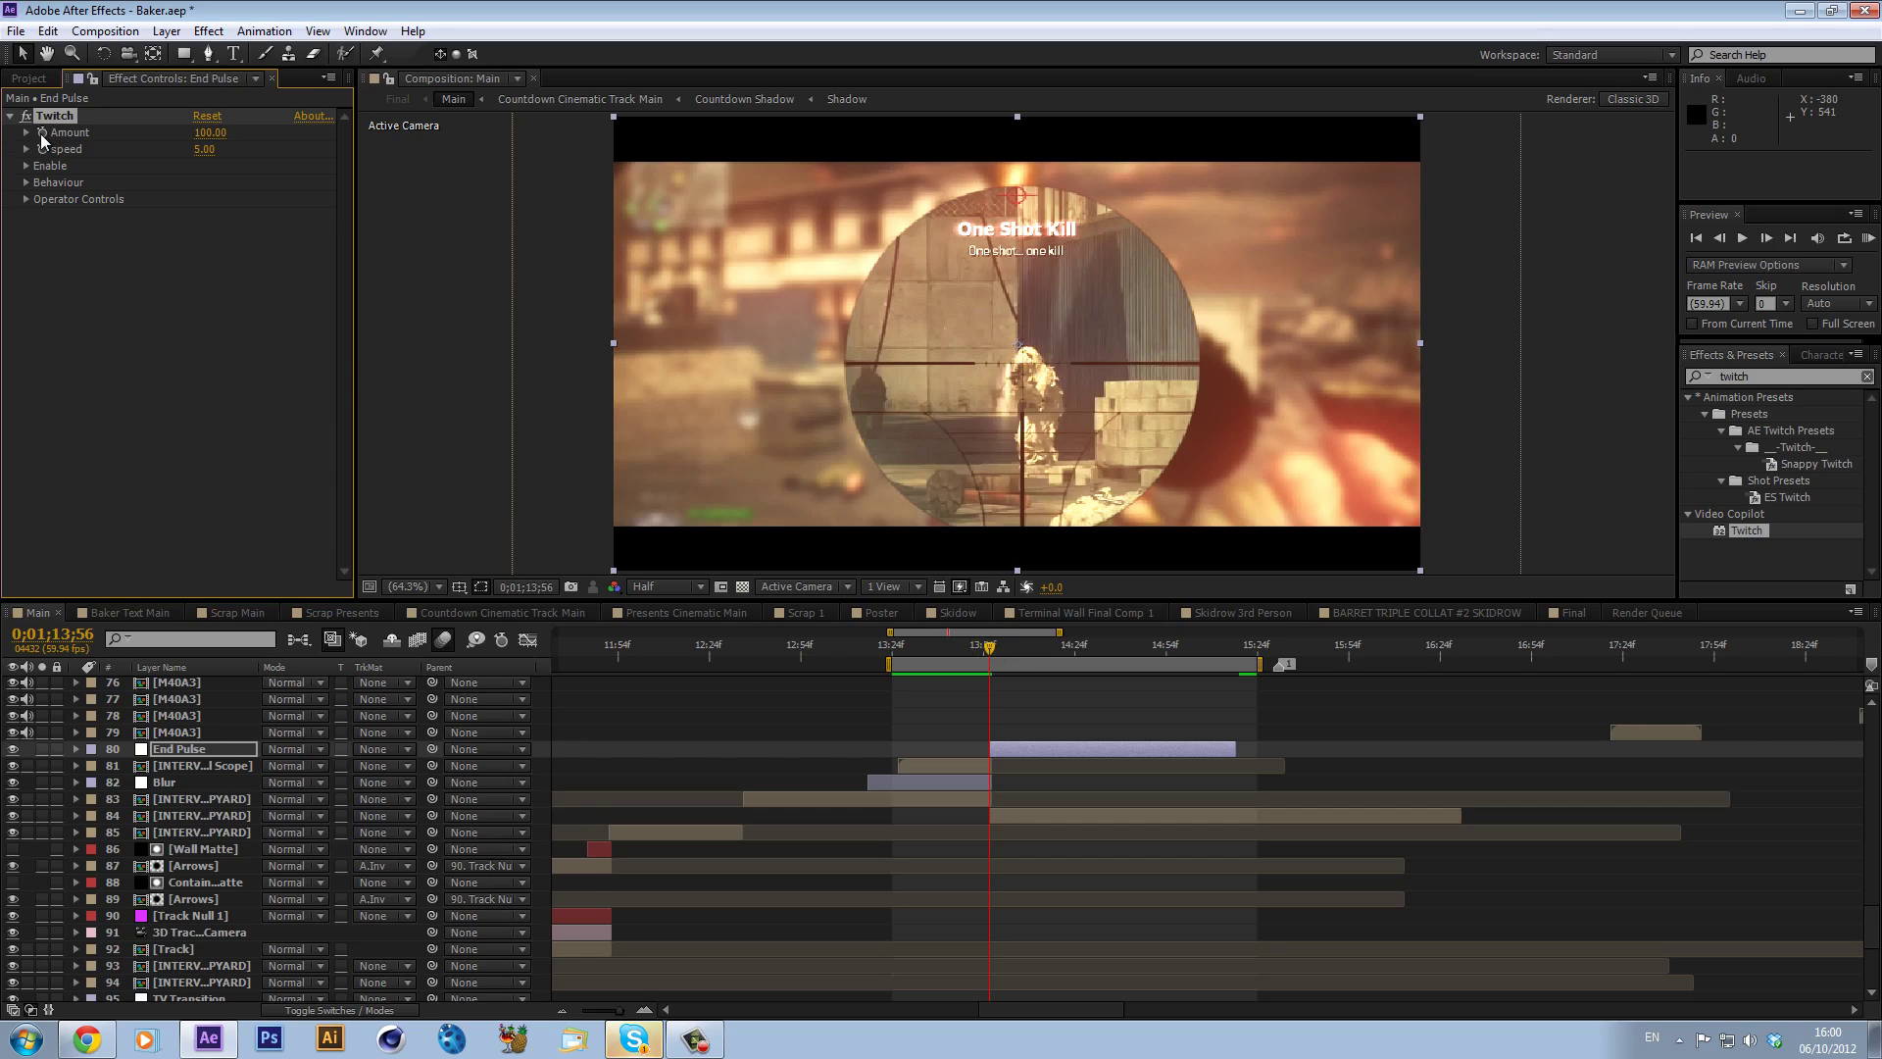
- Set the Twitch Amount to 75 and its speed to 8
click(206, 134)
text(75)
key(Return)
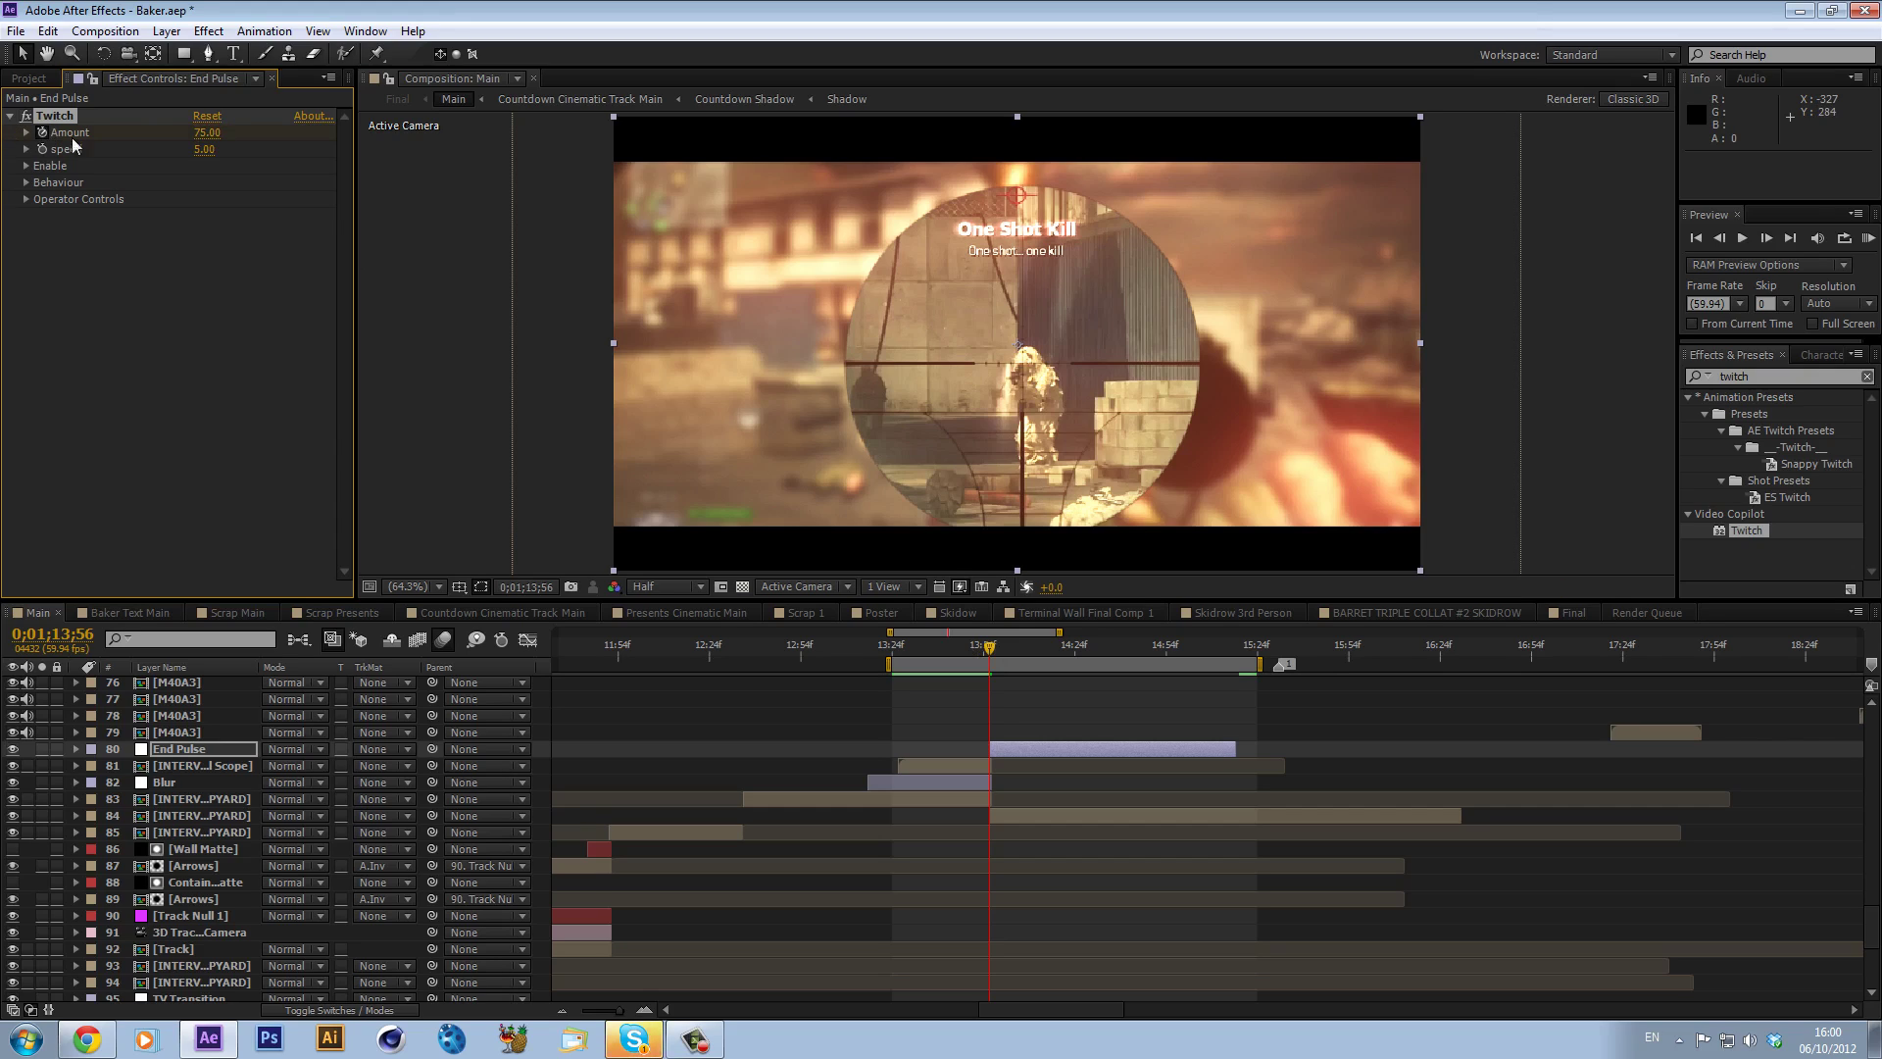
click(203, 150)
key(Return)
- Keyframe Twitch Amount to 0 one frame before the pulse and at 0;01;15;16
key(Page_Up)
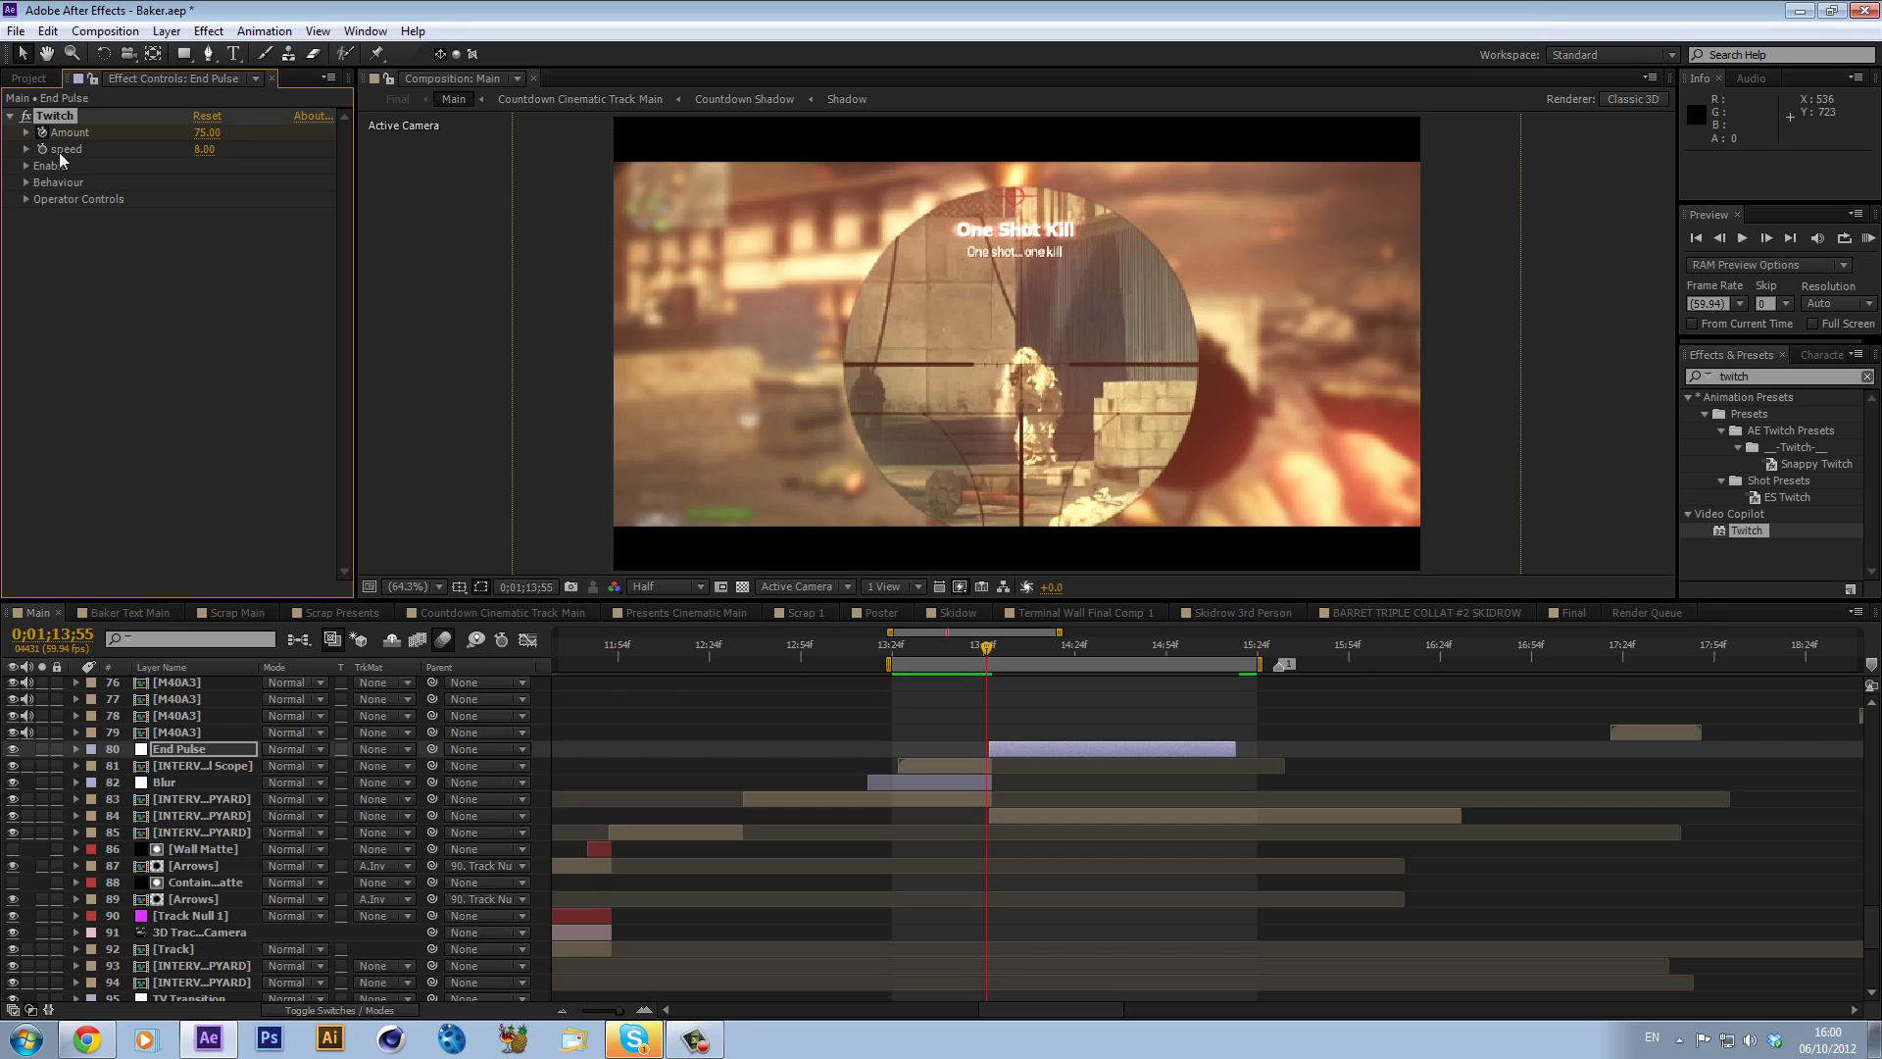
click(209, 134)
key(Return)
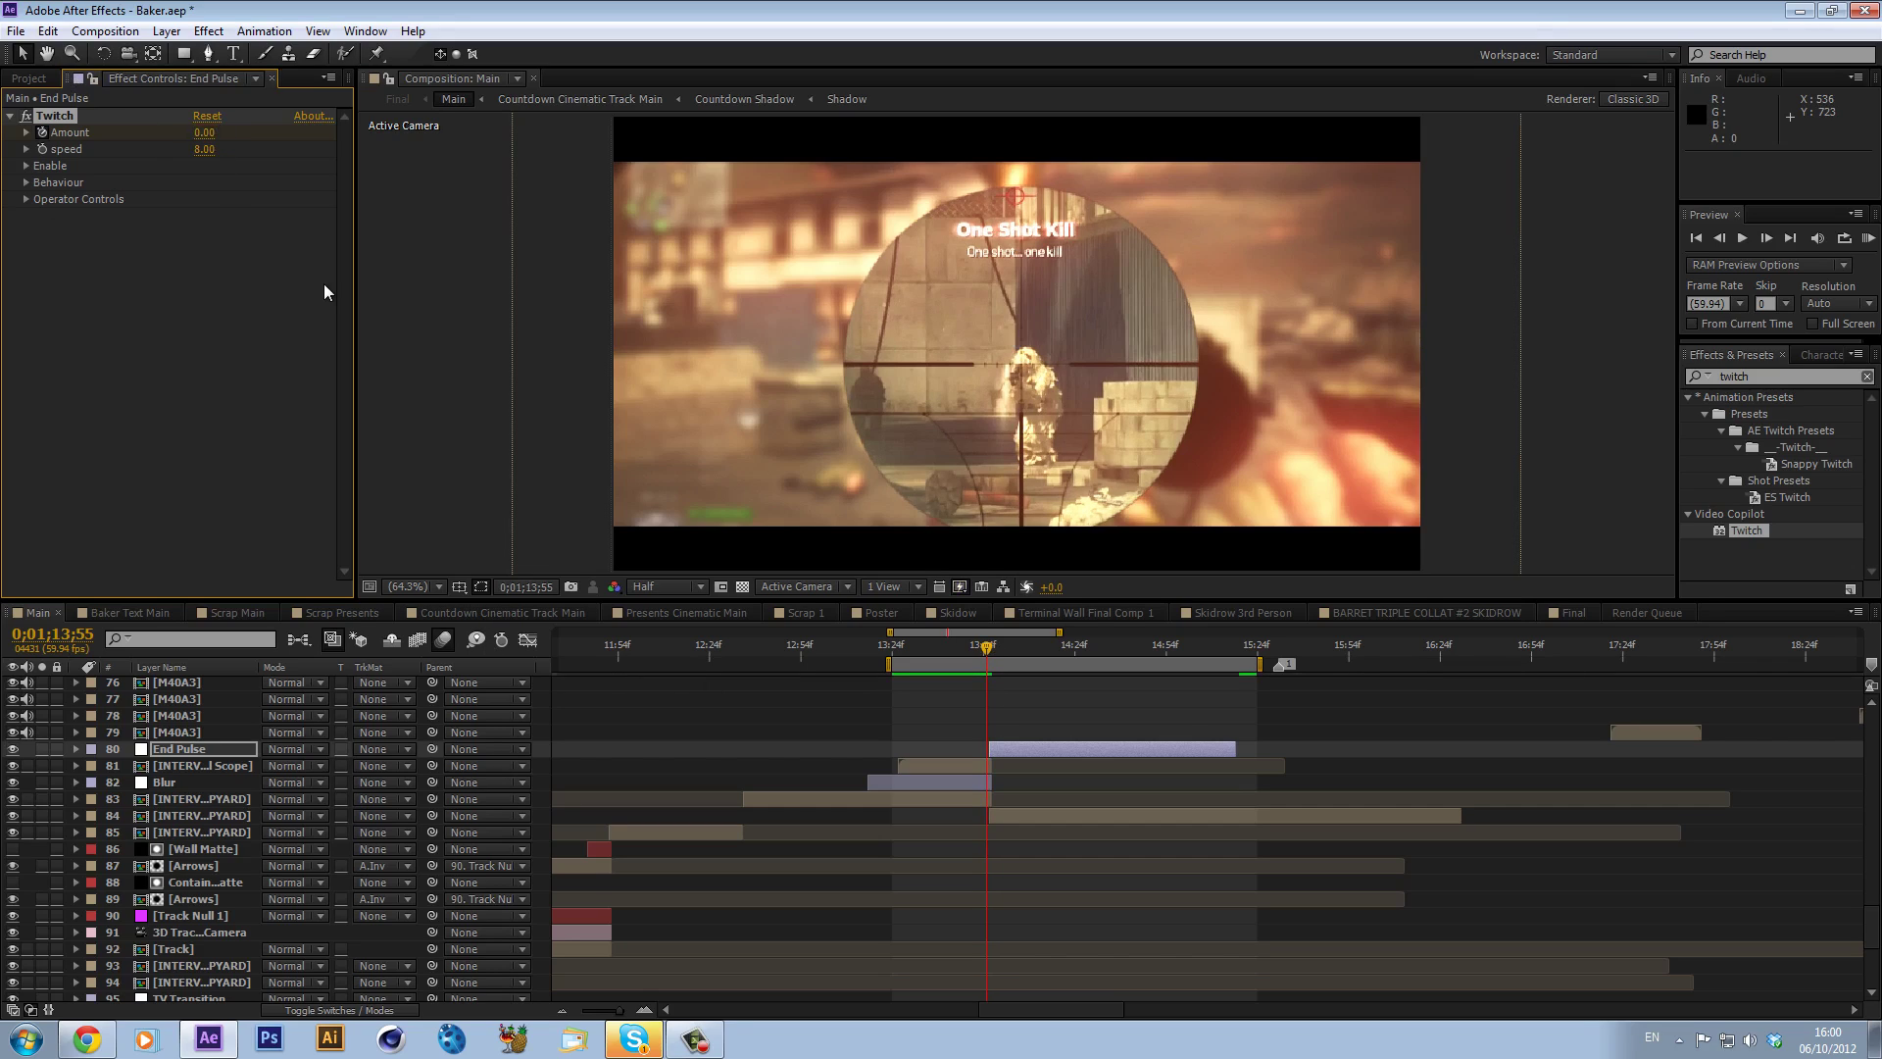
click(1230, 649)
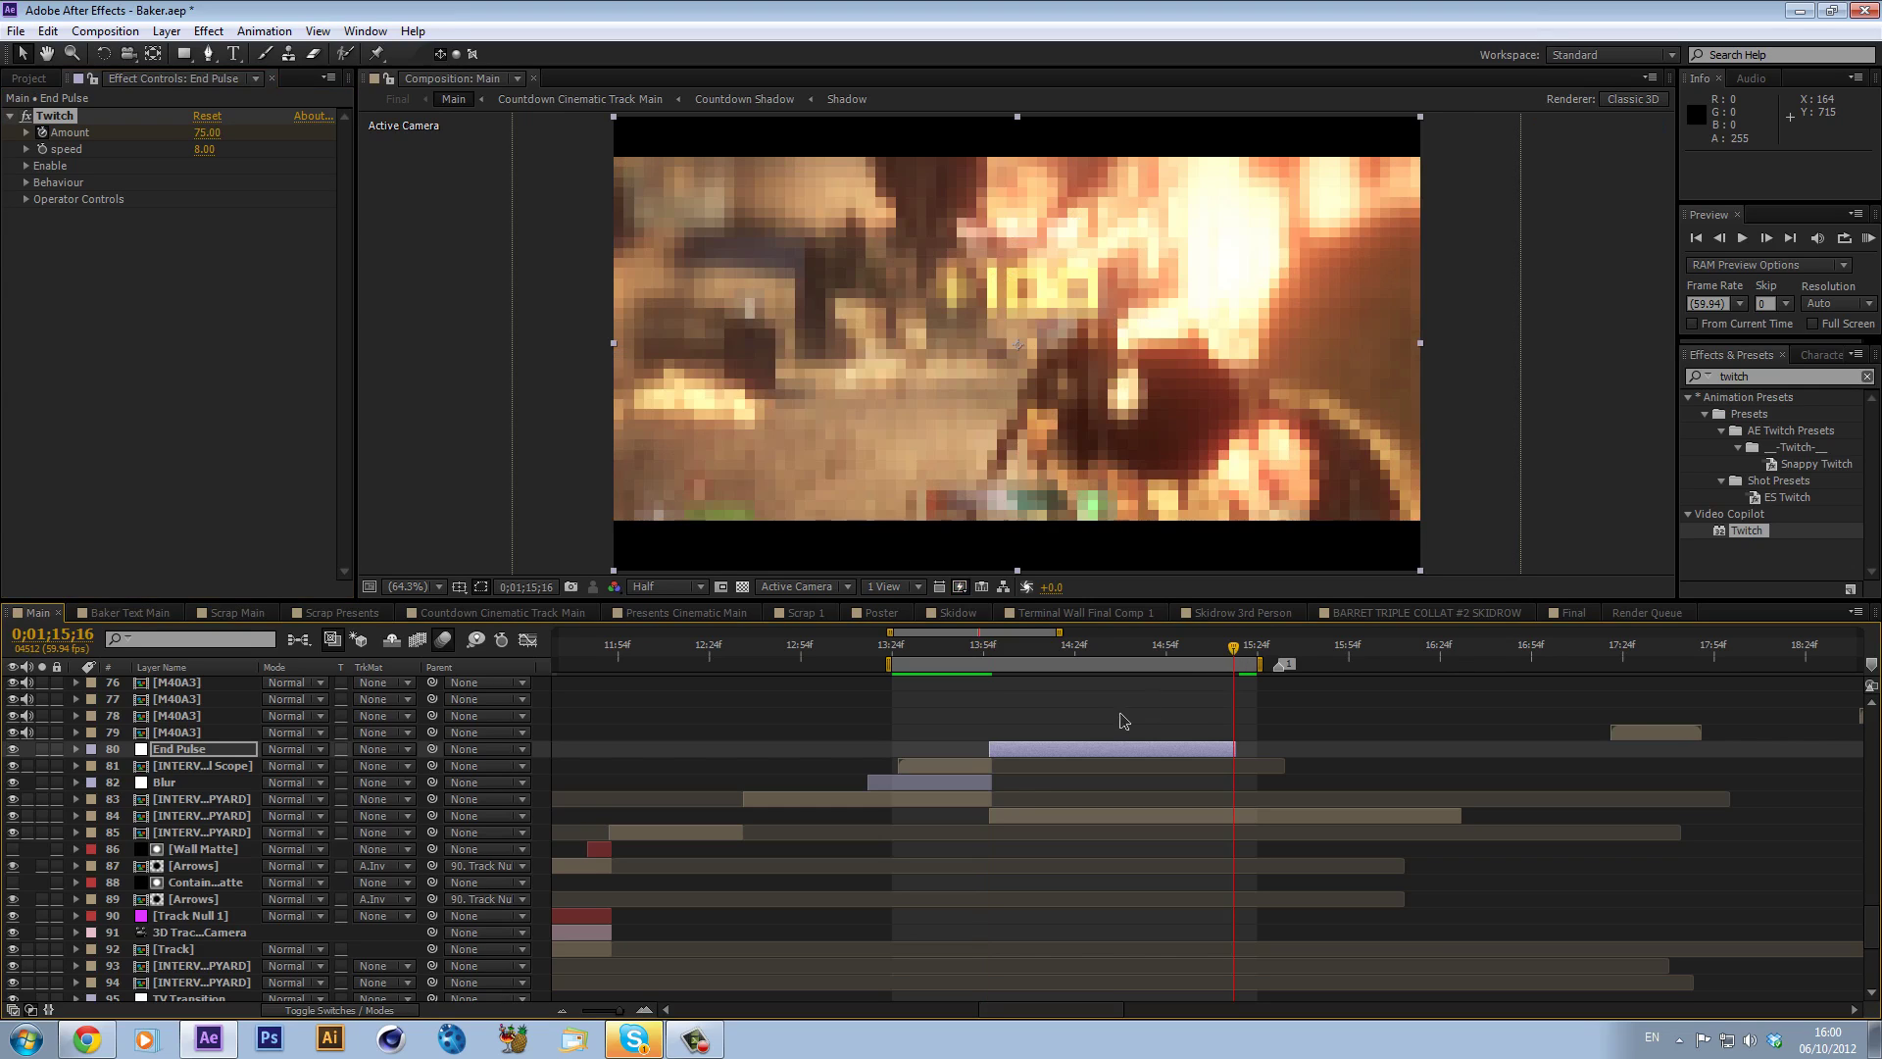
key(u)
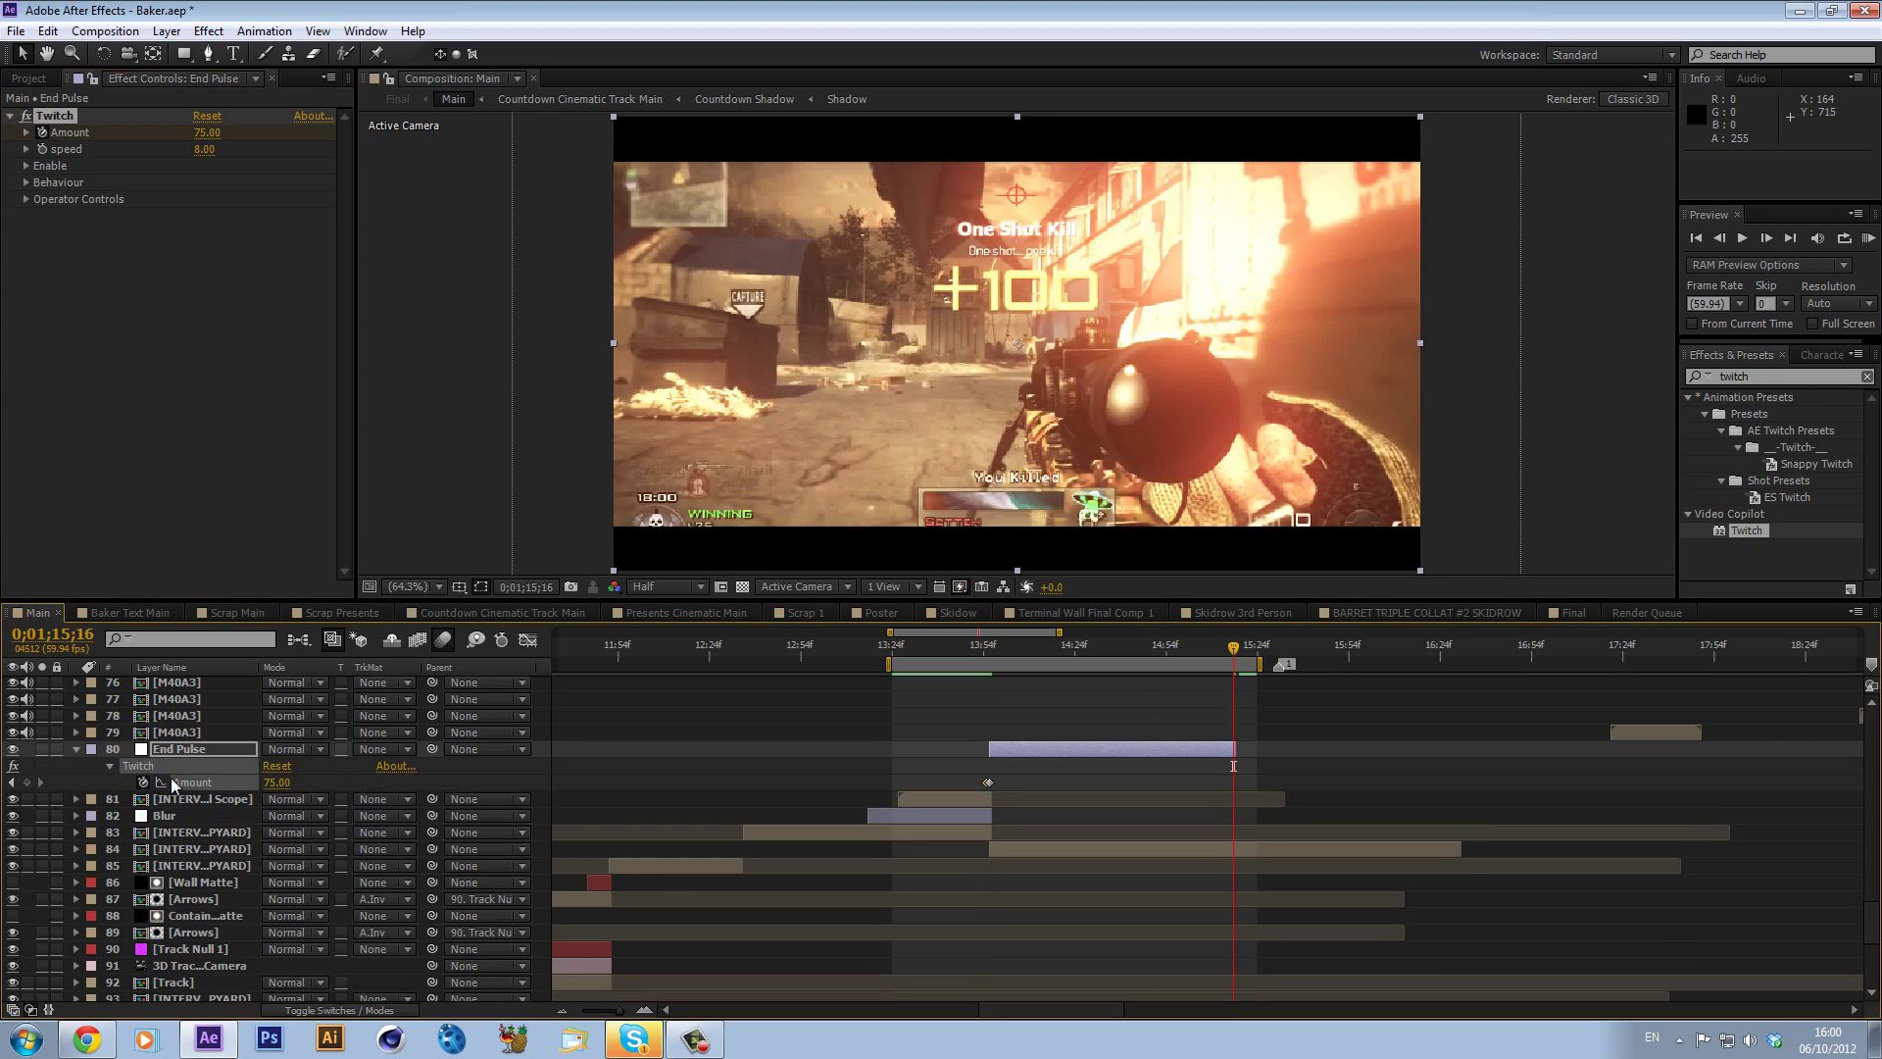
click(208, 133)
text(0)
key(Return)
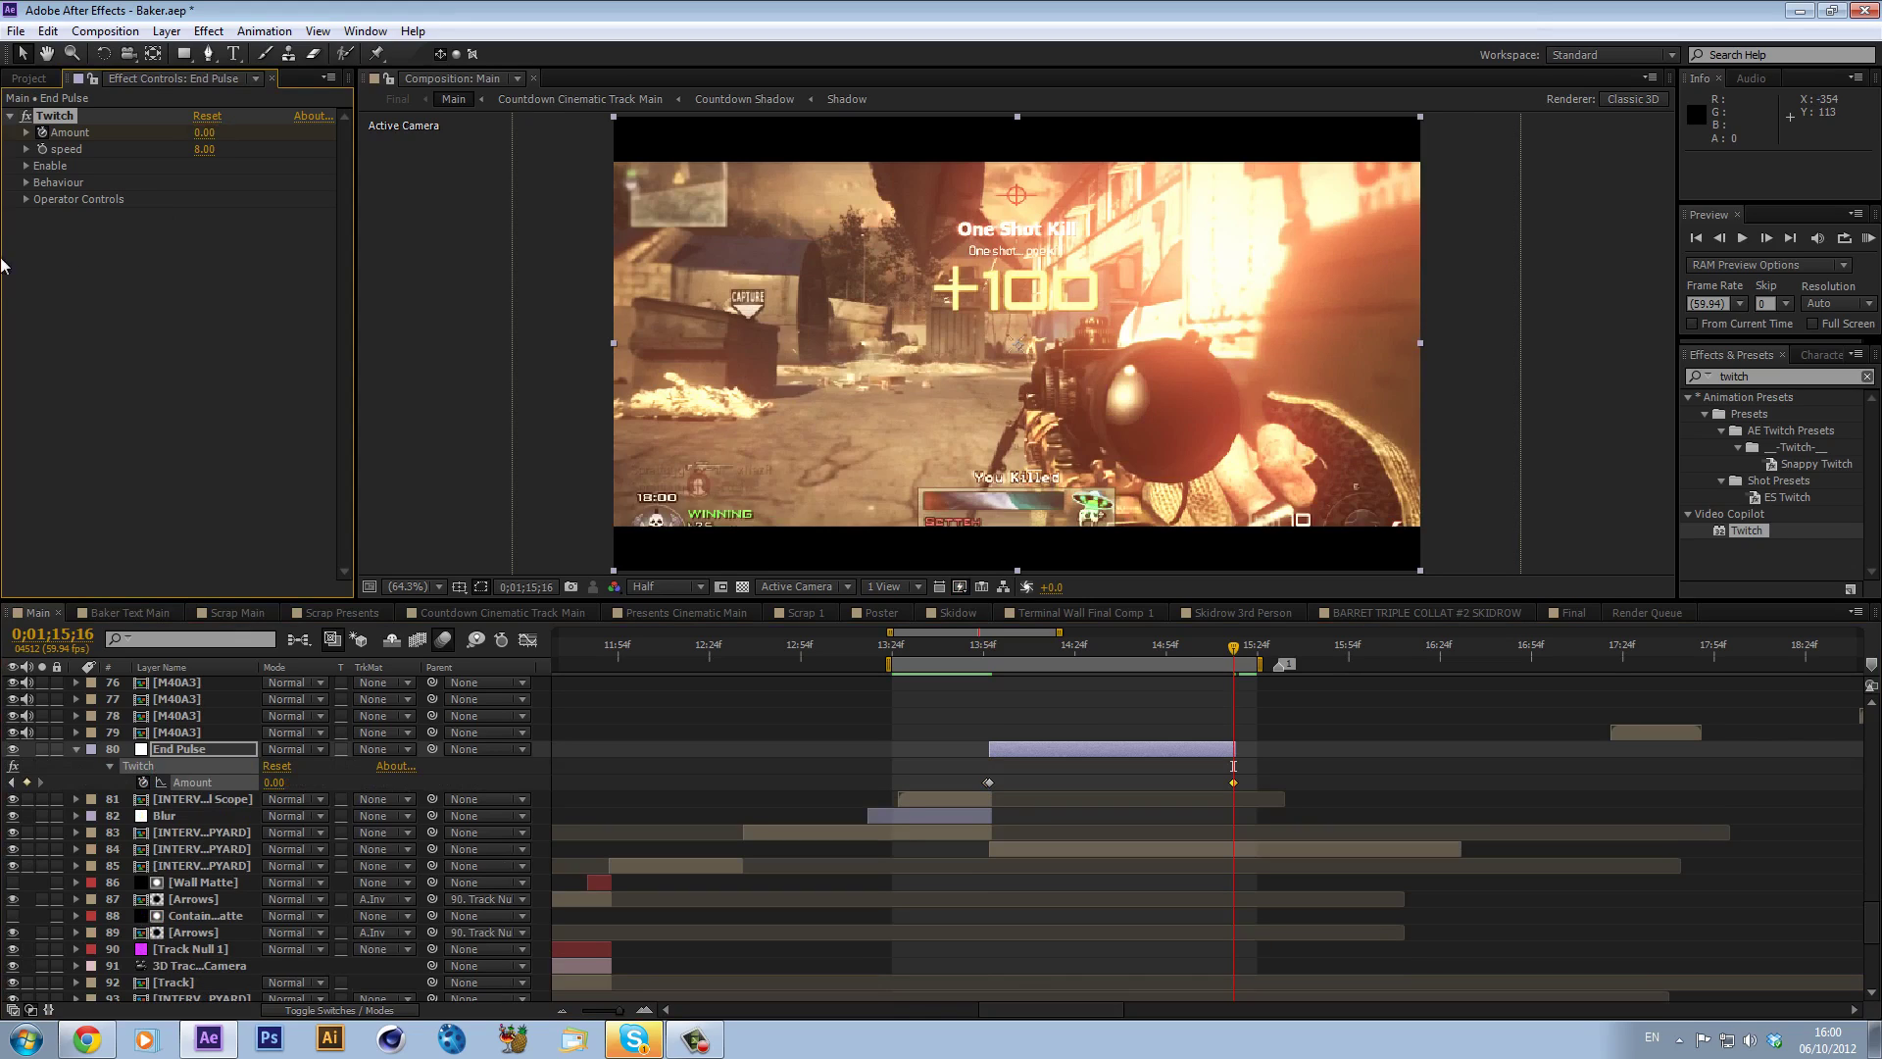
- Enable Twitch's Slide mode and set Slide Amount to 5
click(27, 166)
click(199, 249)
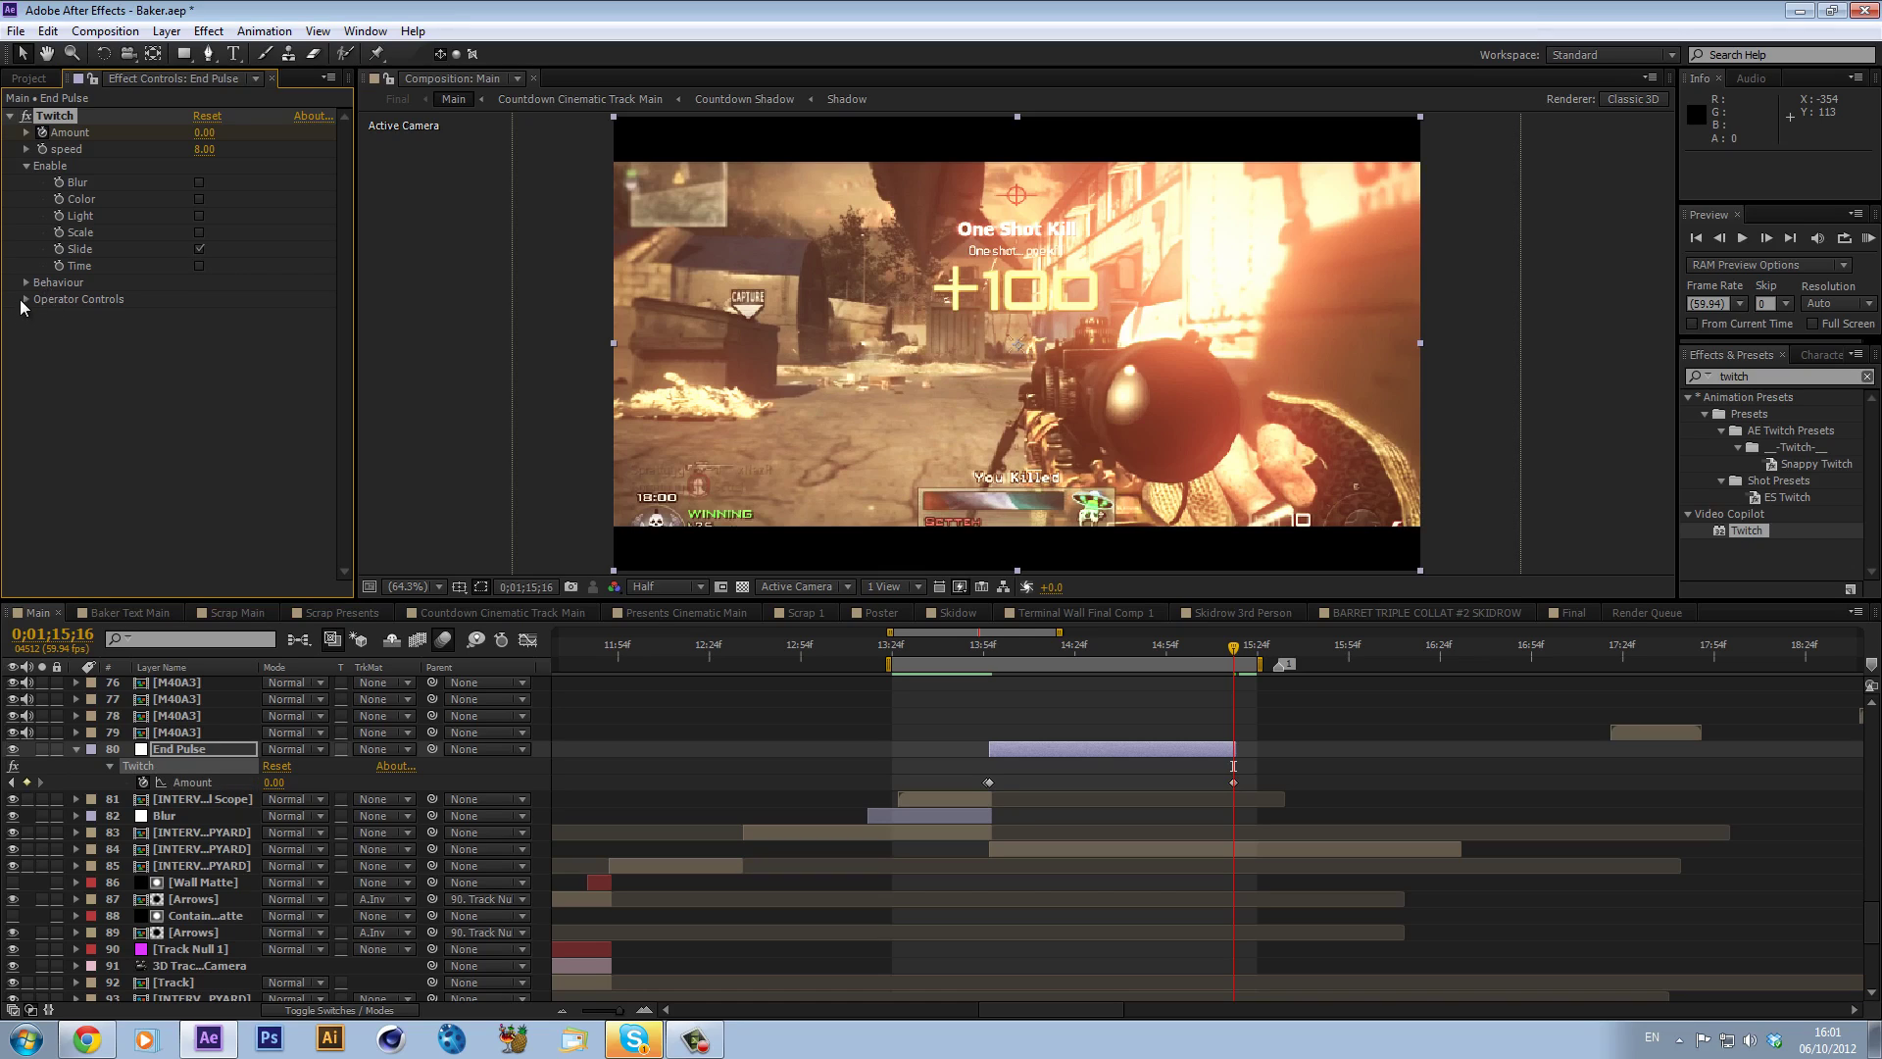
click(26, 299)
click(43, 382)
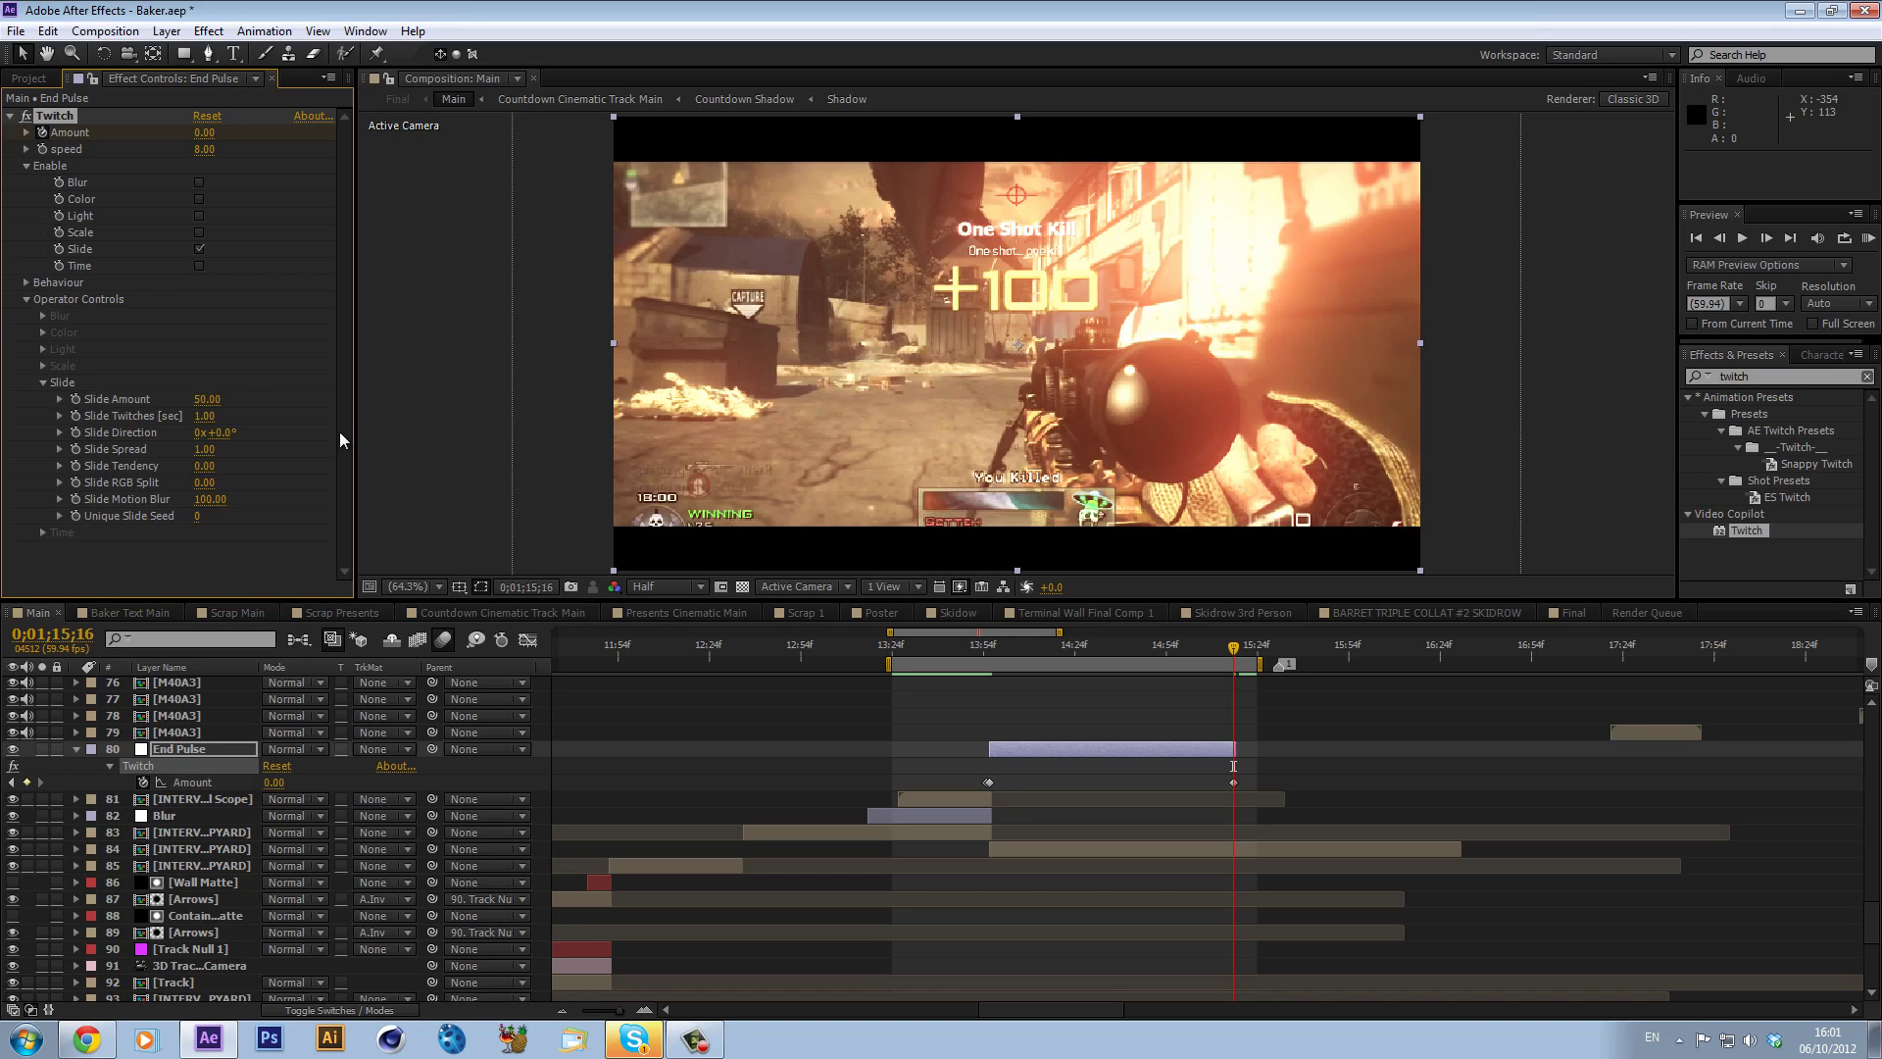
click(208, 399)
text(5)
key(Return)
- Keyframe Slide Amount to 0 at the pulse end, 0;01;15;16
click(992, 641)
key(Caps_Lock)
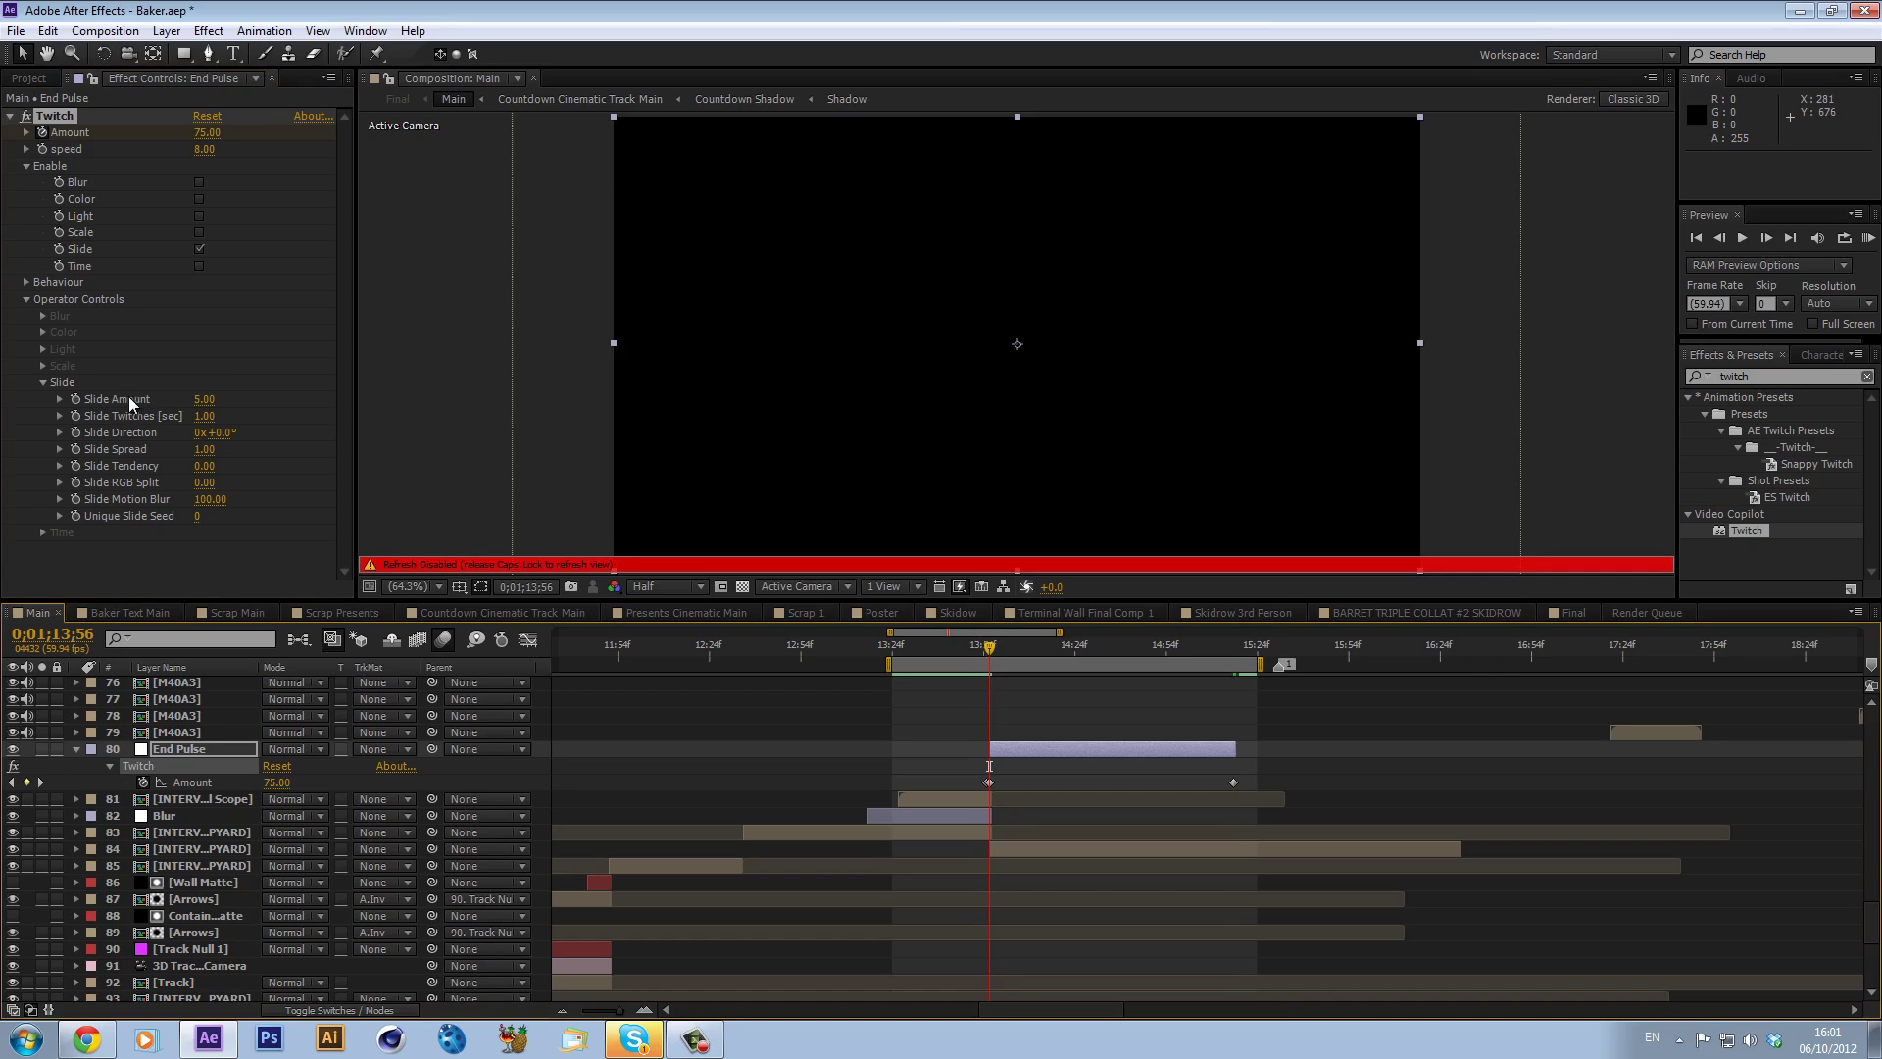
key(Caps_Lock)
click(83, 398)
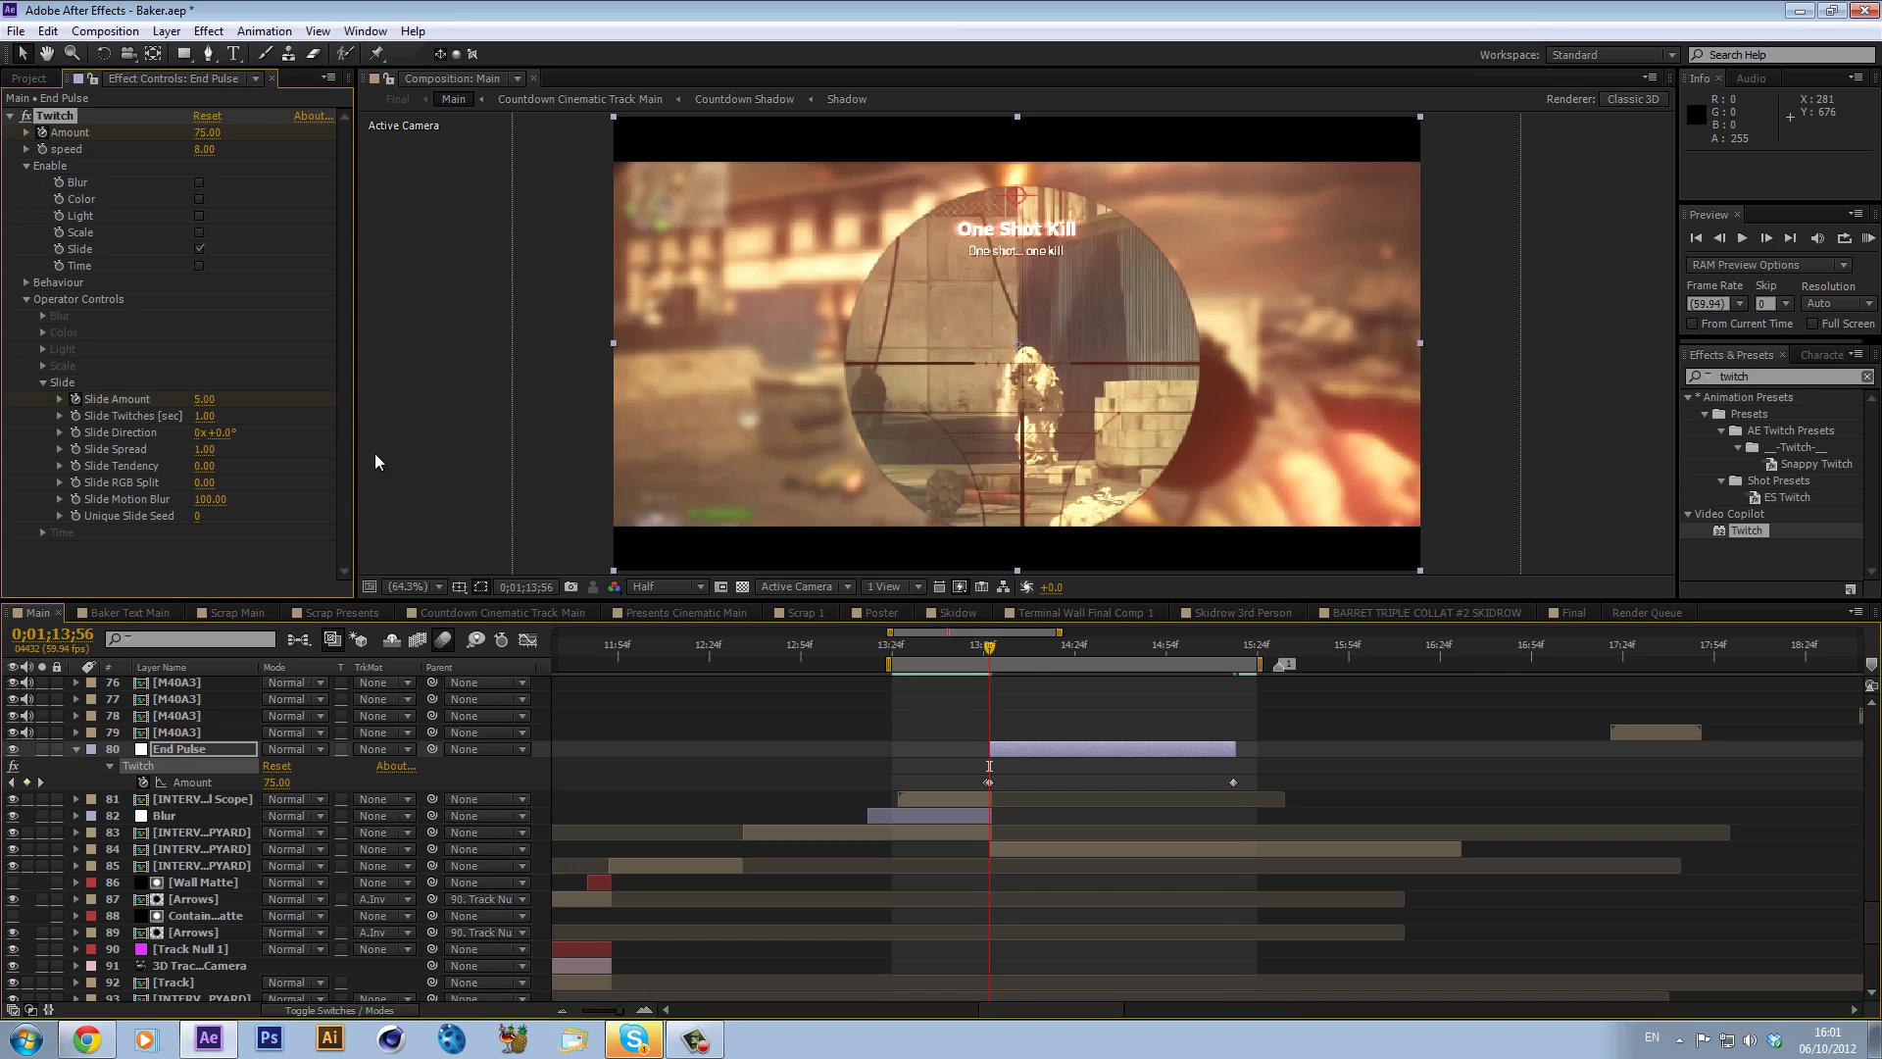
key(Page_Up)
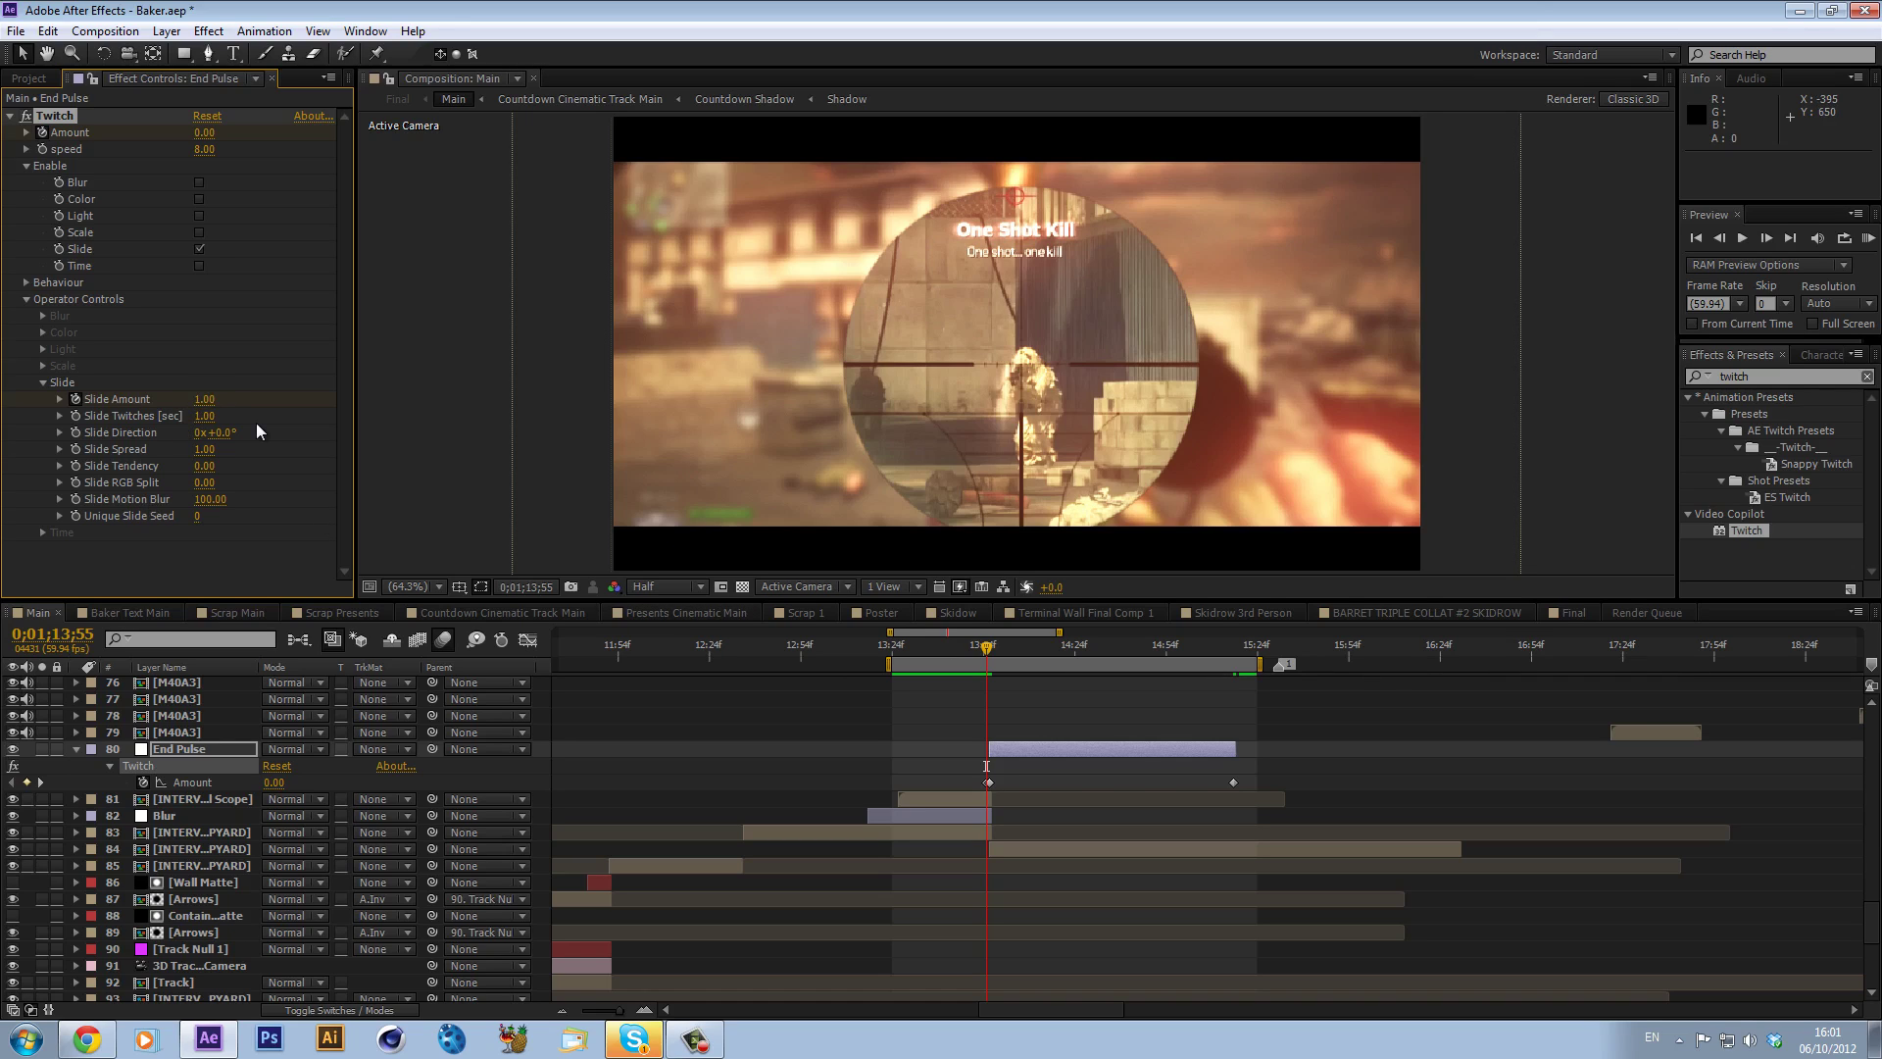
click(1234, 646)
drag(204, 399, 242, 424)
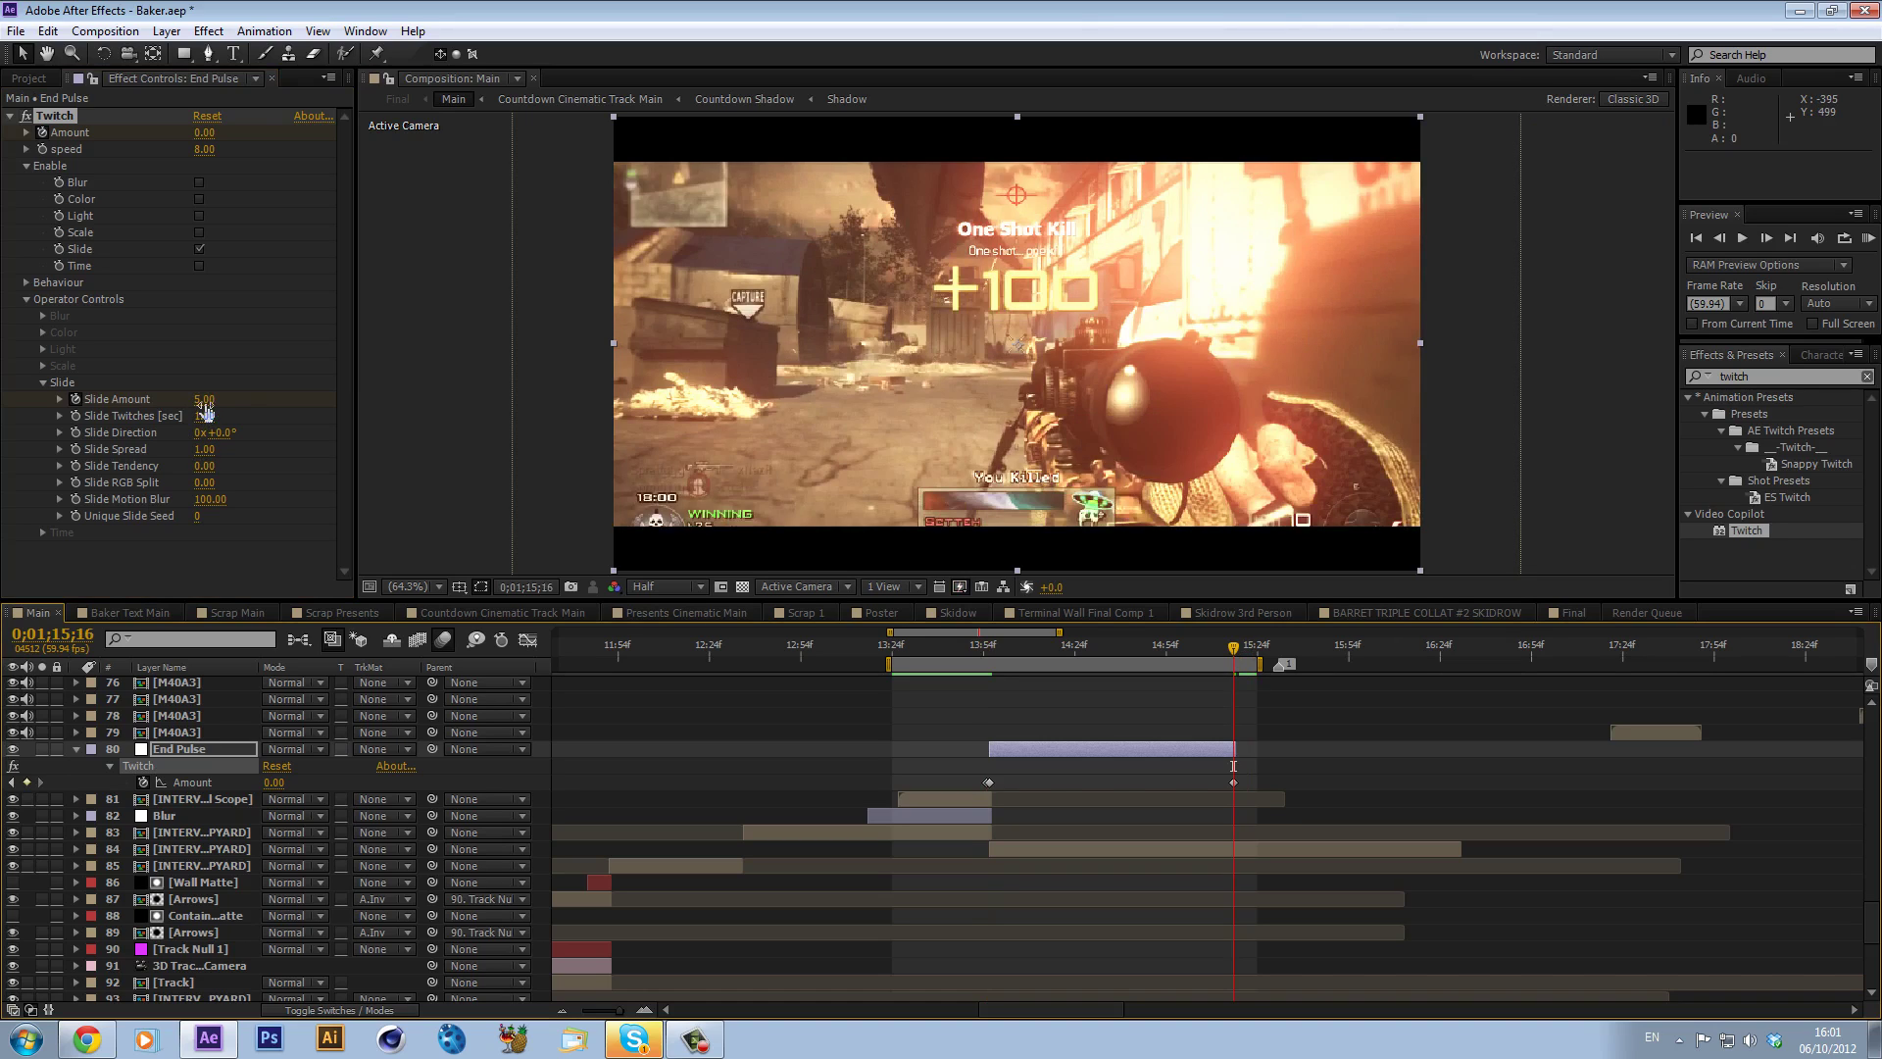
click(204, 399)
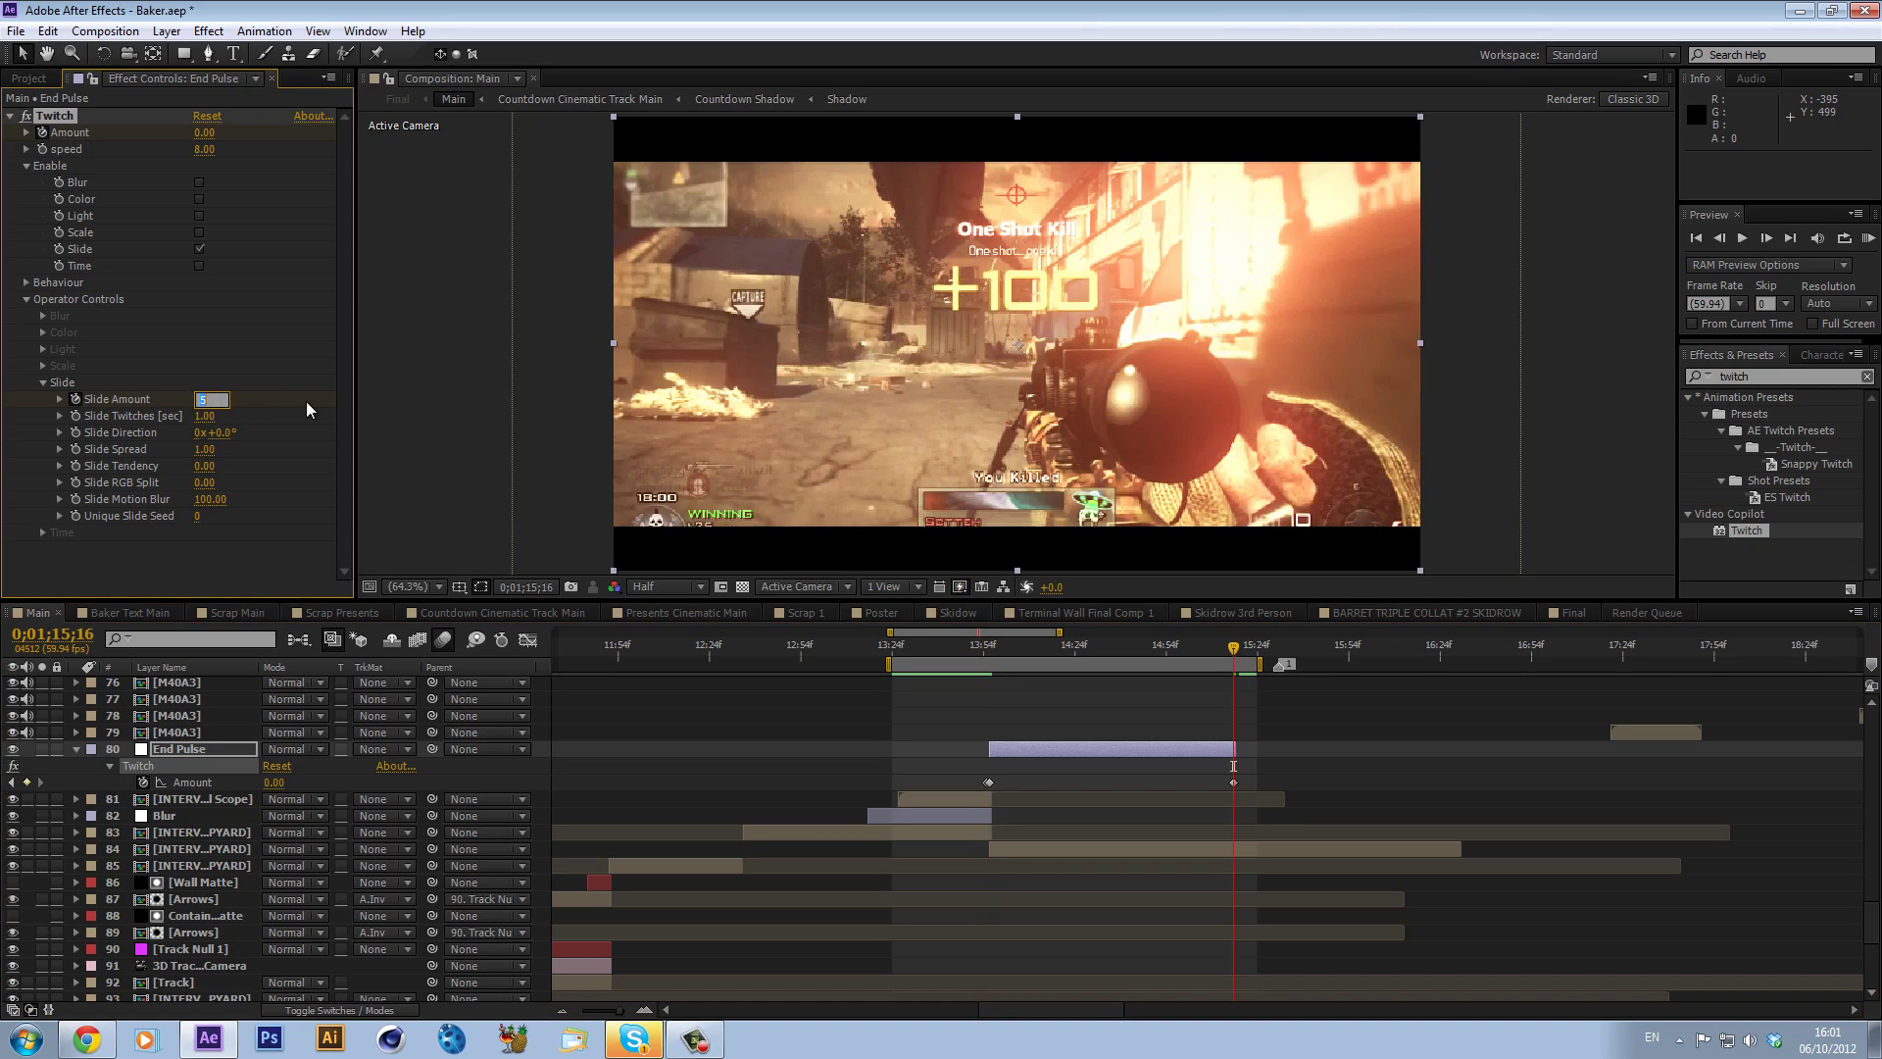
key(Return)
click(205, 402)
text(u)
- Move the Slide Amount keyframes to 0;01;13;56 and set Slide Amount 5 there
click(1050, 748)
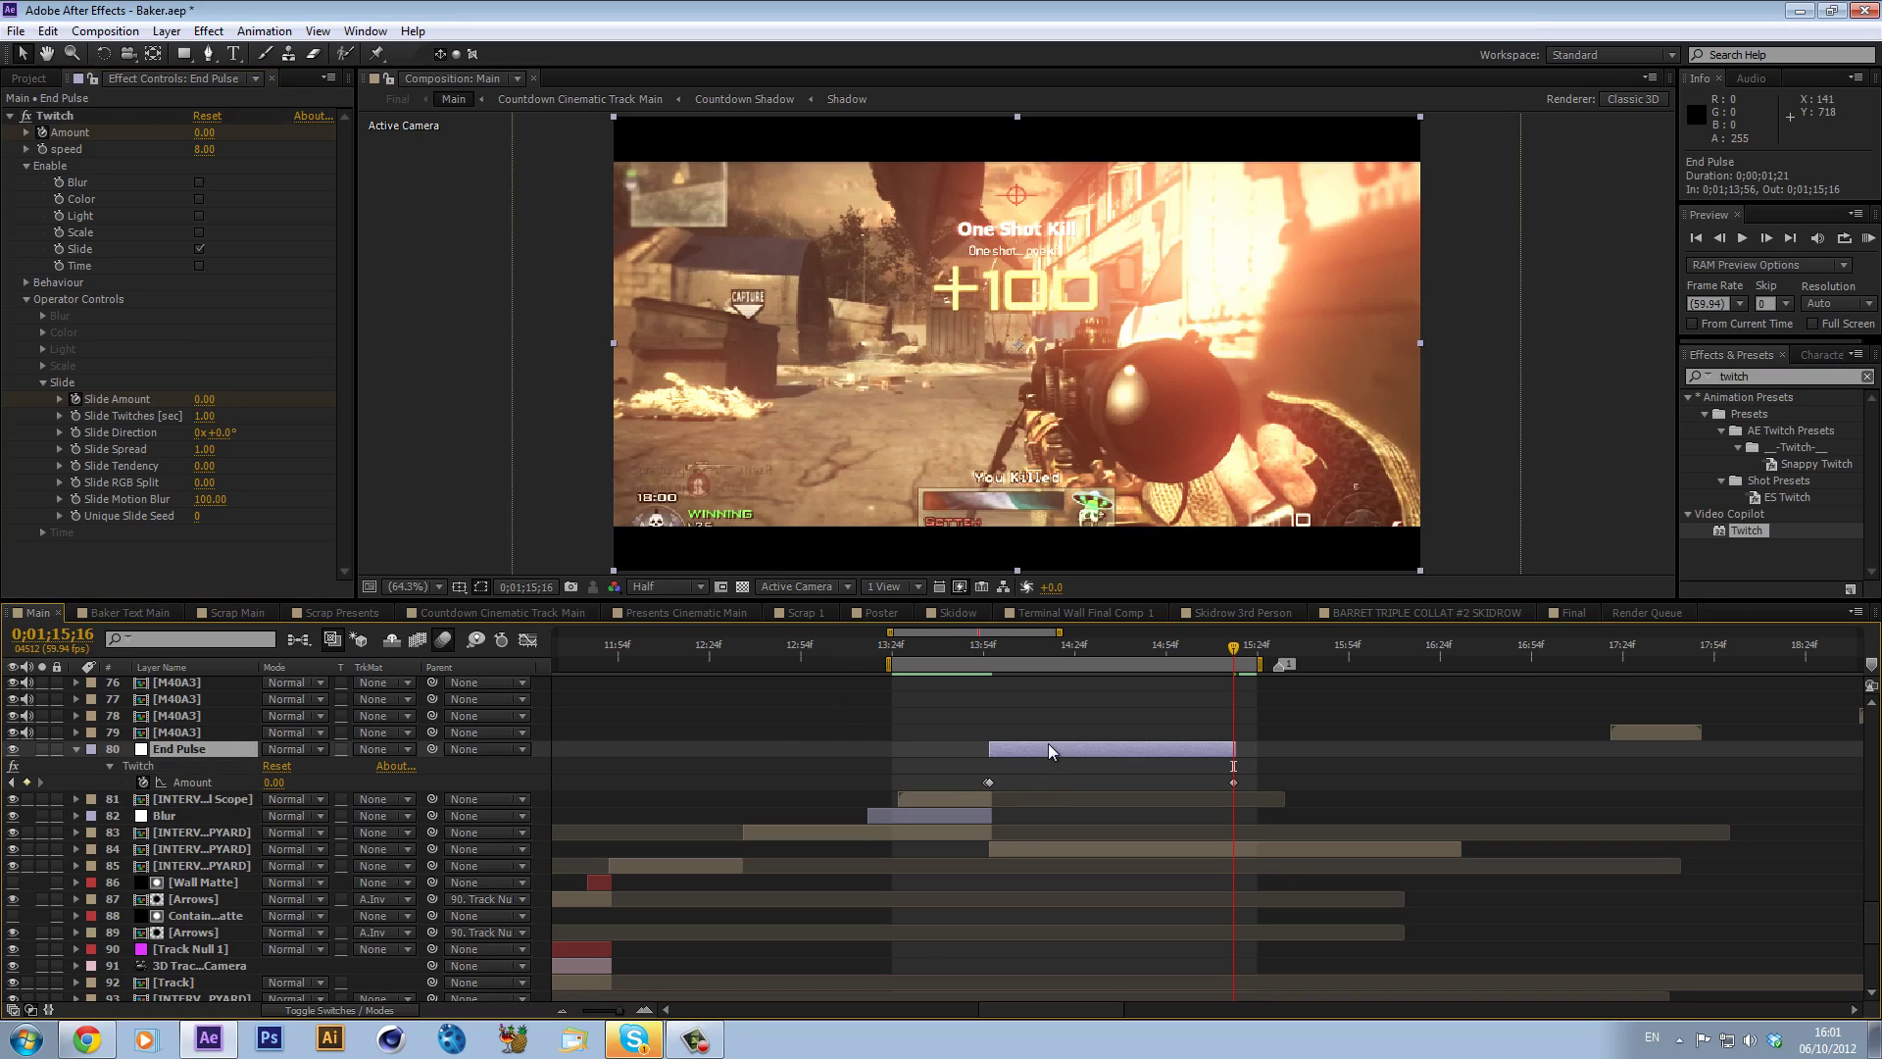
key(u)
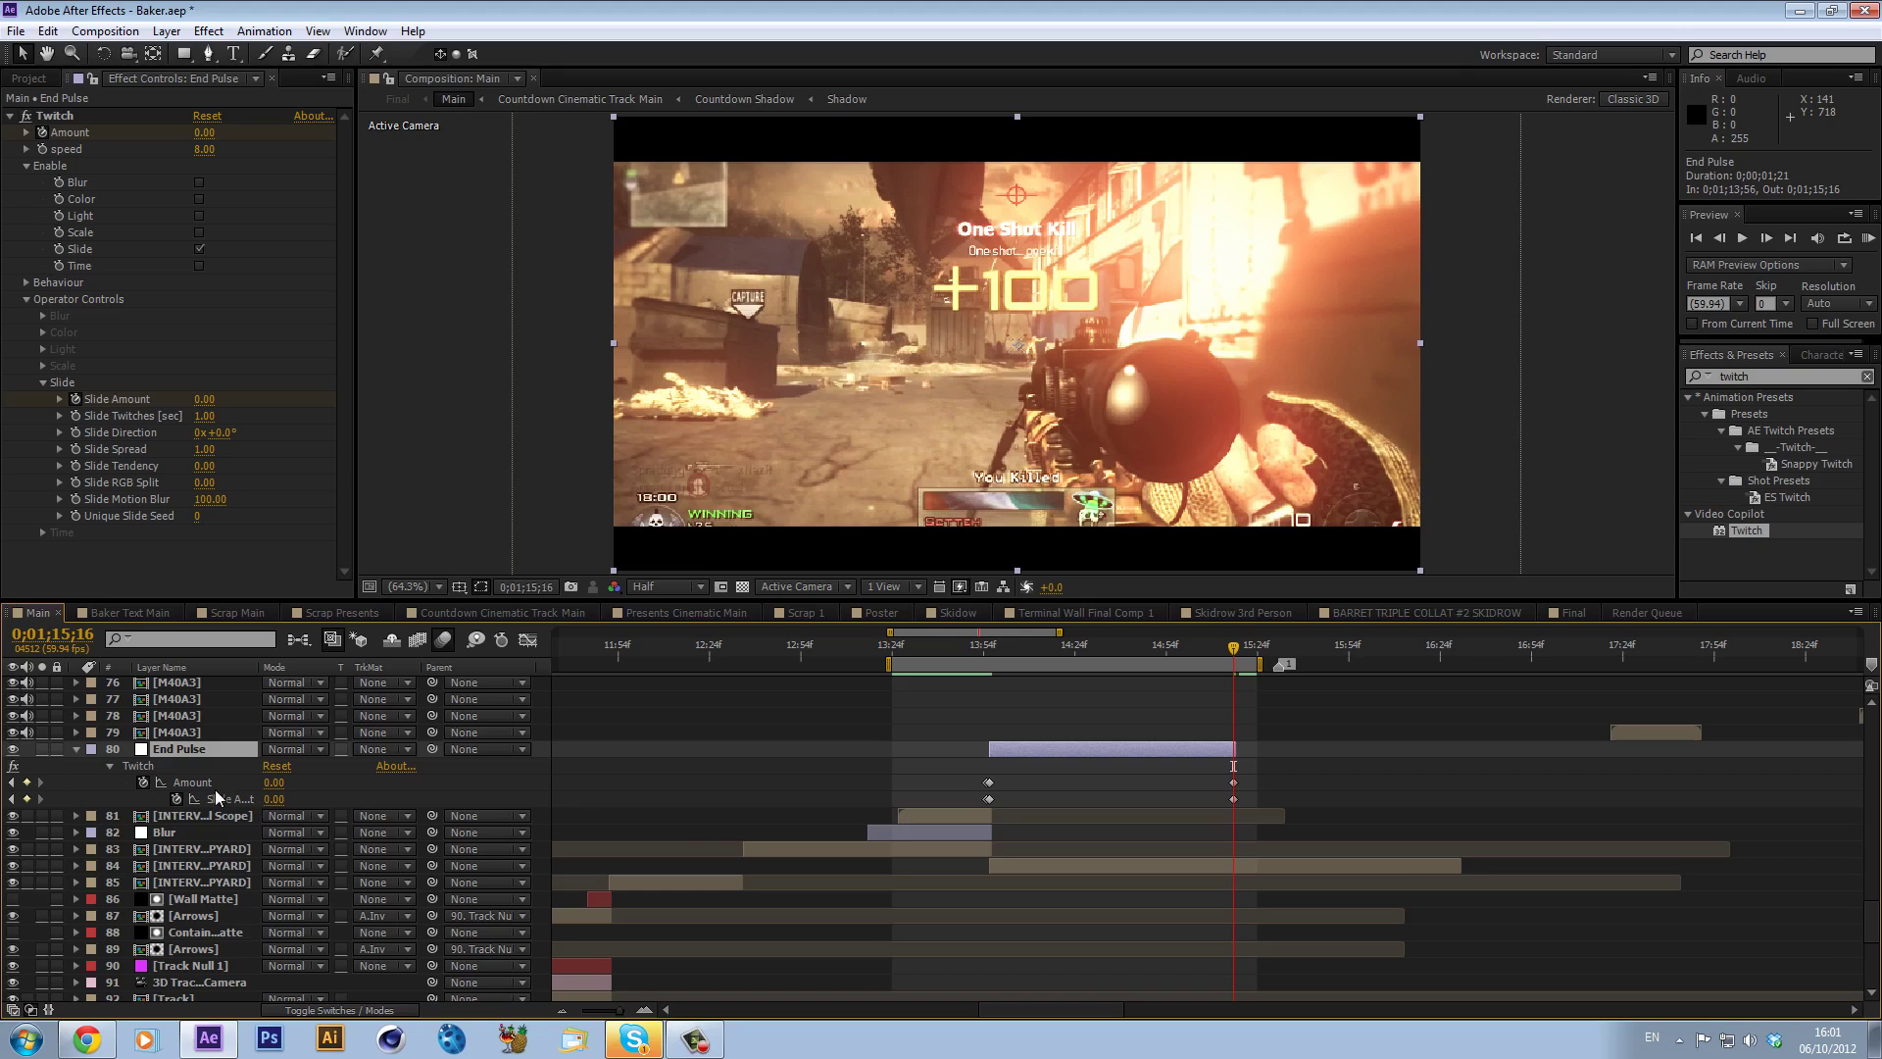
drag(980, 802, 1262, 810)
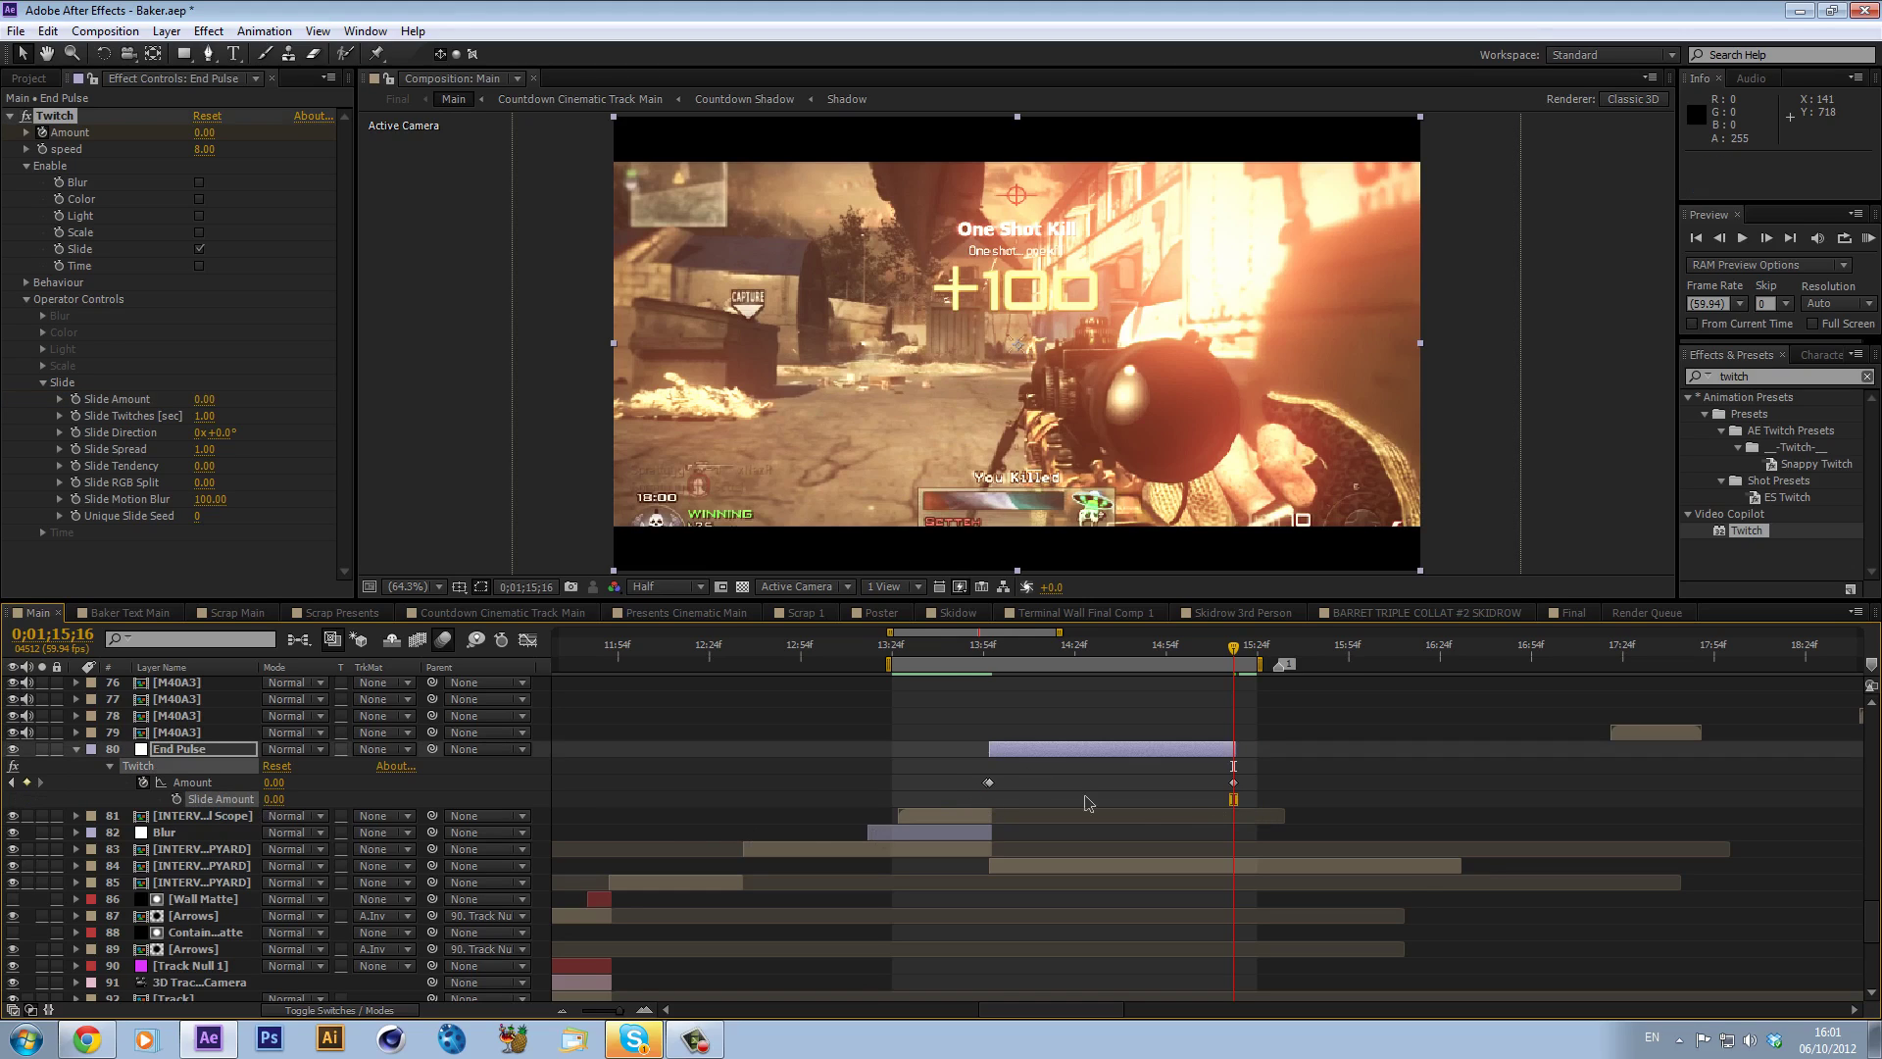
click(990, 647)
key(ctrl+x)
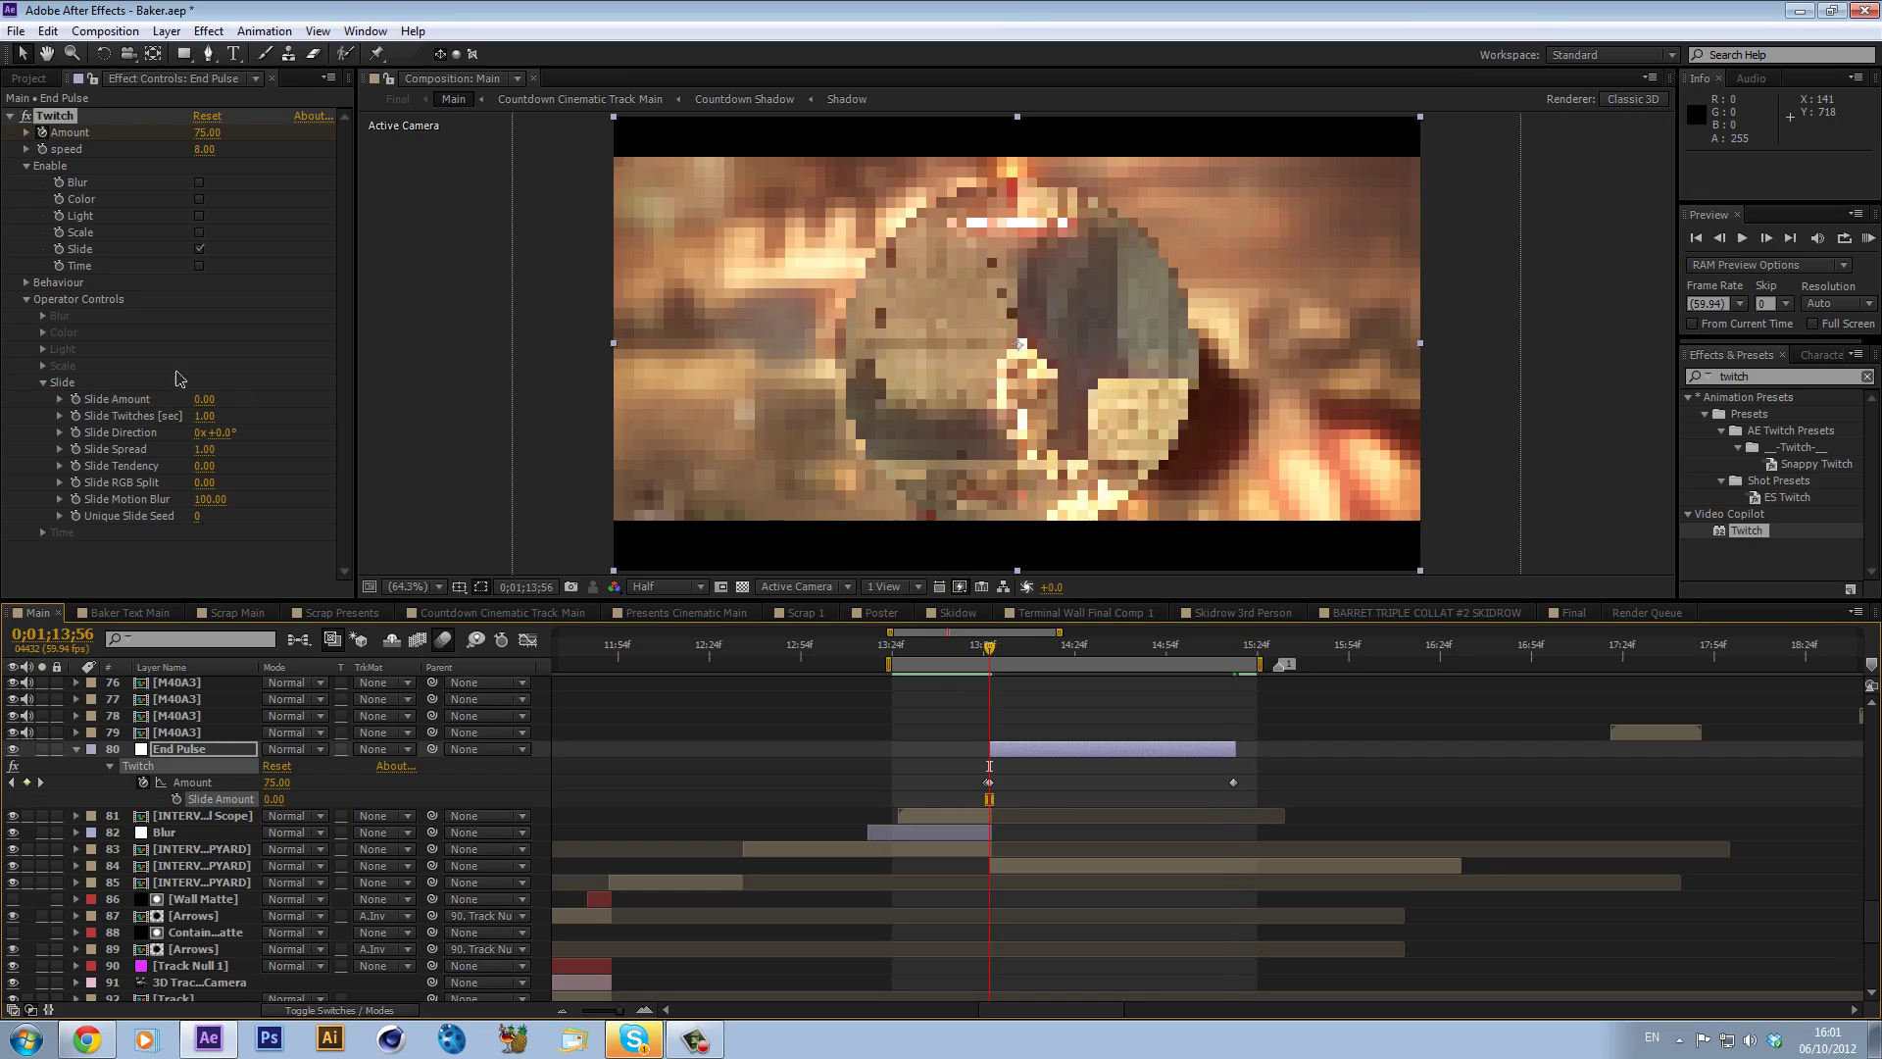
key(ctrl+v)
click(204, 399)
text(5)
key(Return)
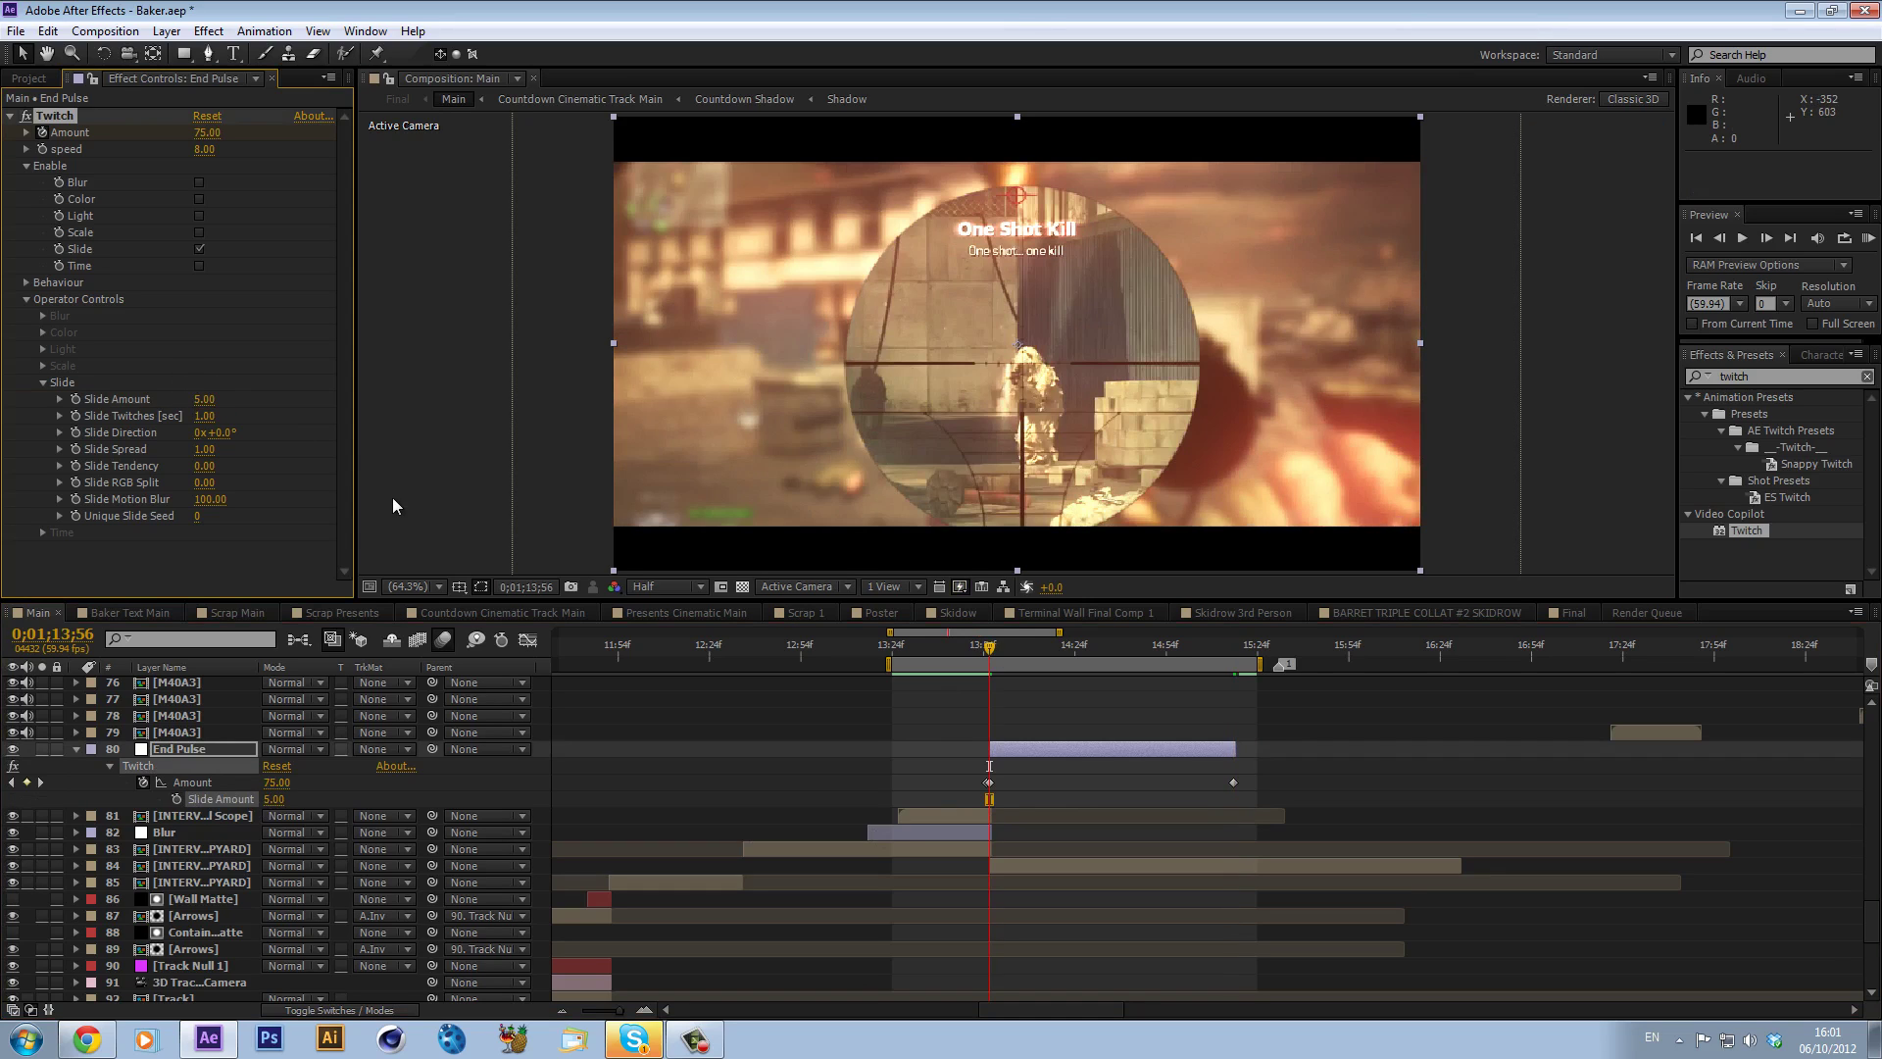
- Keyframe Slide Twitches: 5 at the pulse start, 1 just before, 0 at the end
click(205, 417)
key(Return)
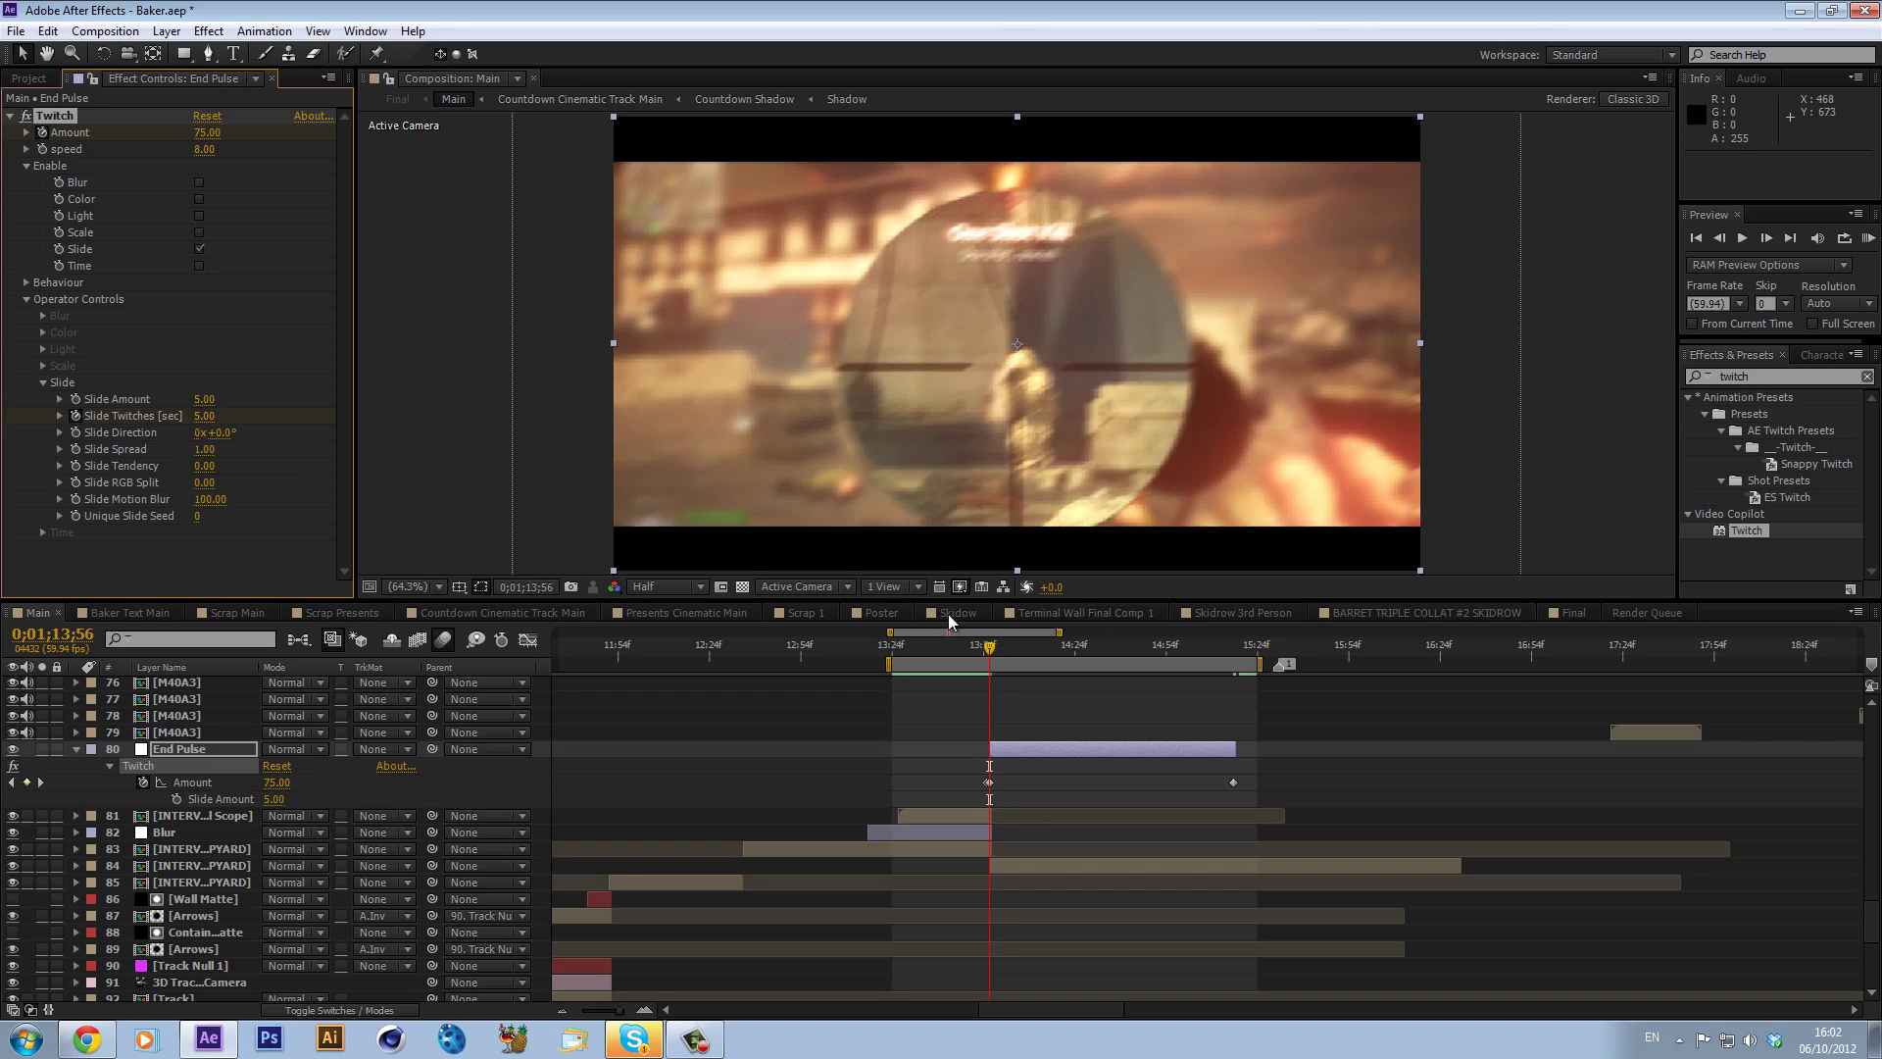
click(979, 649)
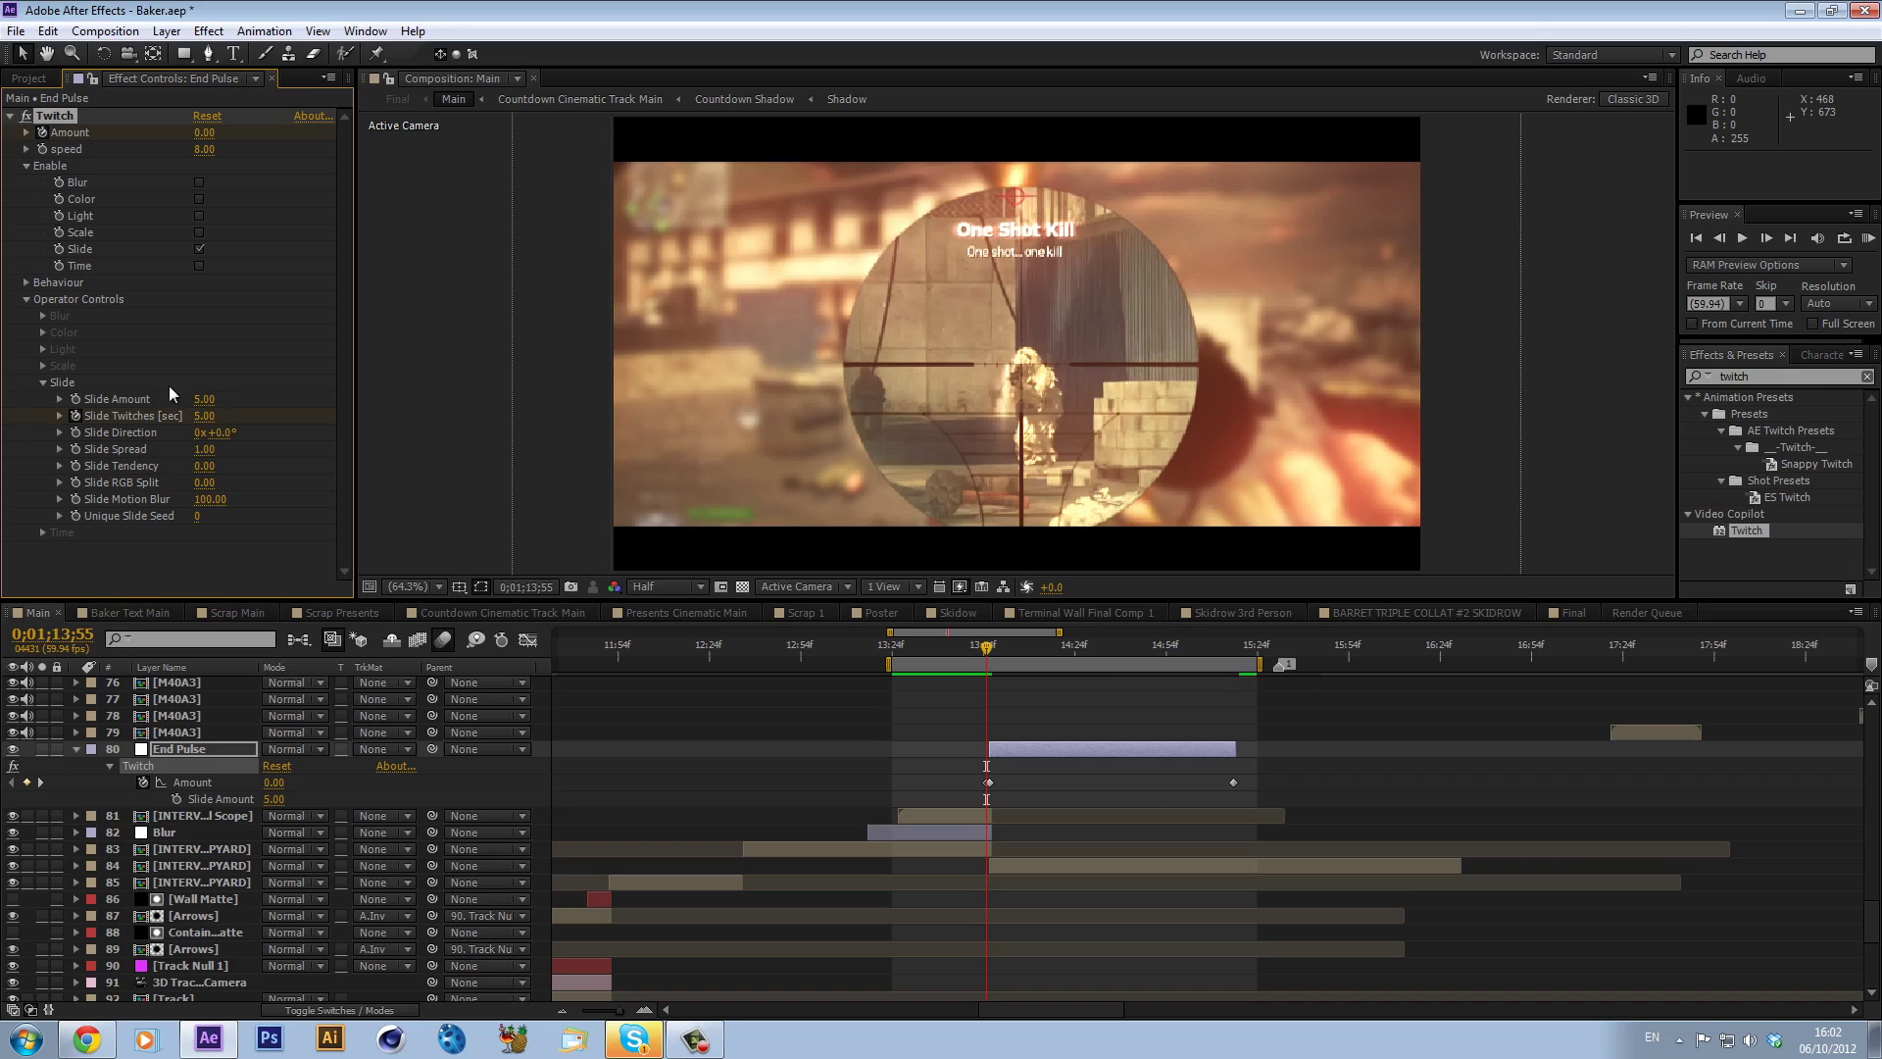
click(204, 416)
drag(213, 427, 253, 431)
click(1225, 649)
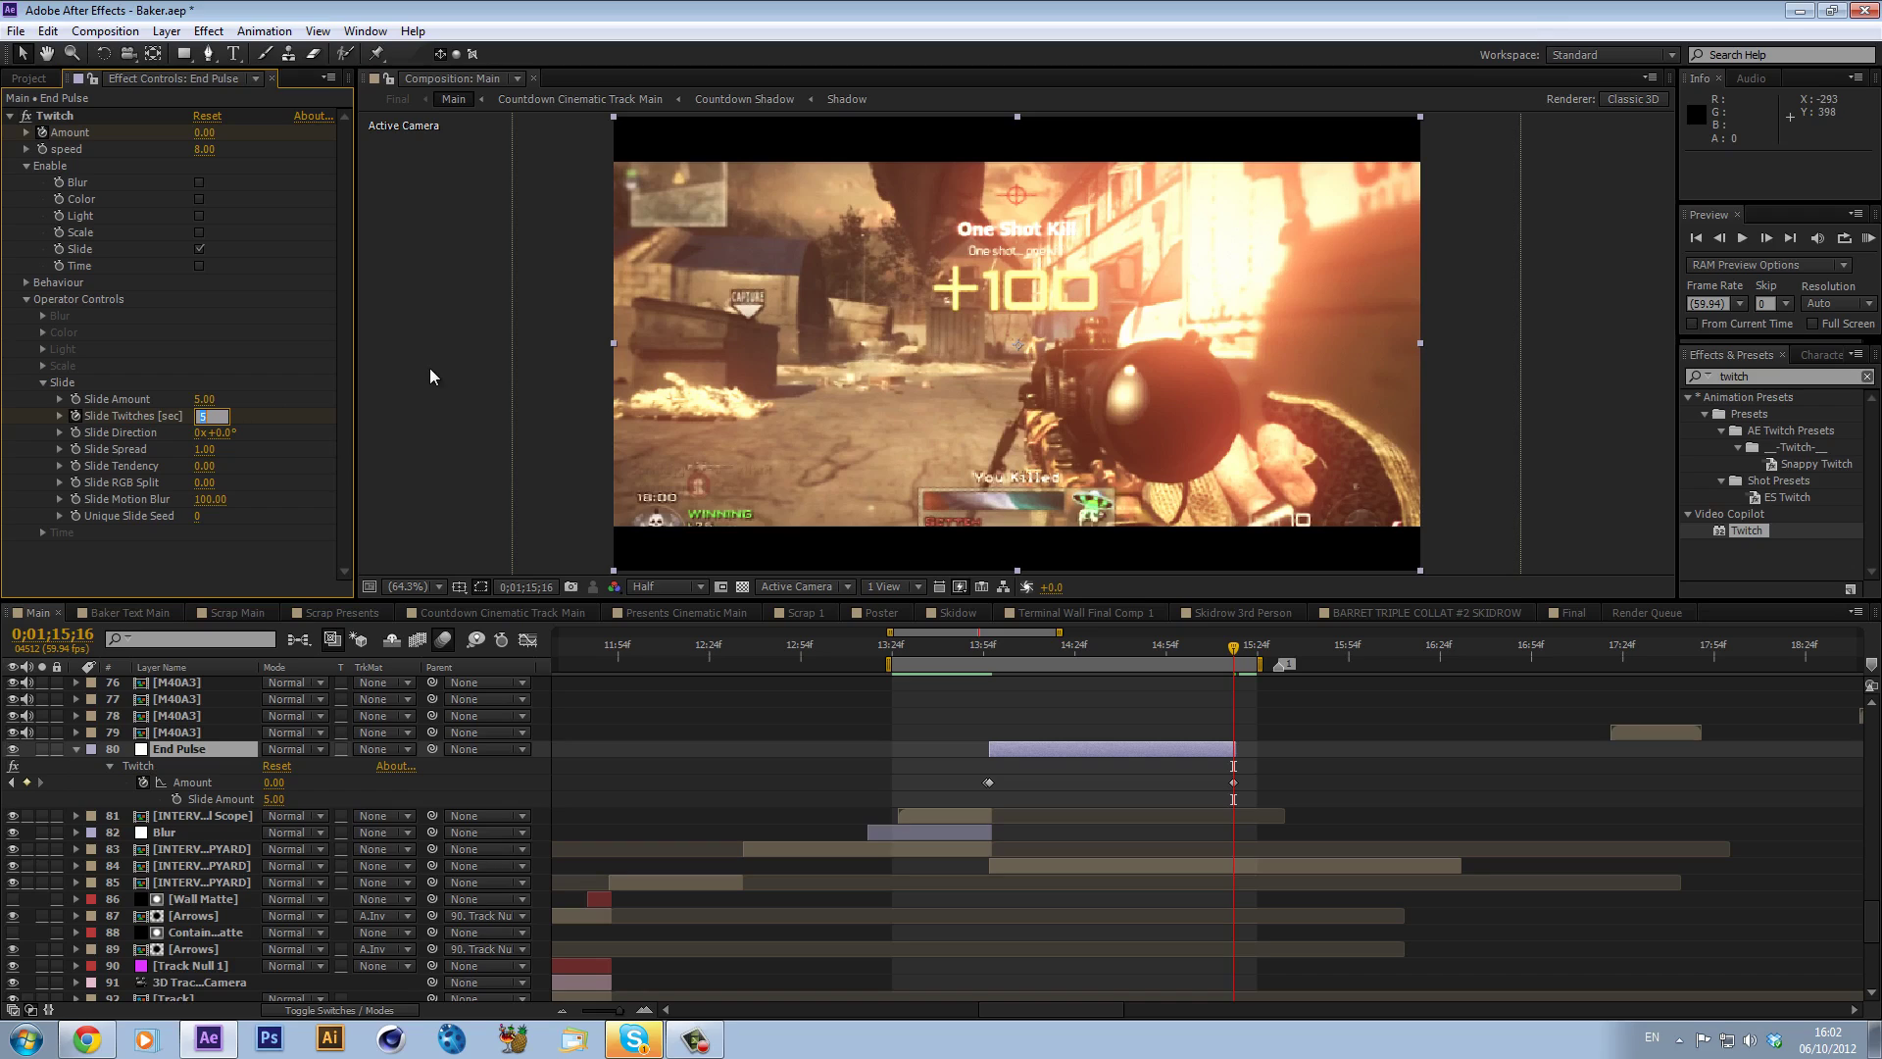
key(ctrl+z)
click(219, 372)
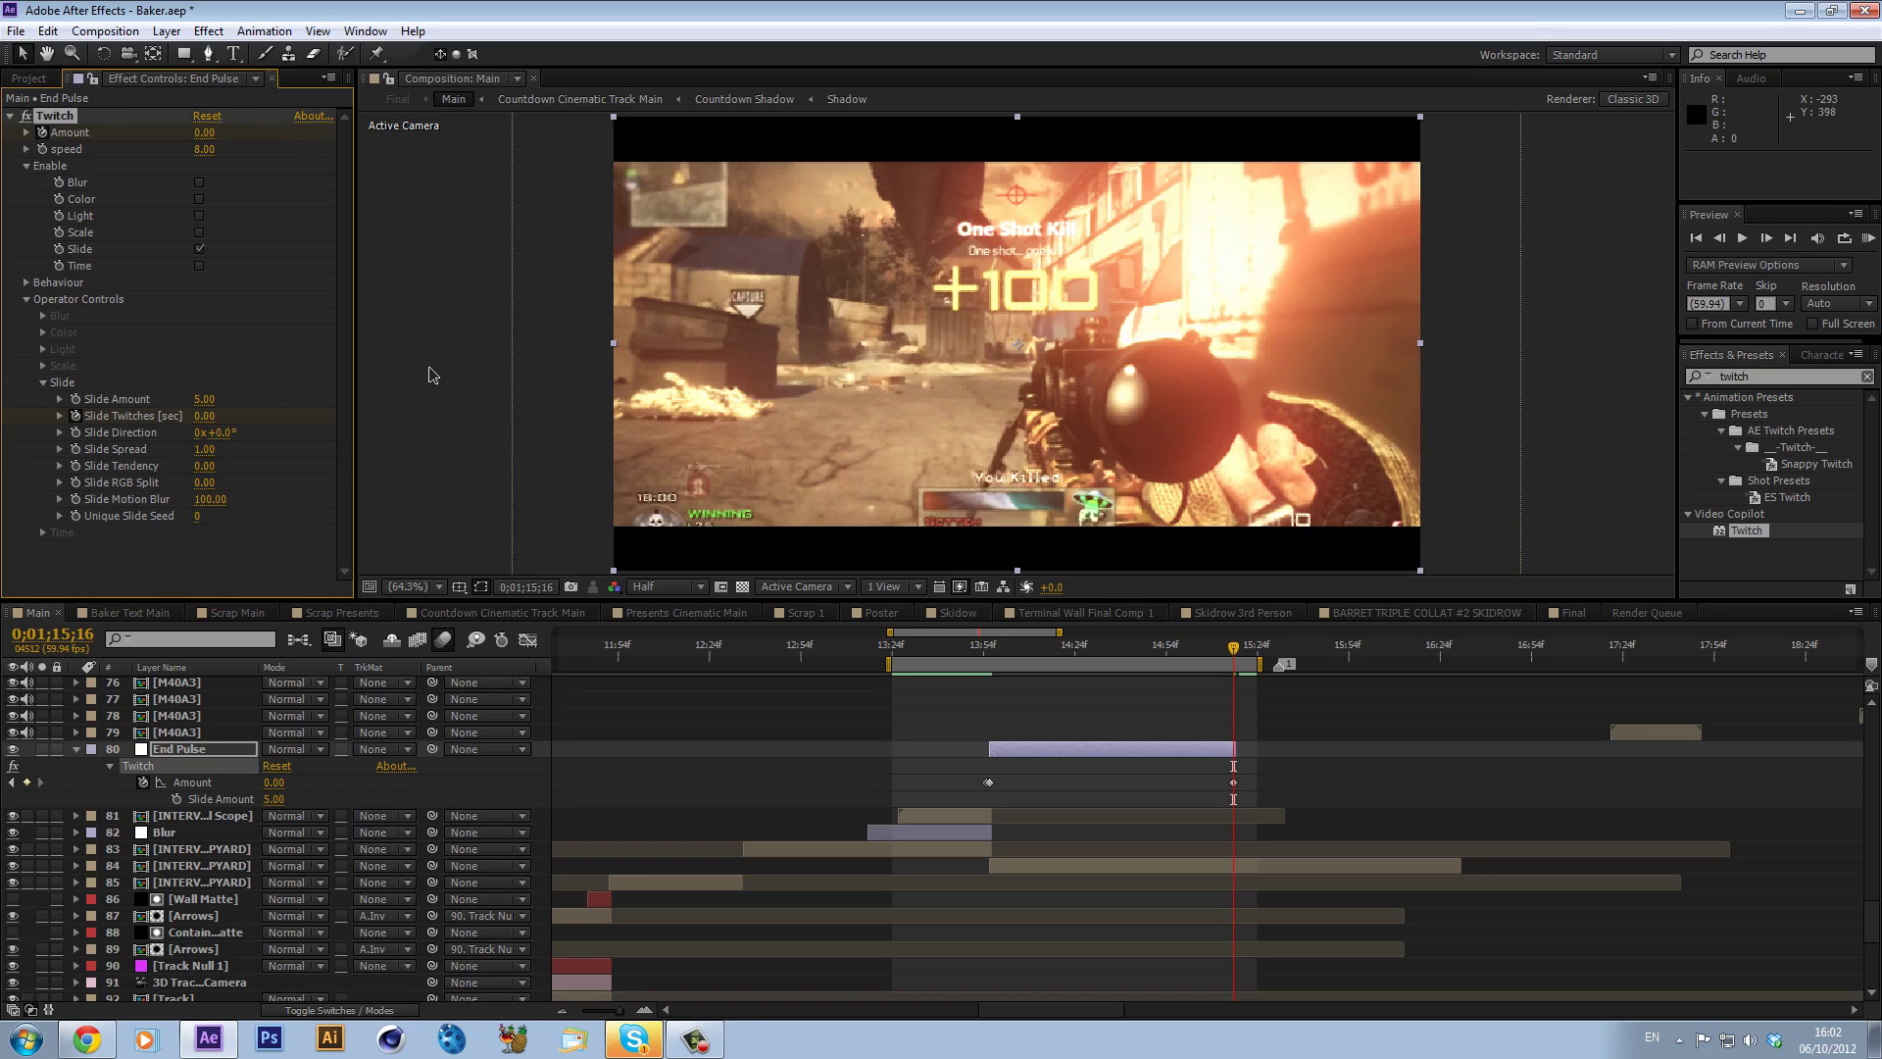
- Set Slide Direction to 180° and scrub back through the pulse
click(219, 438)
text(180)
key(Return)
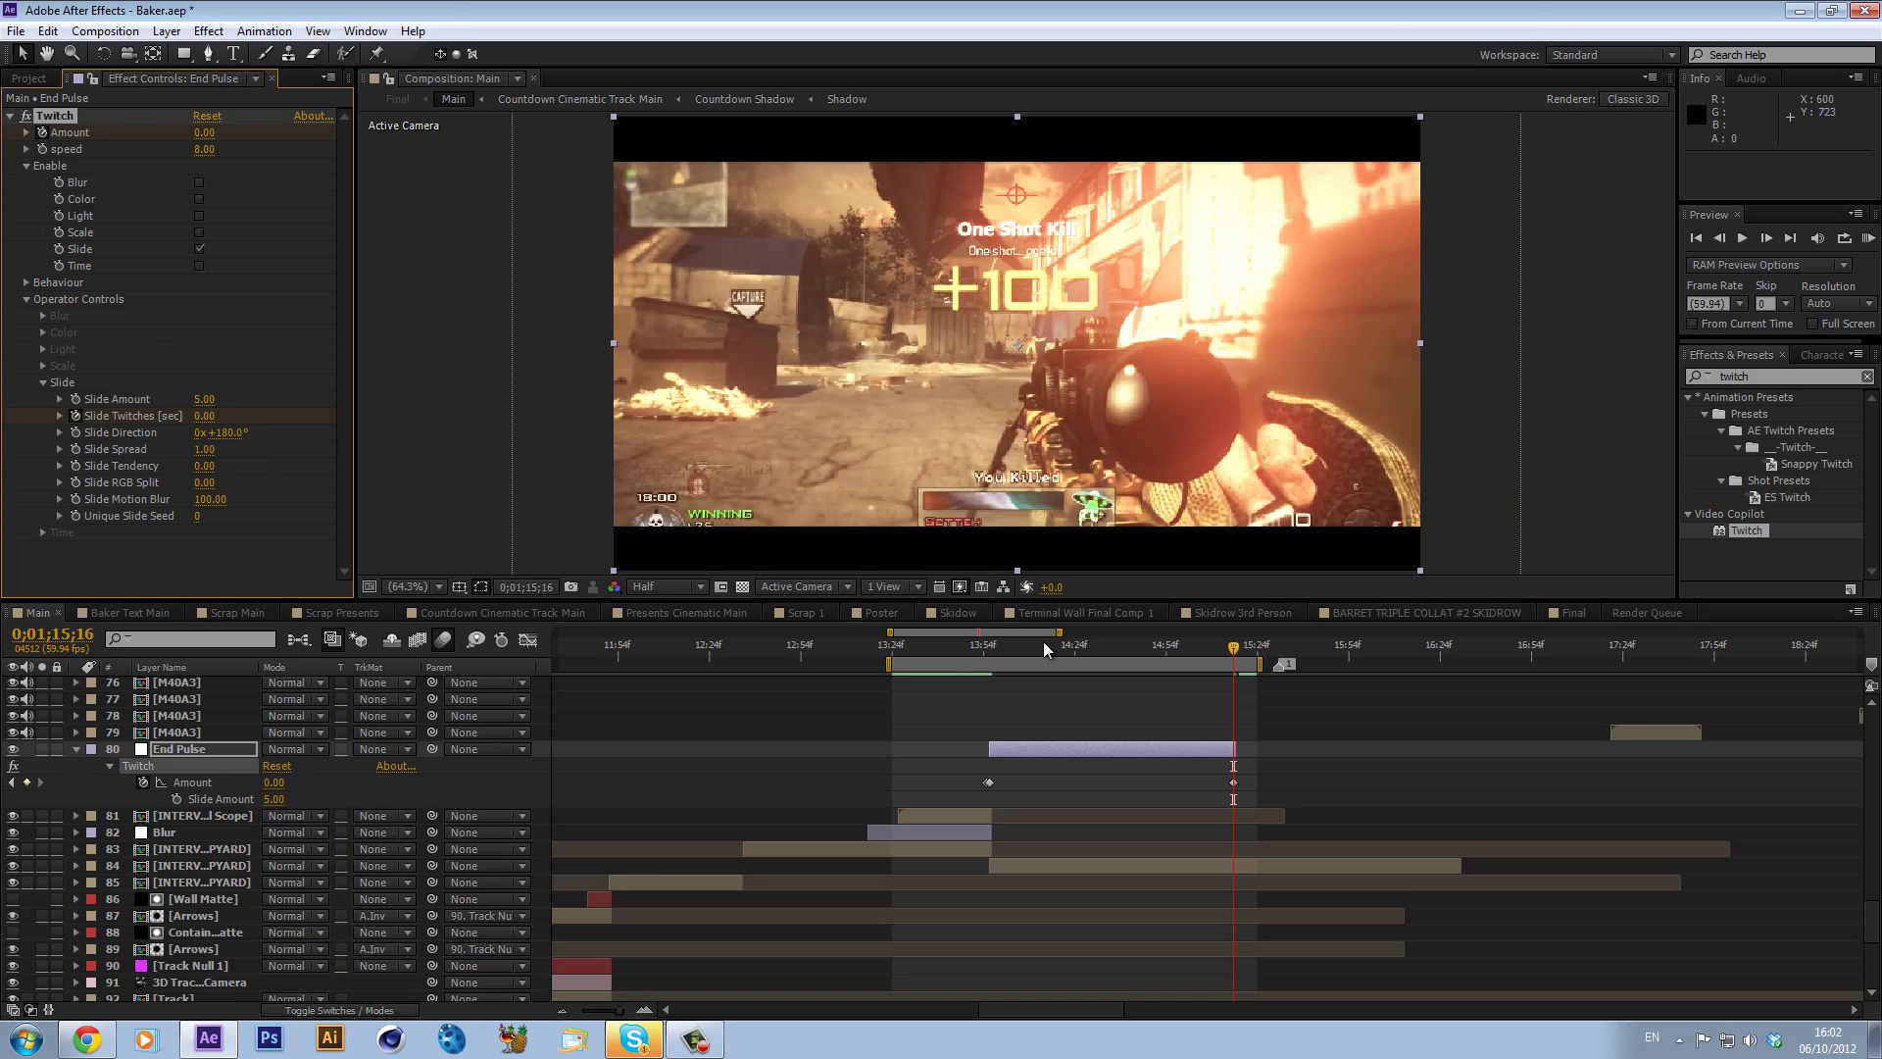
drag(1043, 641, 1008, 675)
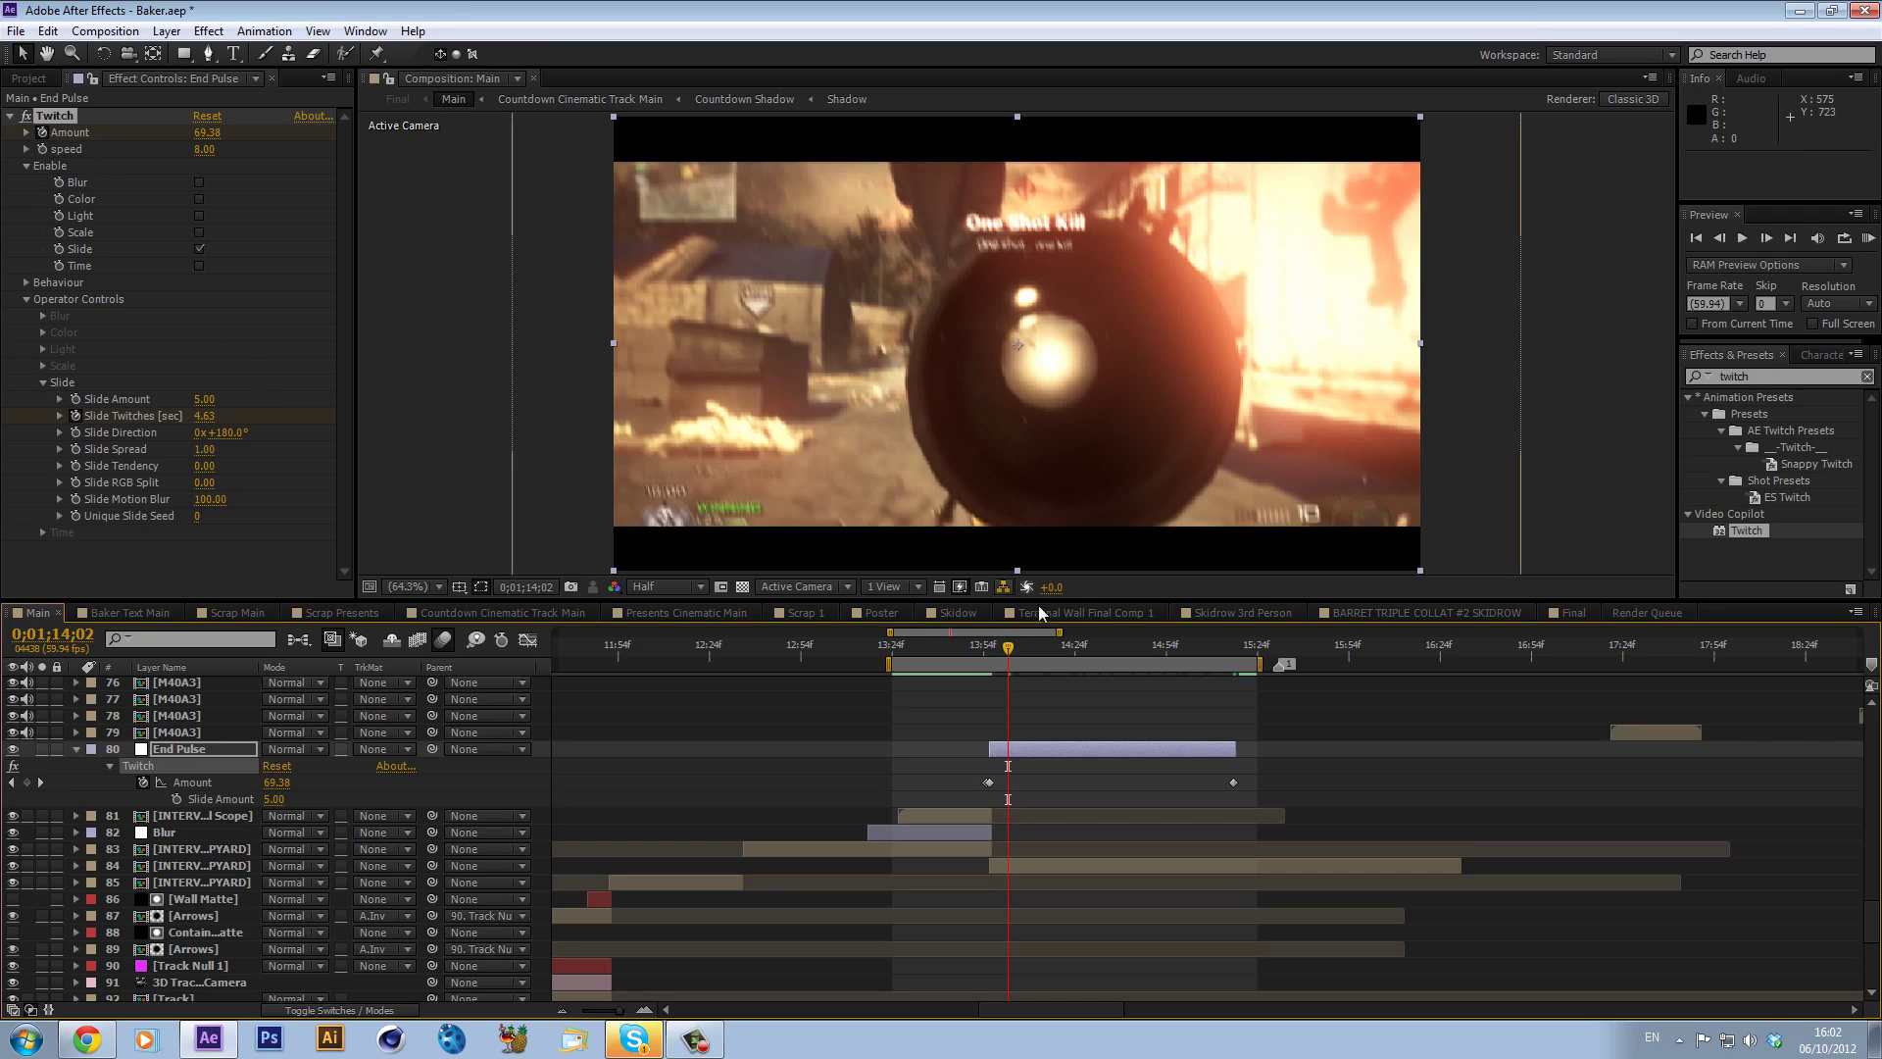
- Review the slide, then set Slide Amount to 0 one frame before 0;01;13;56
drag(1008, 655, 950, 663)
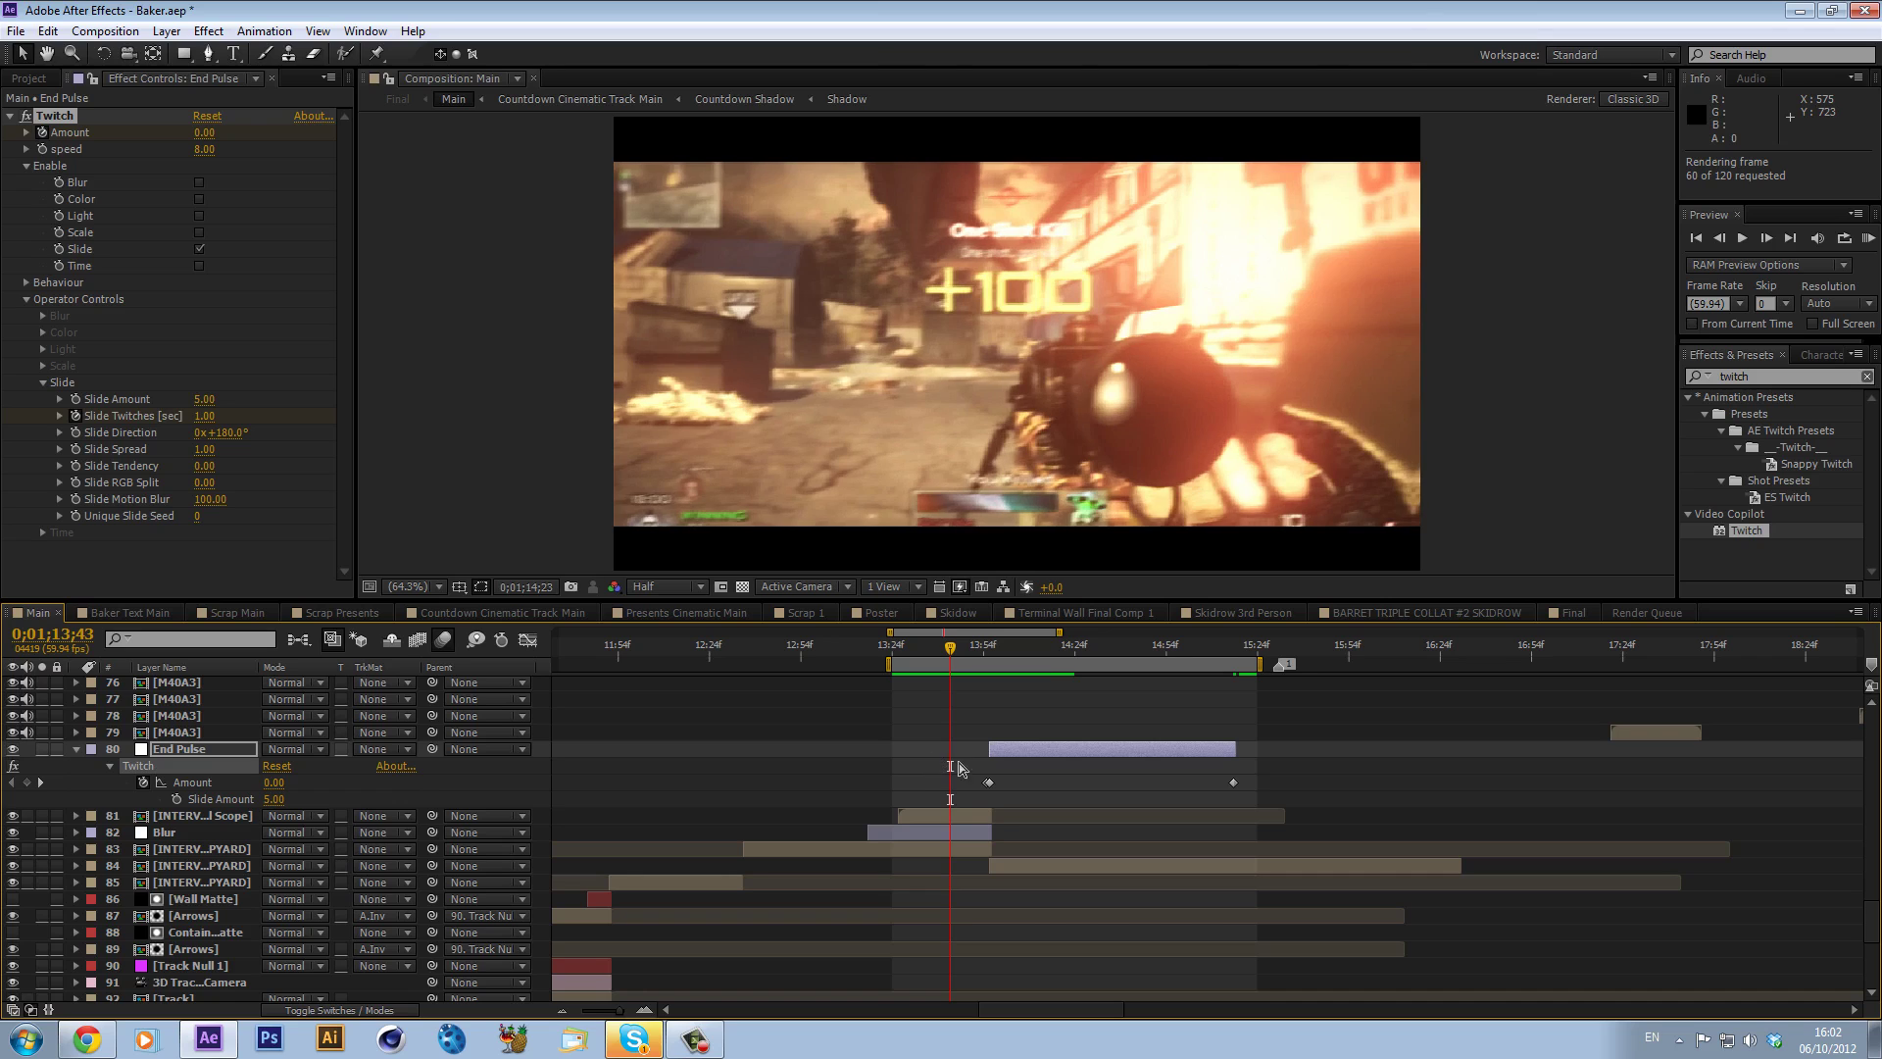
click(1033, 738)
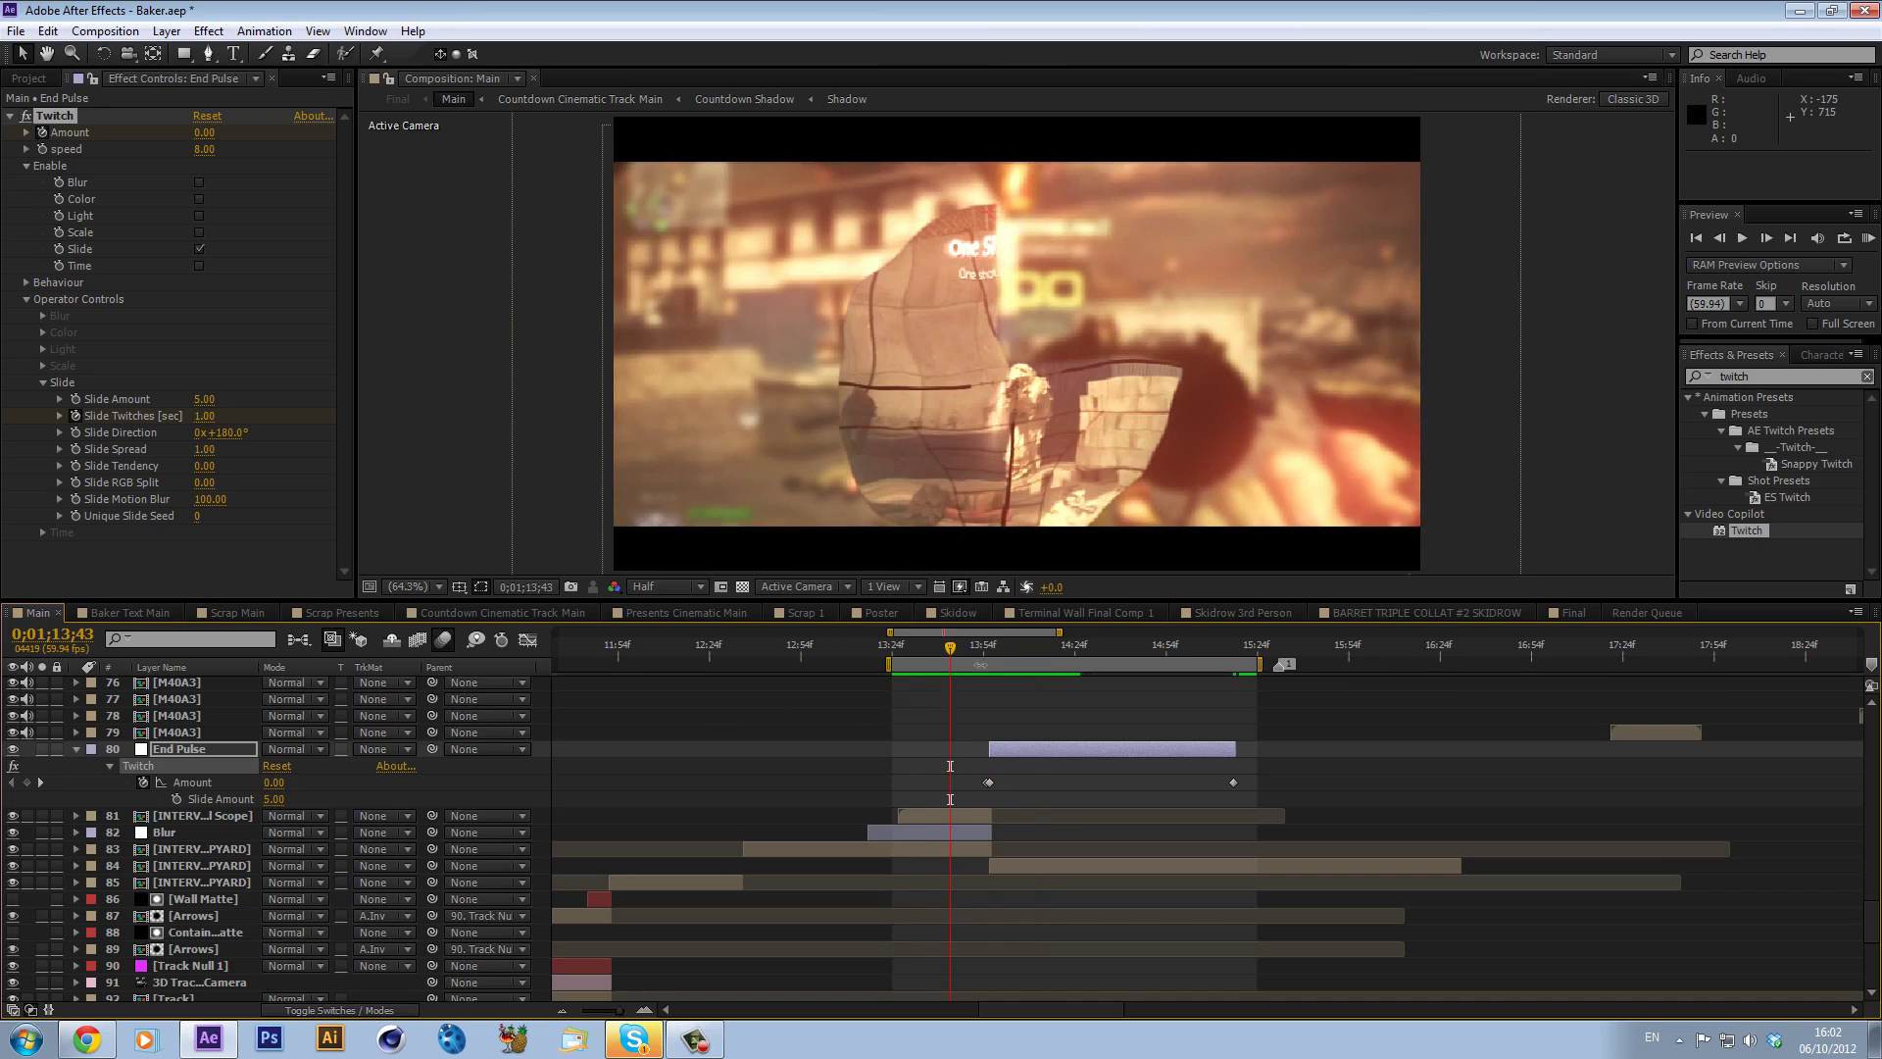
click(988, 647)
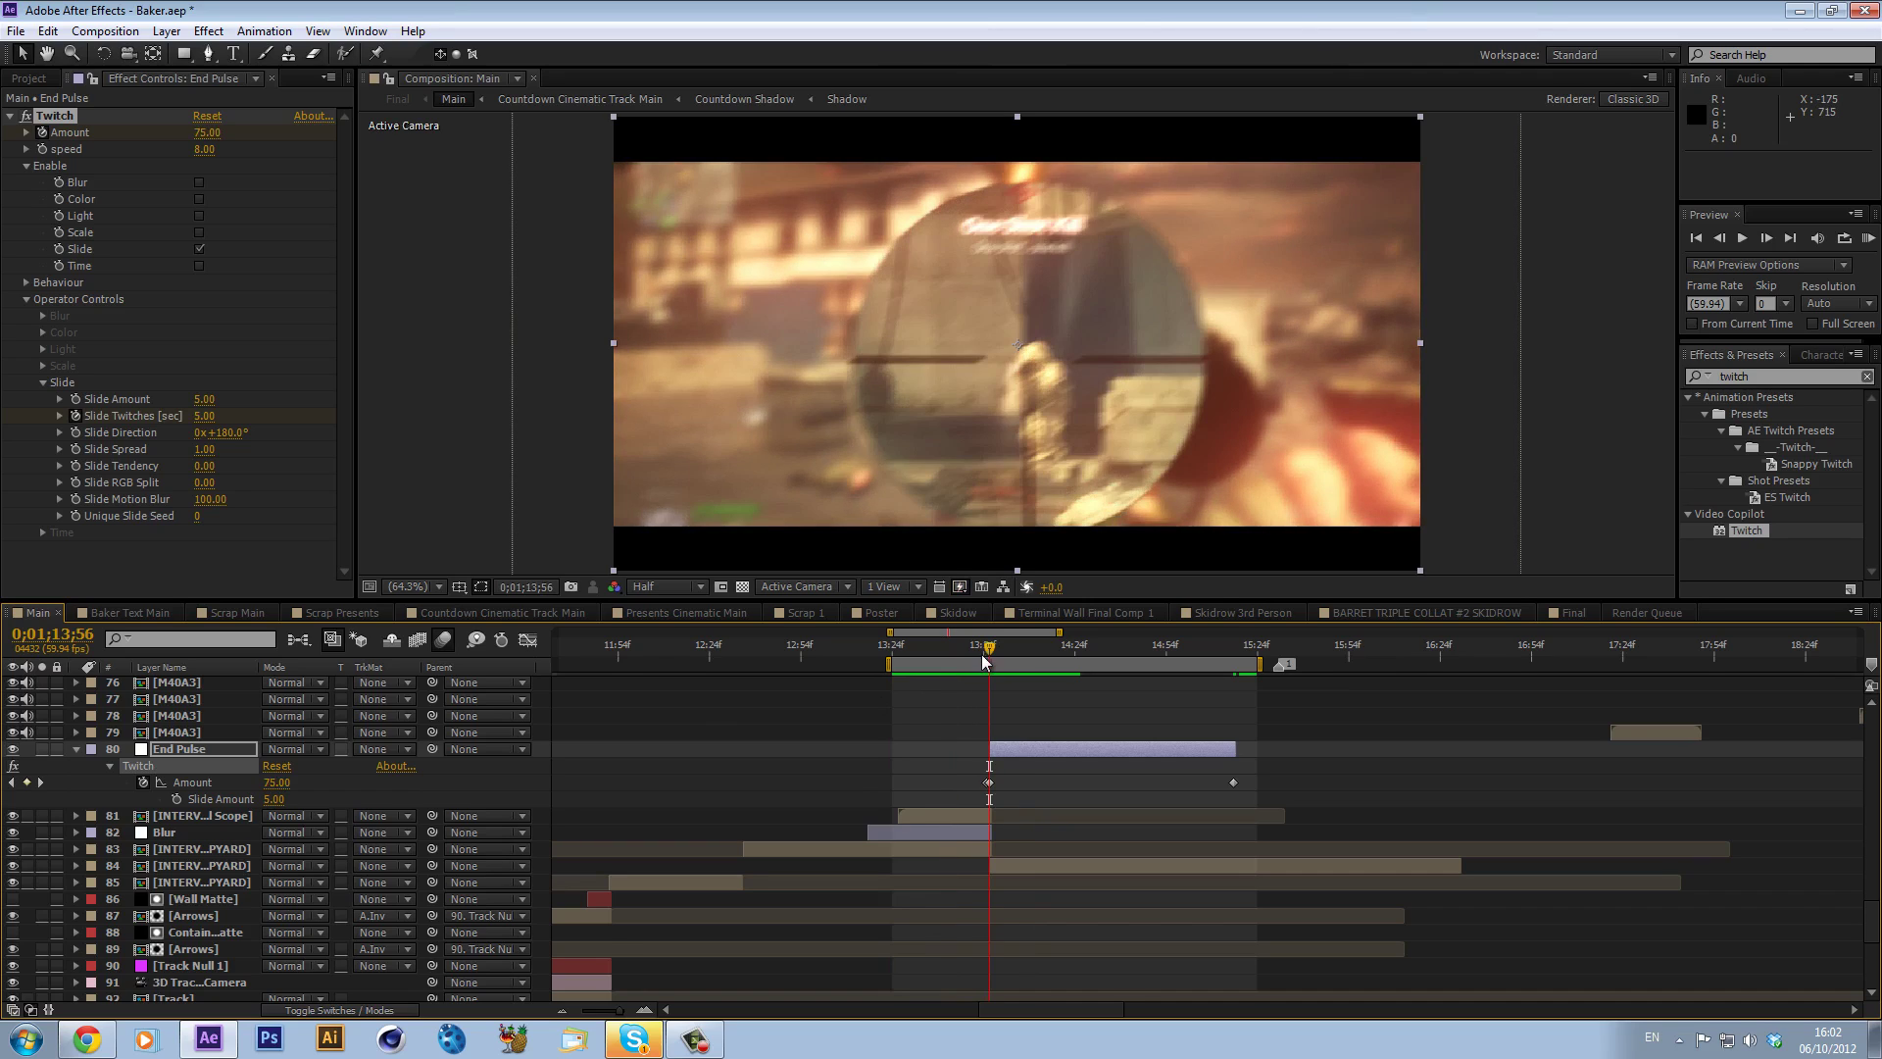
key(u)
key(u)
click(78, 410)
key(Page_Up)
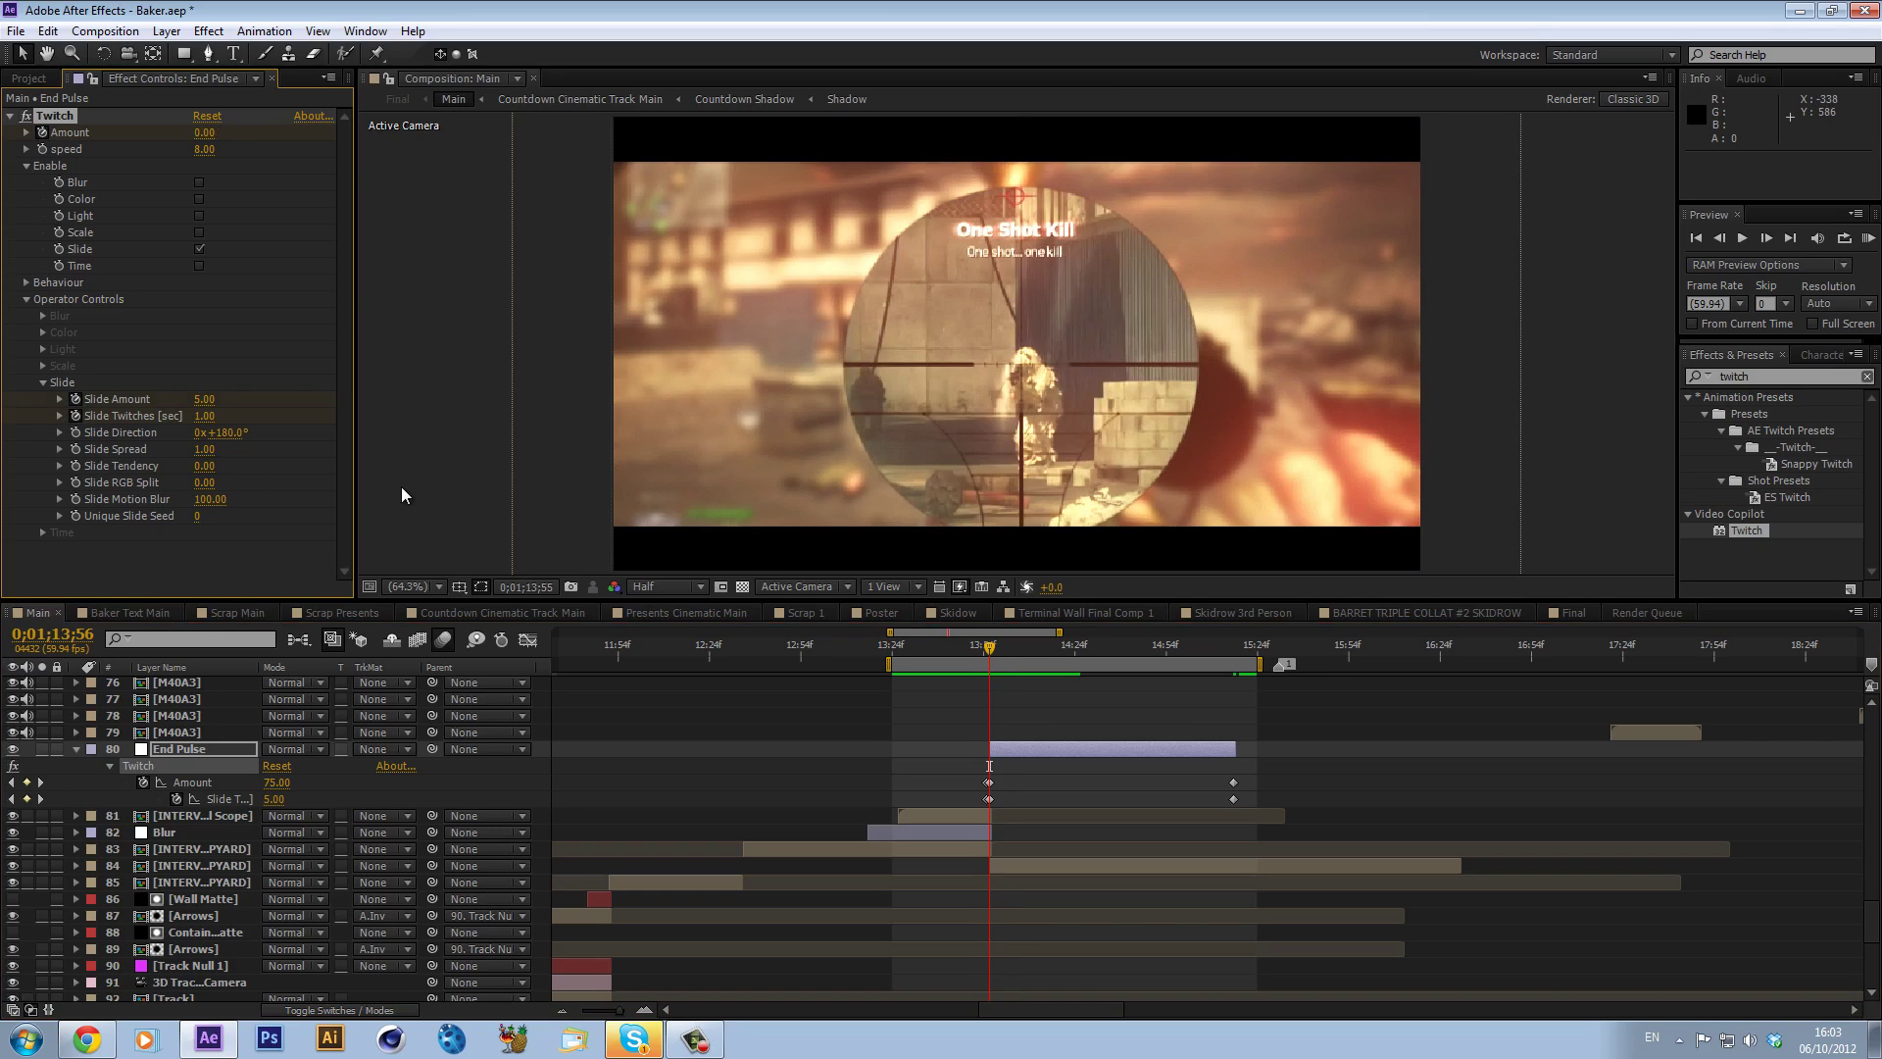
click(201, 399)
text(0)
key(Return)
- Set Slide Amount to 0 at the pulse-end keyframe, 0;01;15;16
key(k)
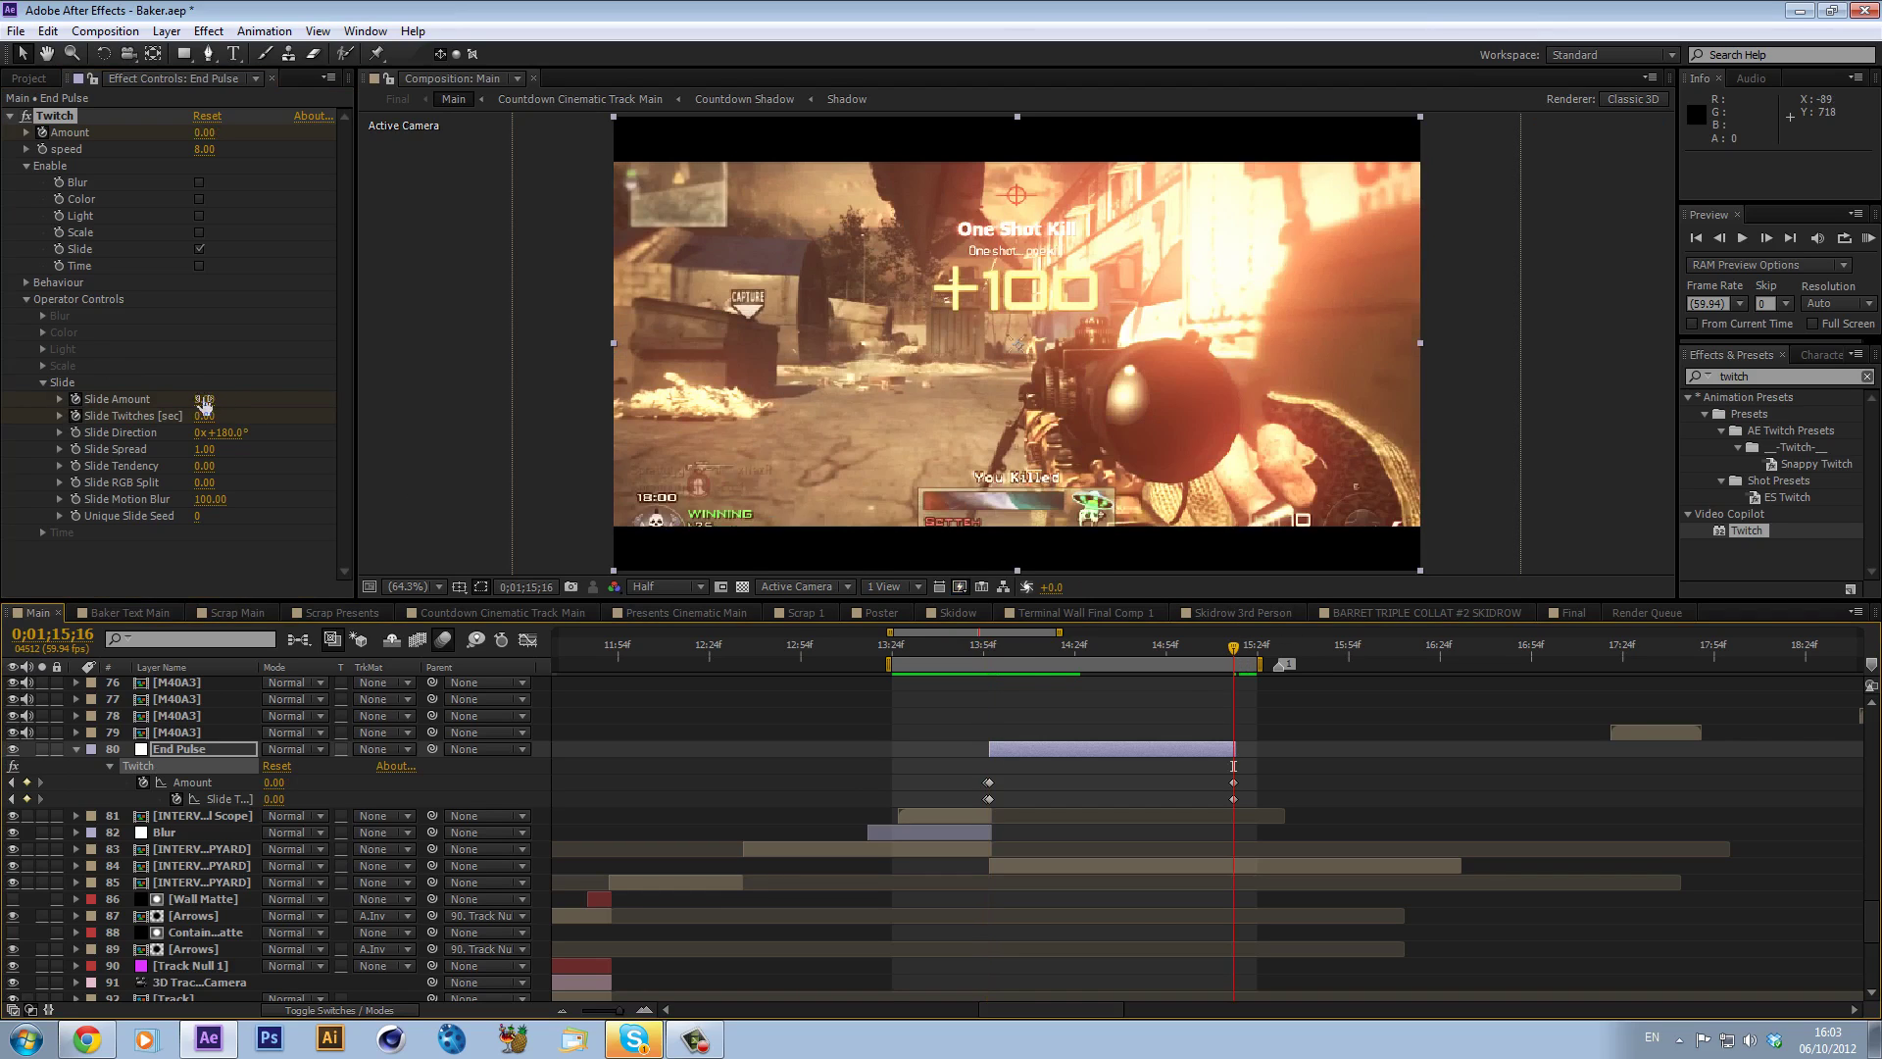
click(203, 399)
text(0)
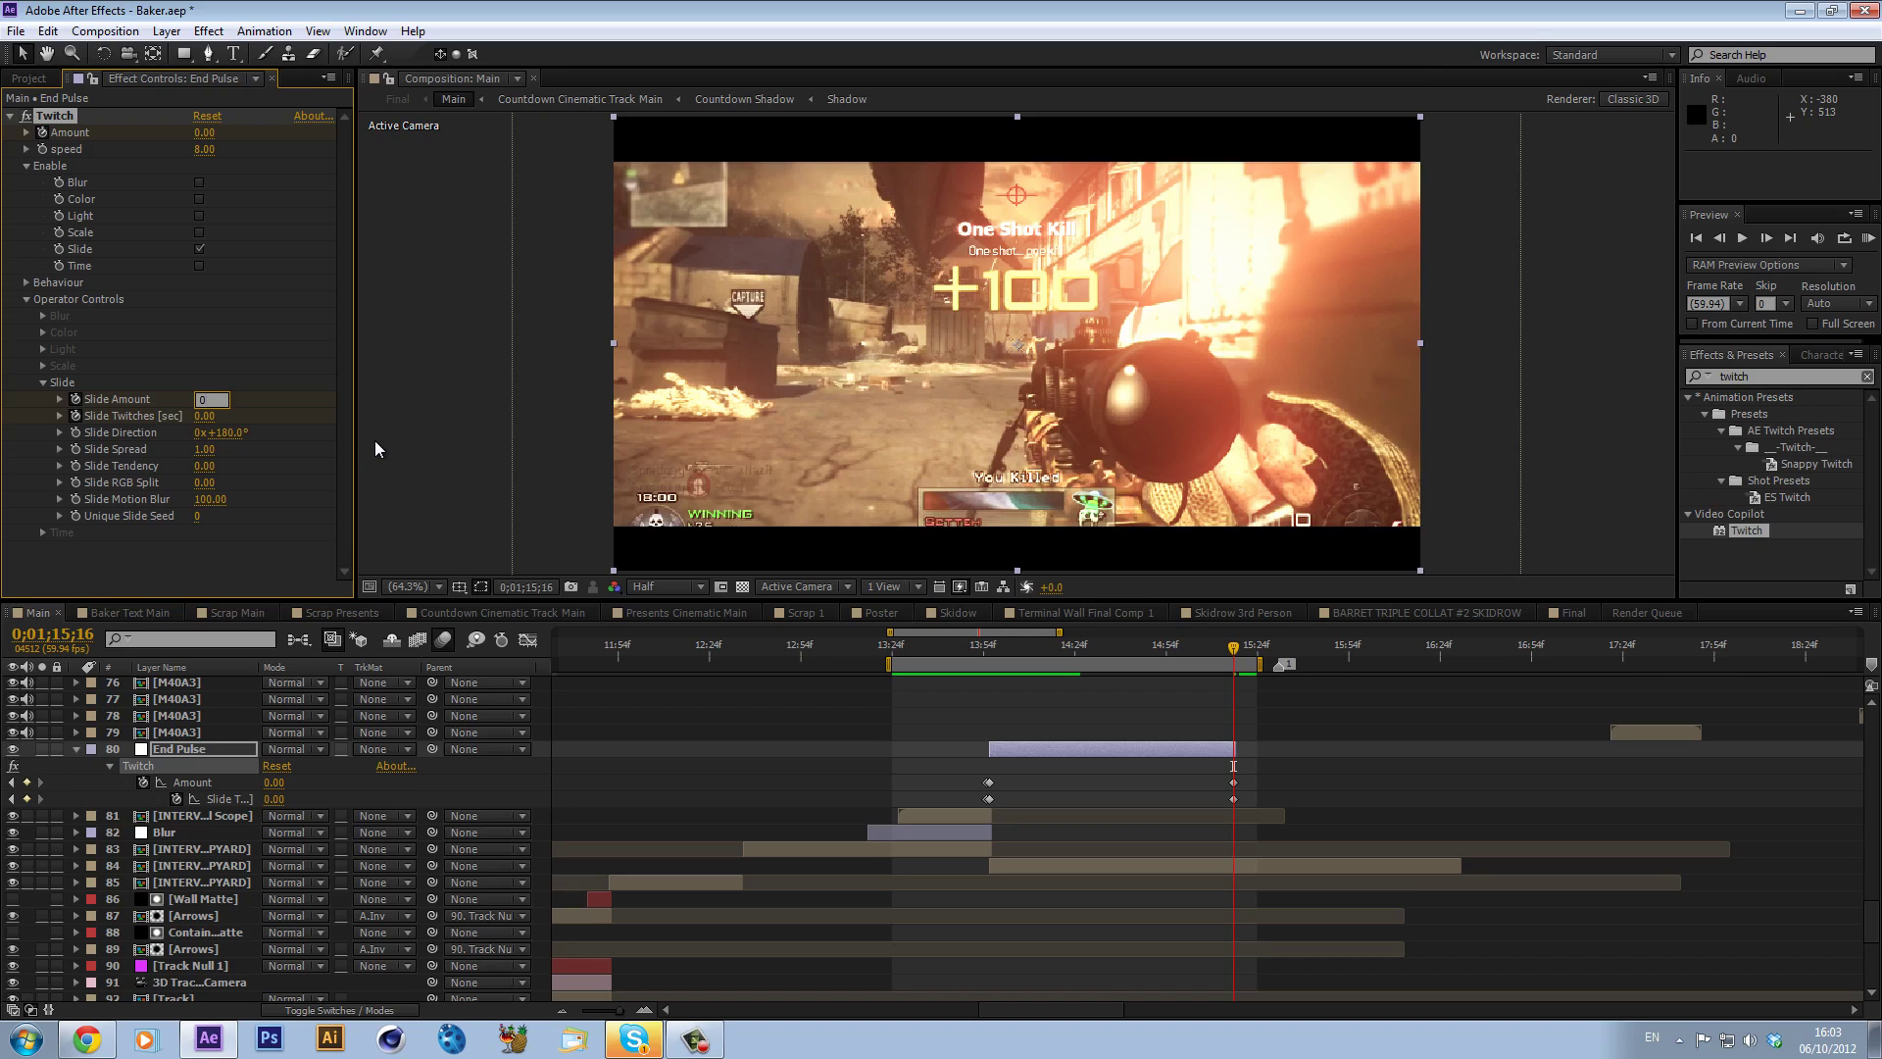
key(Return)
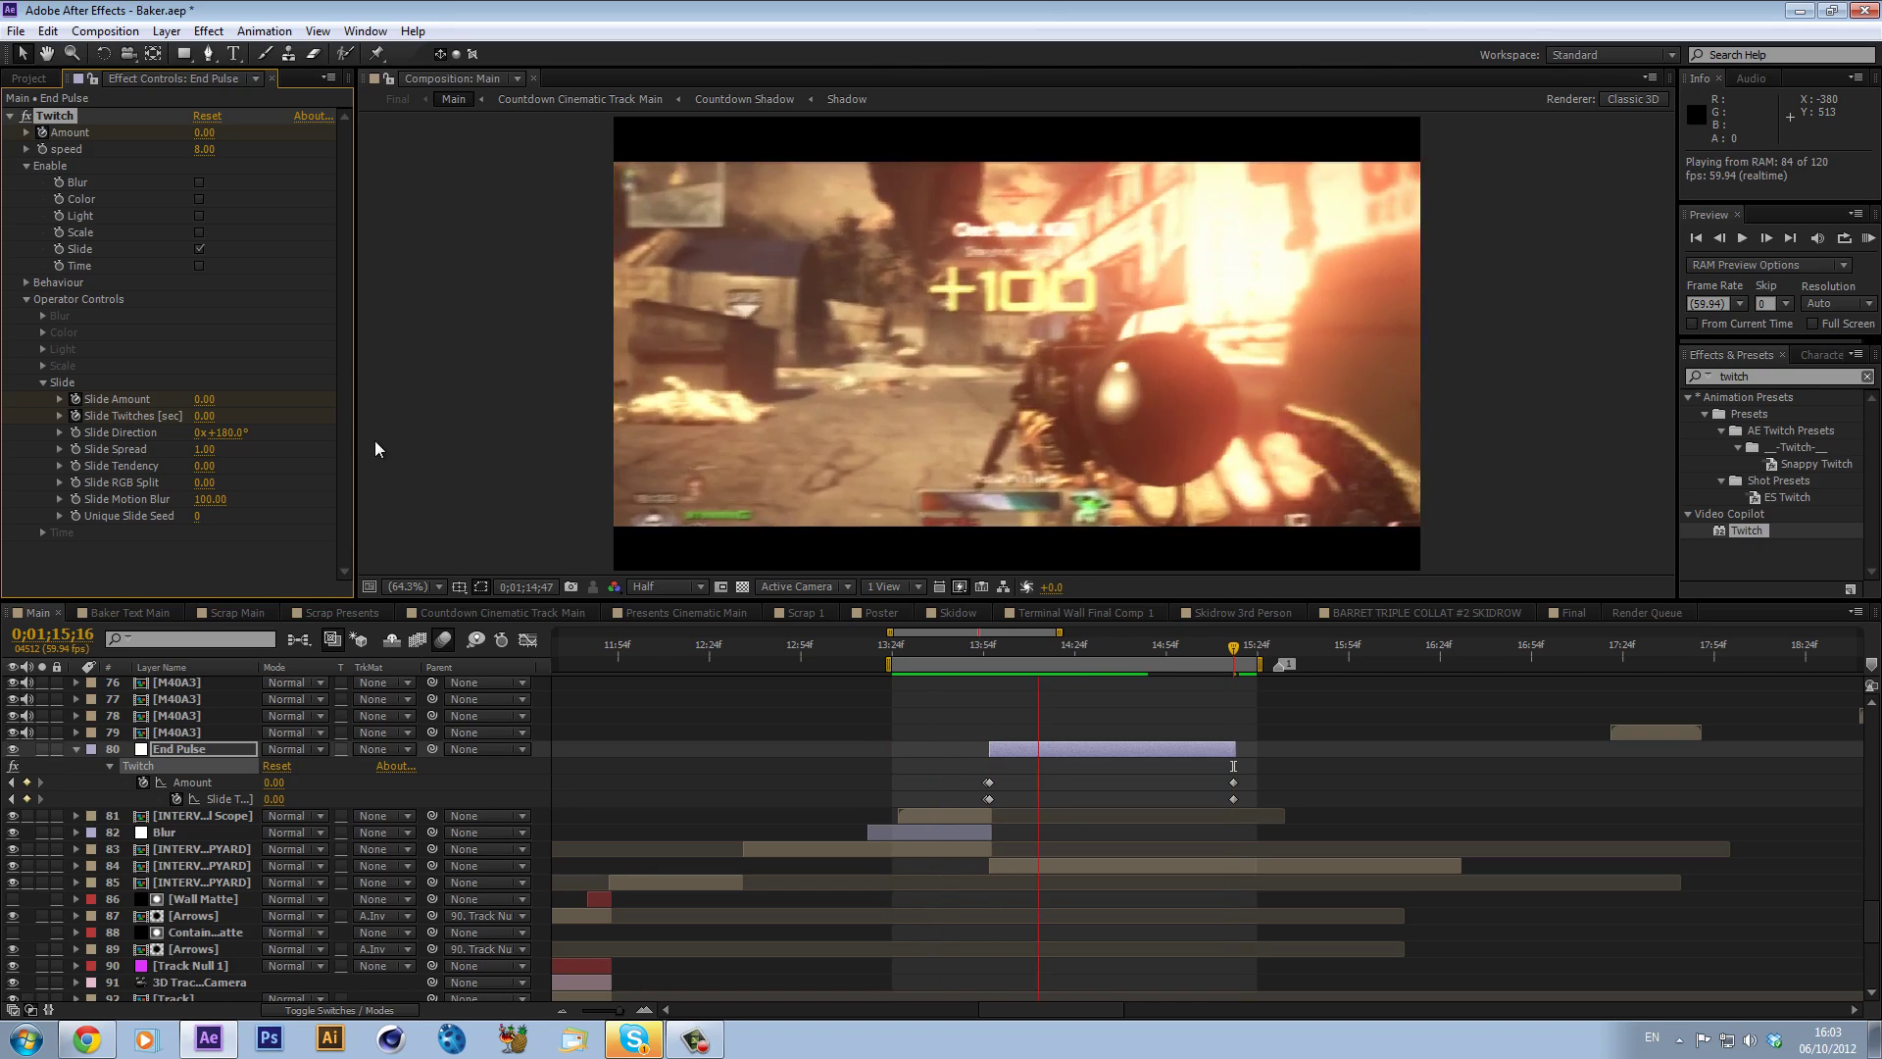
- Add CC Light Burst 2.5 to End Pulse and set its intensity to 0
key(space)
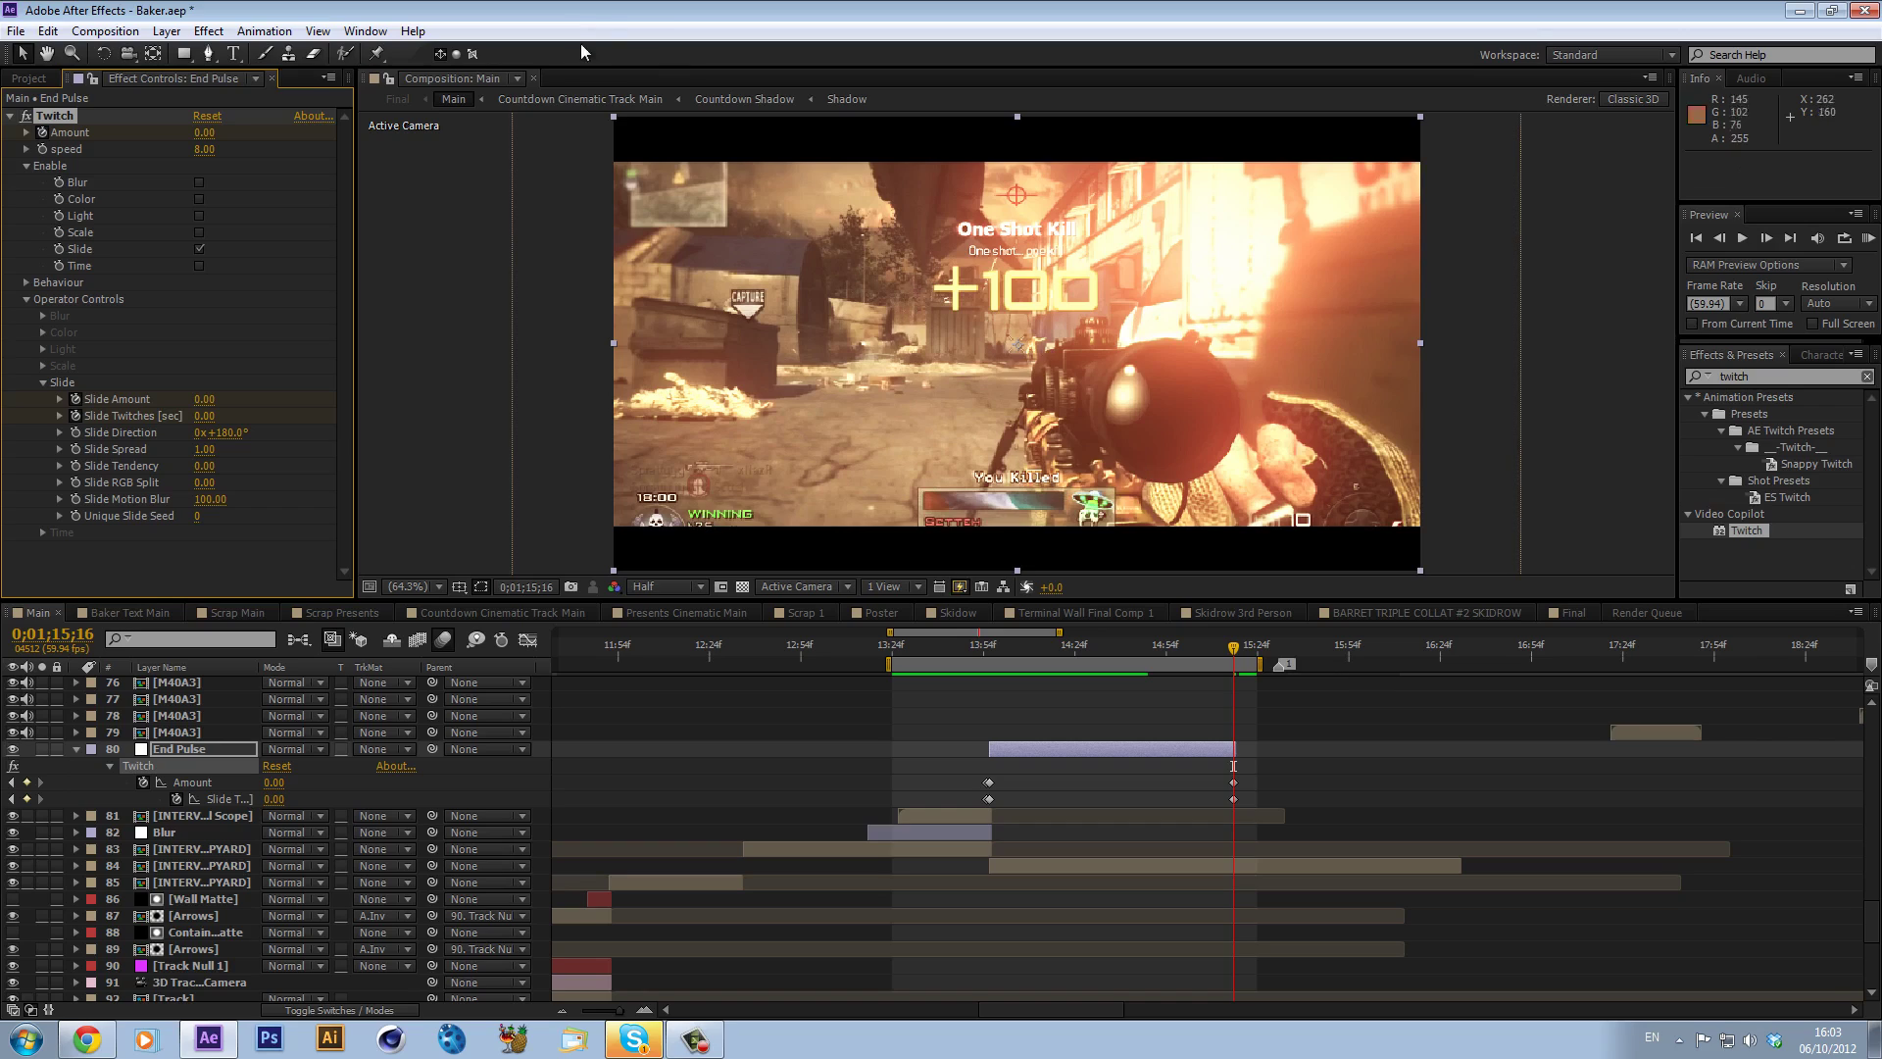
click(1786, 380)
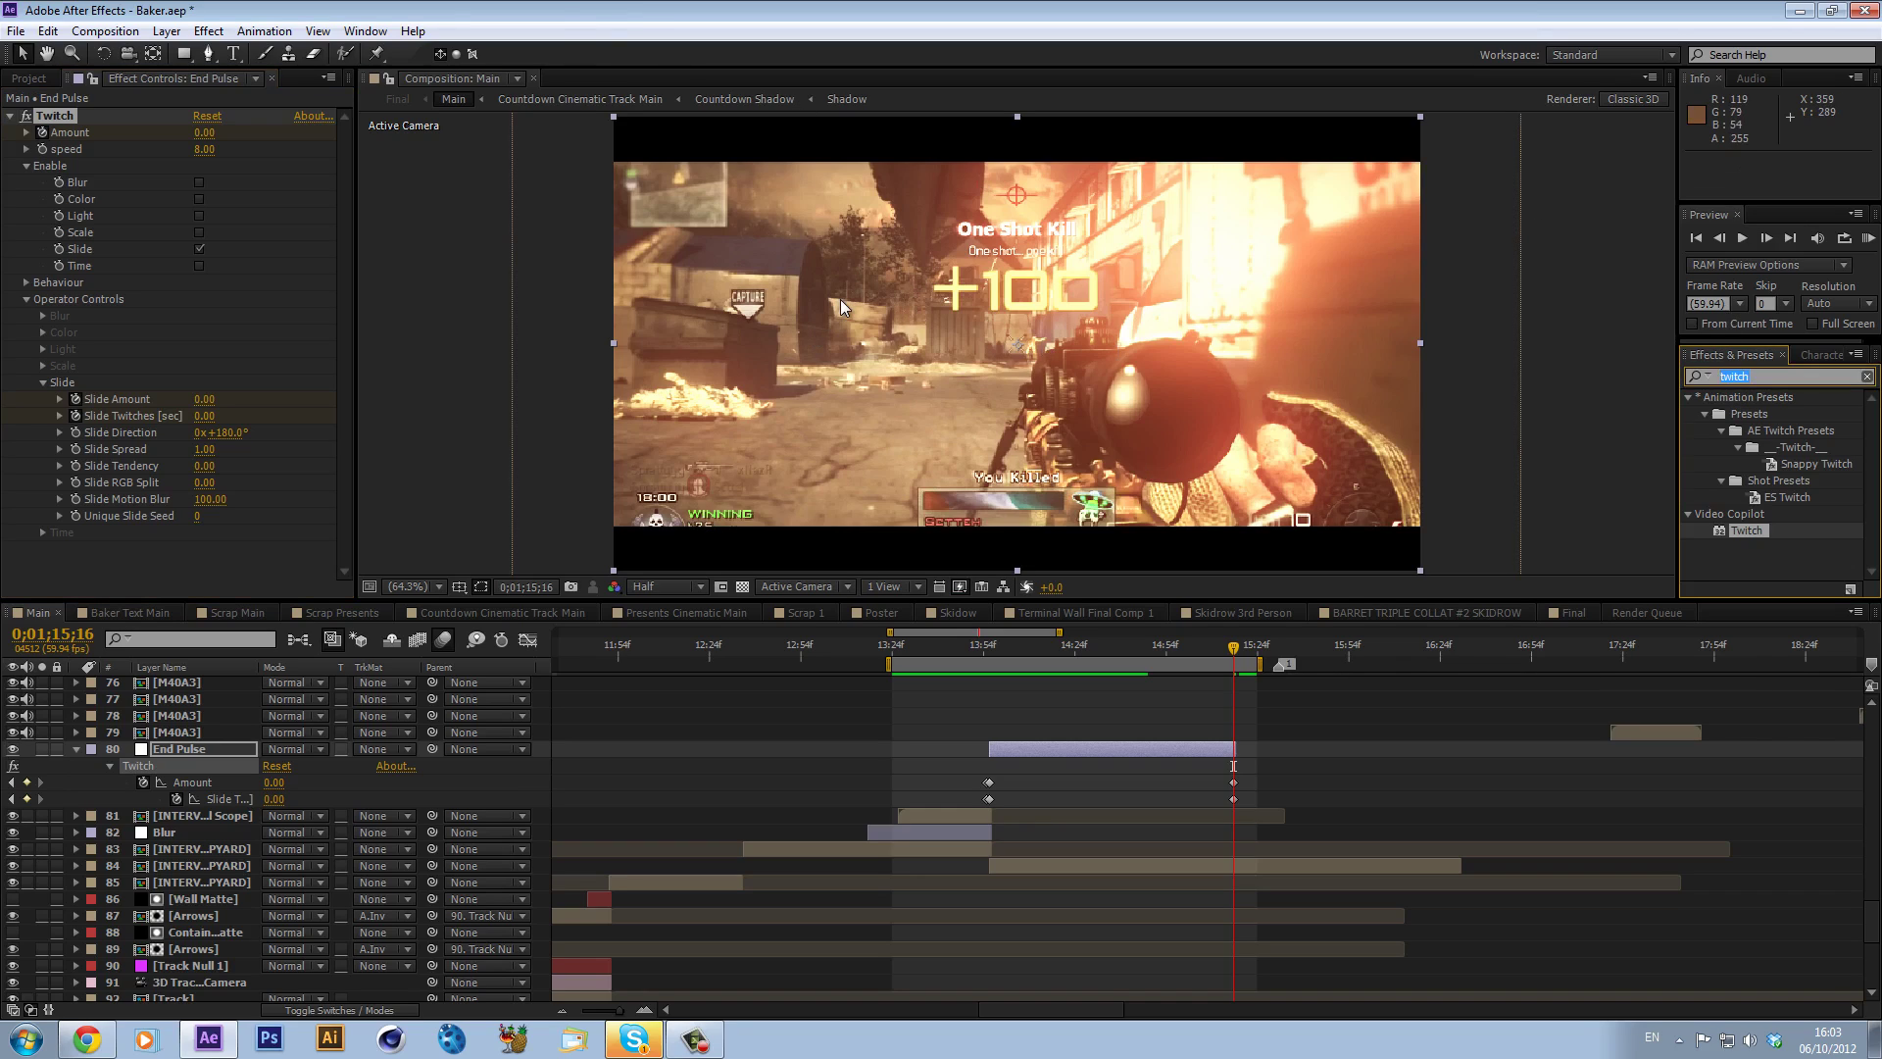
text(light)
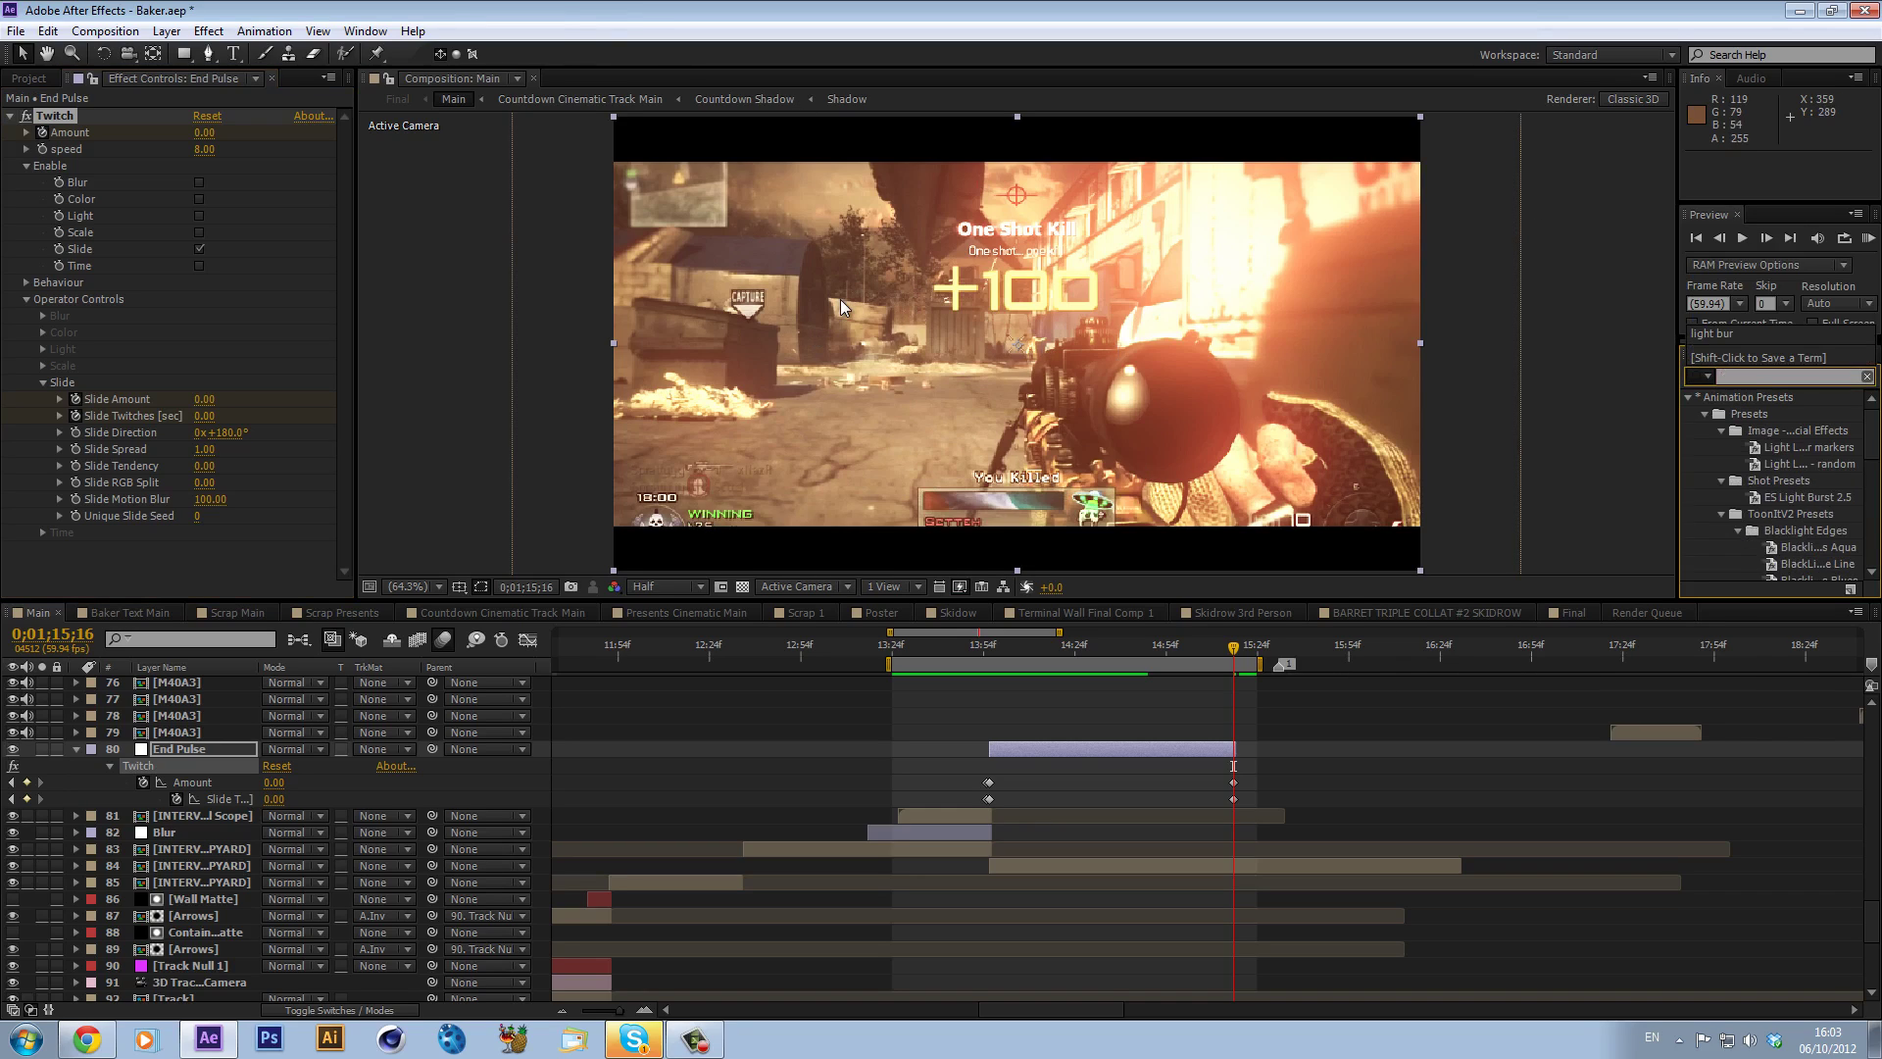
text( bur)
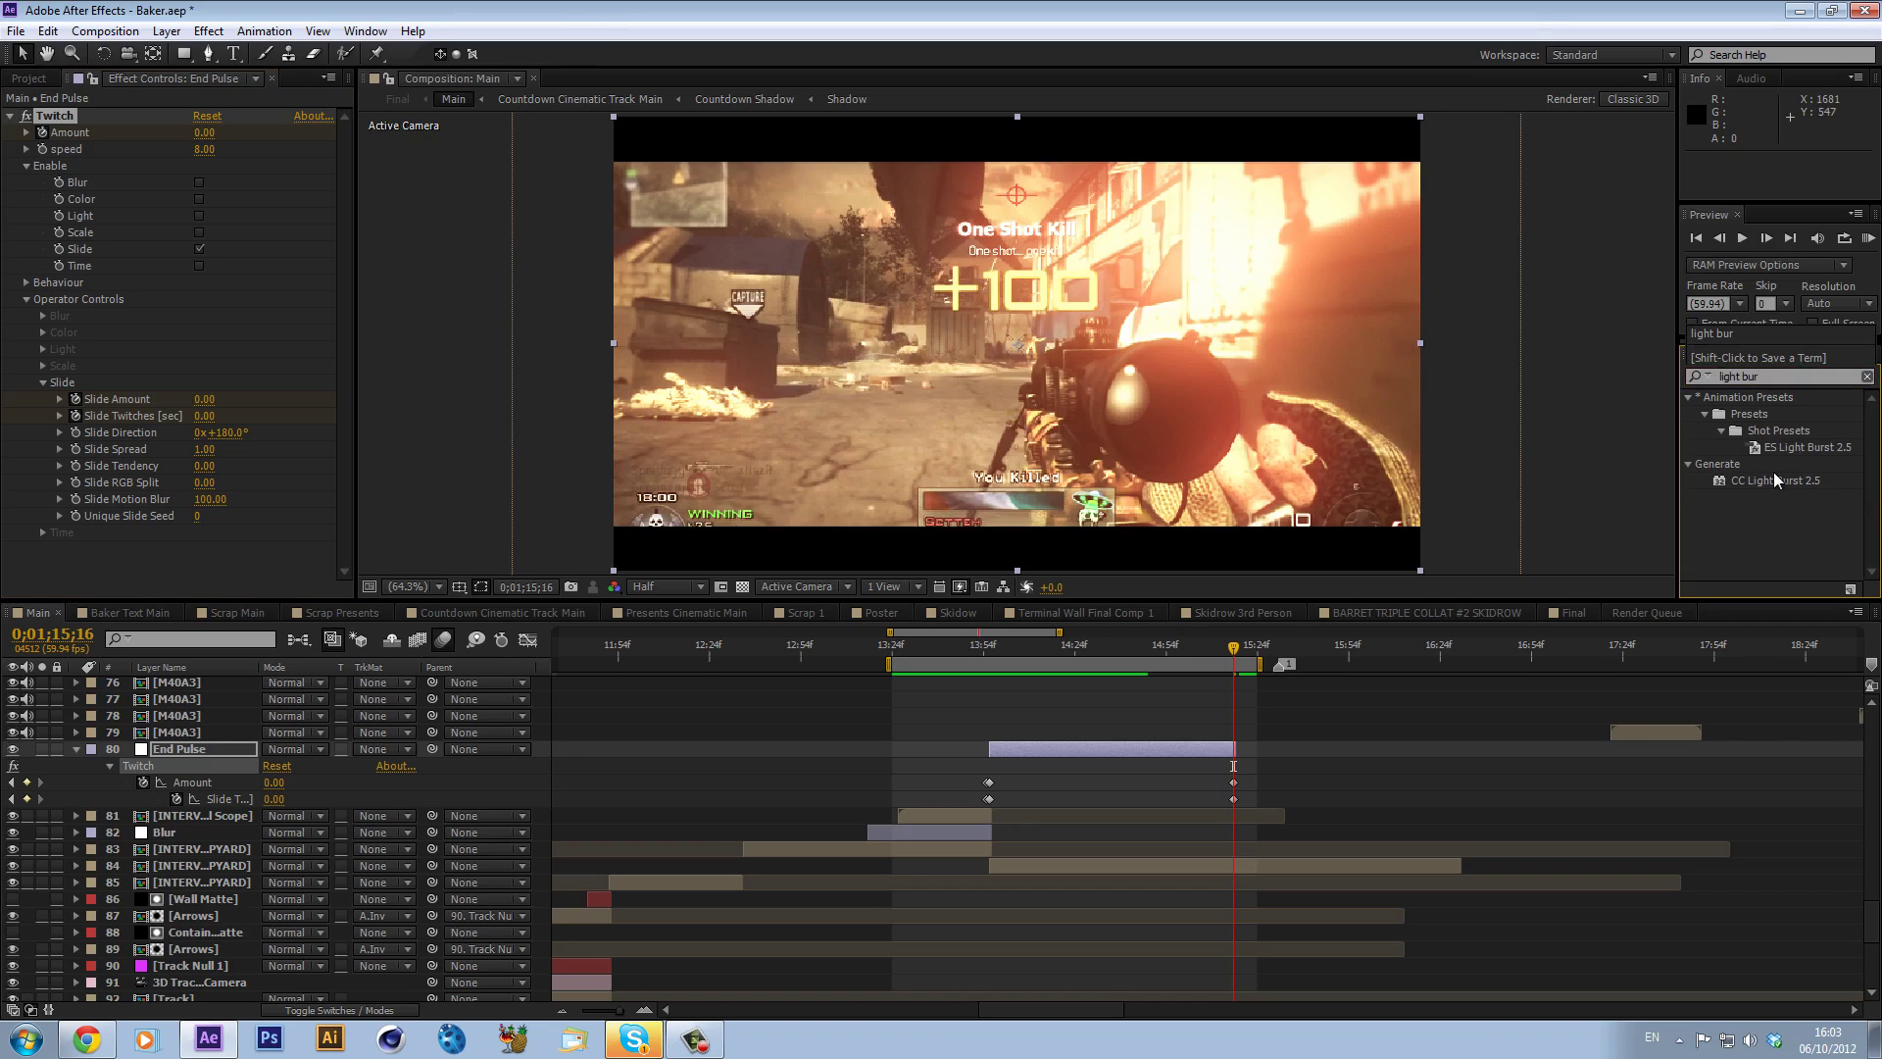
drag(1775, 480, 62, 571)
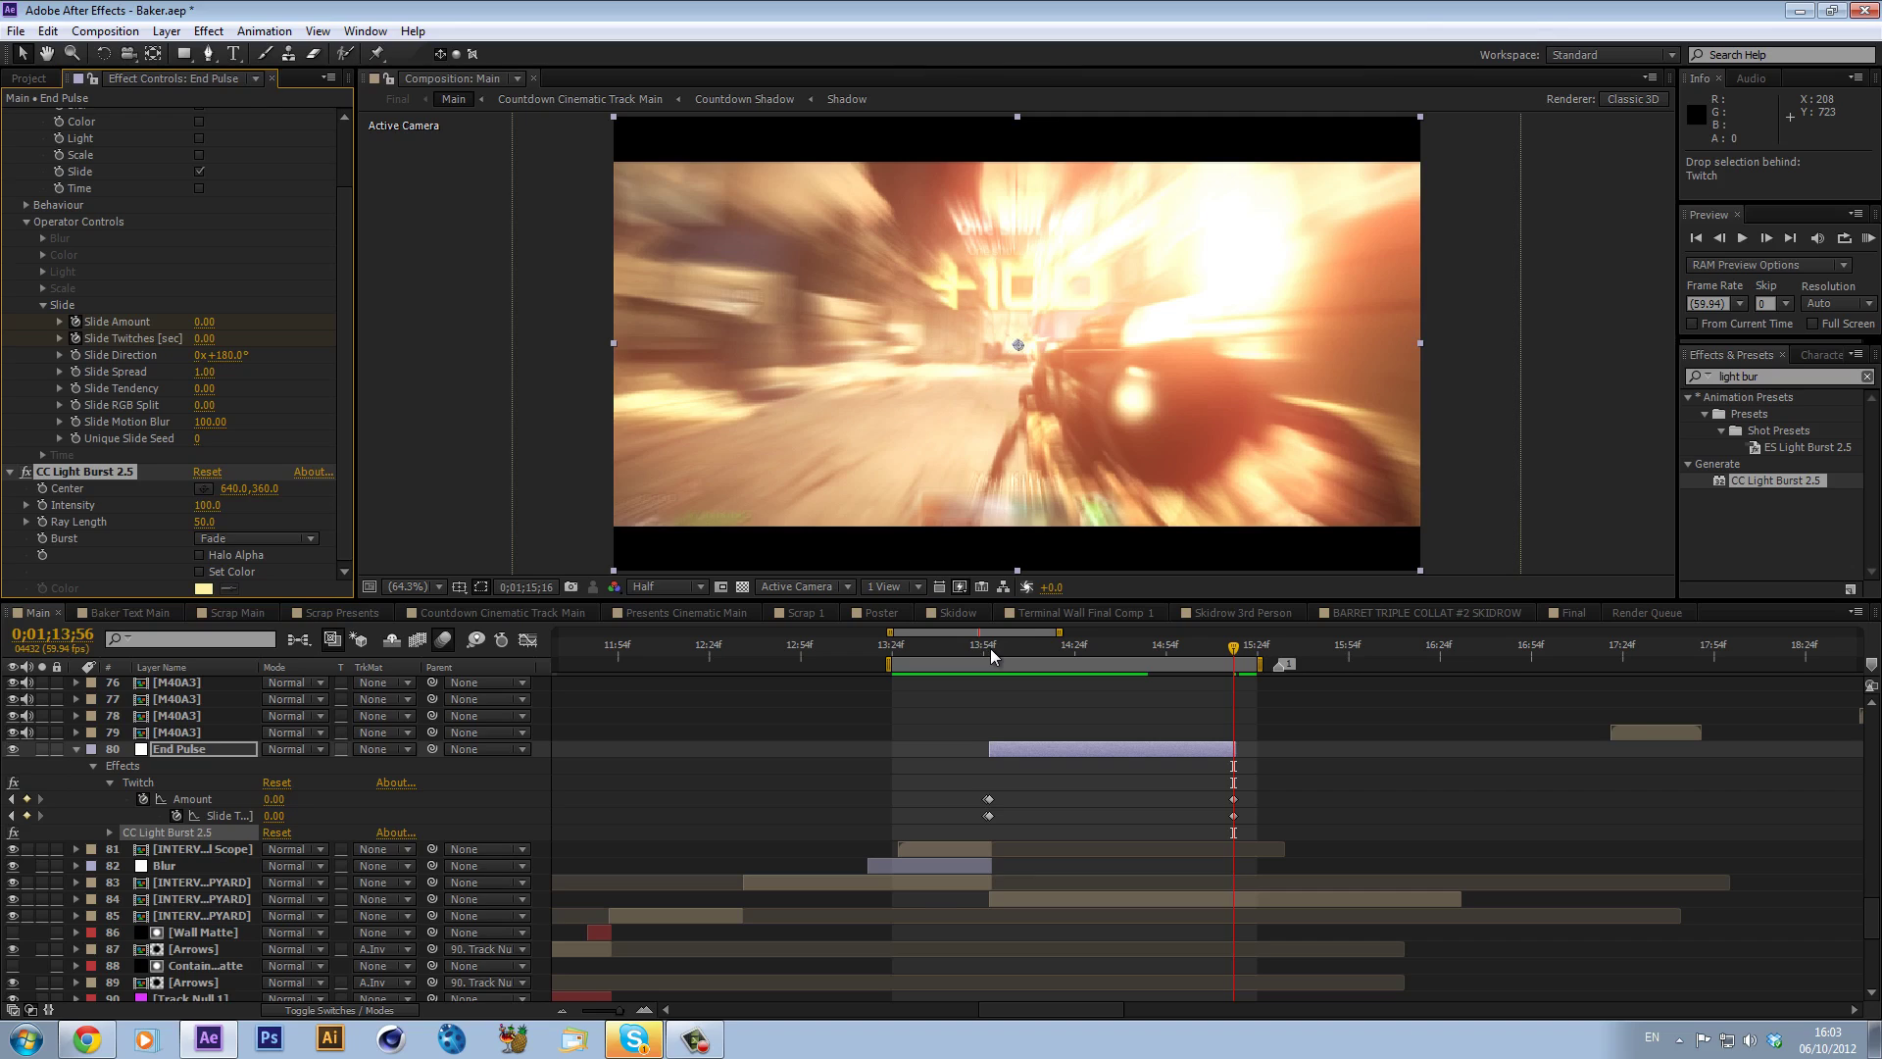
click(990, 649)
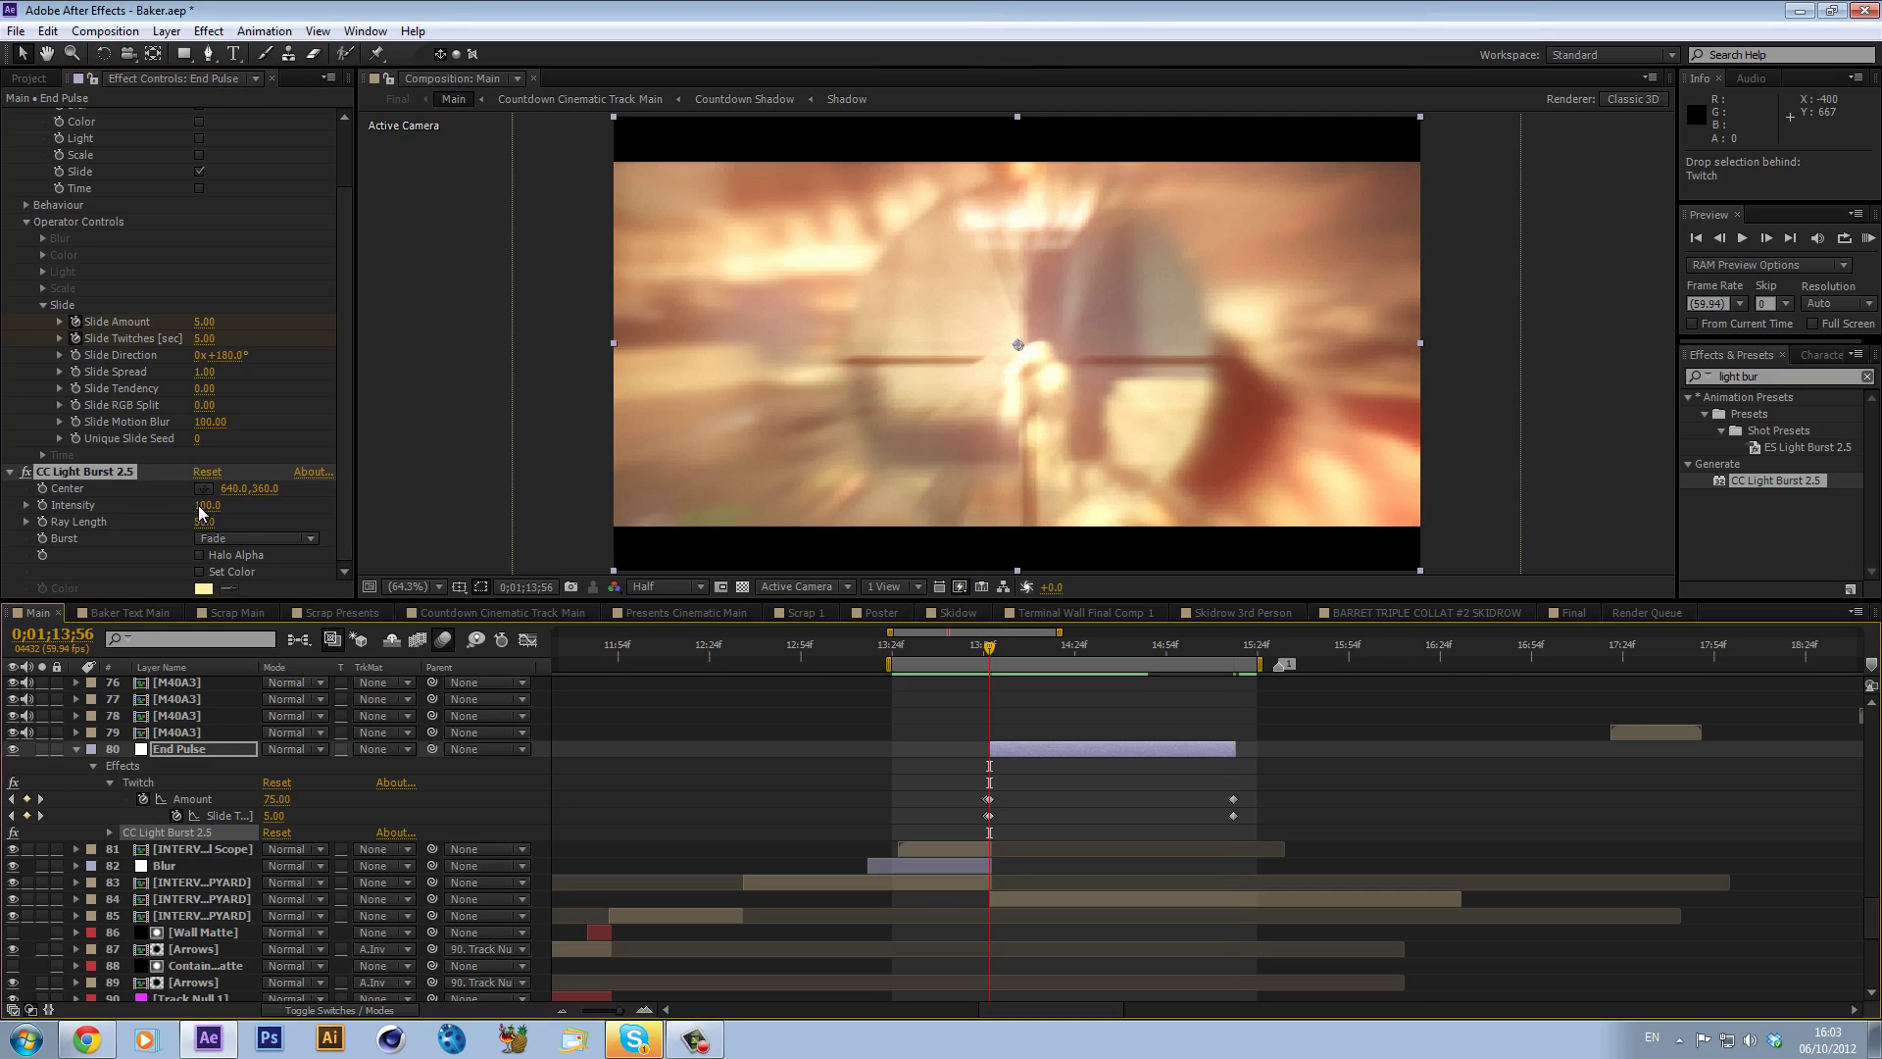
mouse_move(204, 506)
mouse_down()
mouse_move(225, 522)
mouse_move(192, 515)
mouse_move(215, 506)
mouse_up()
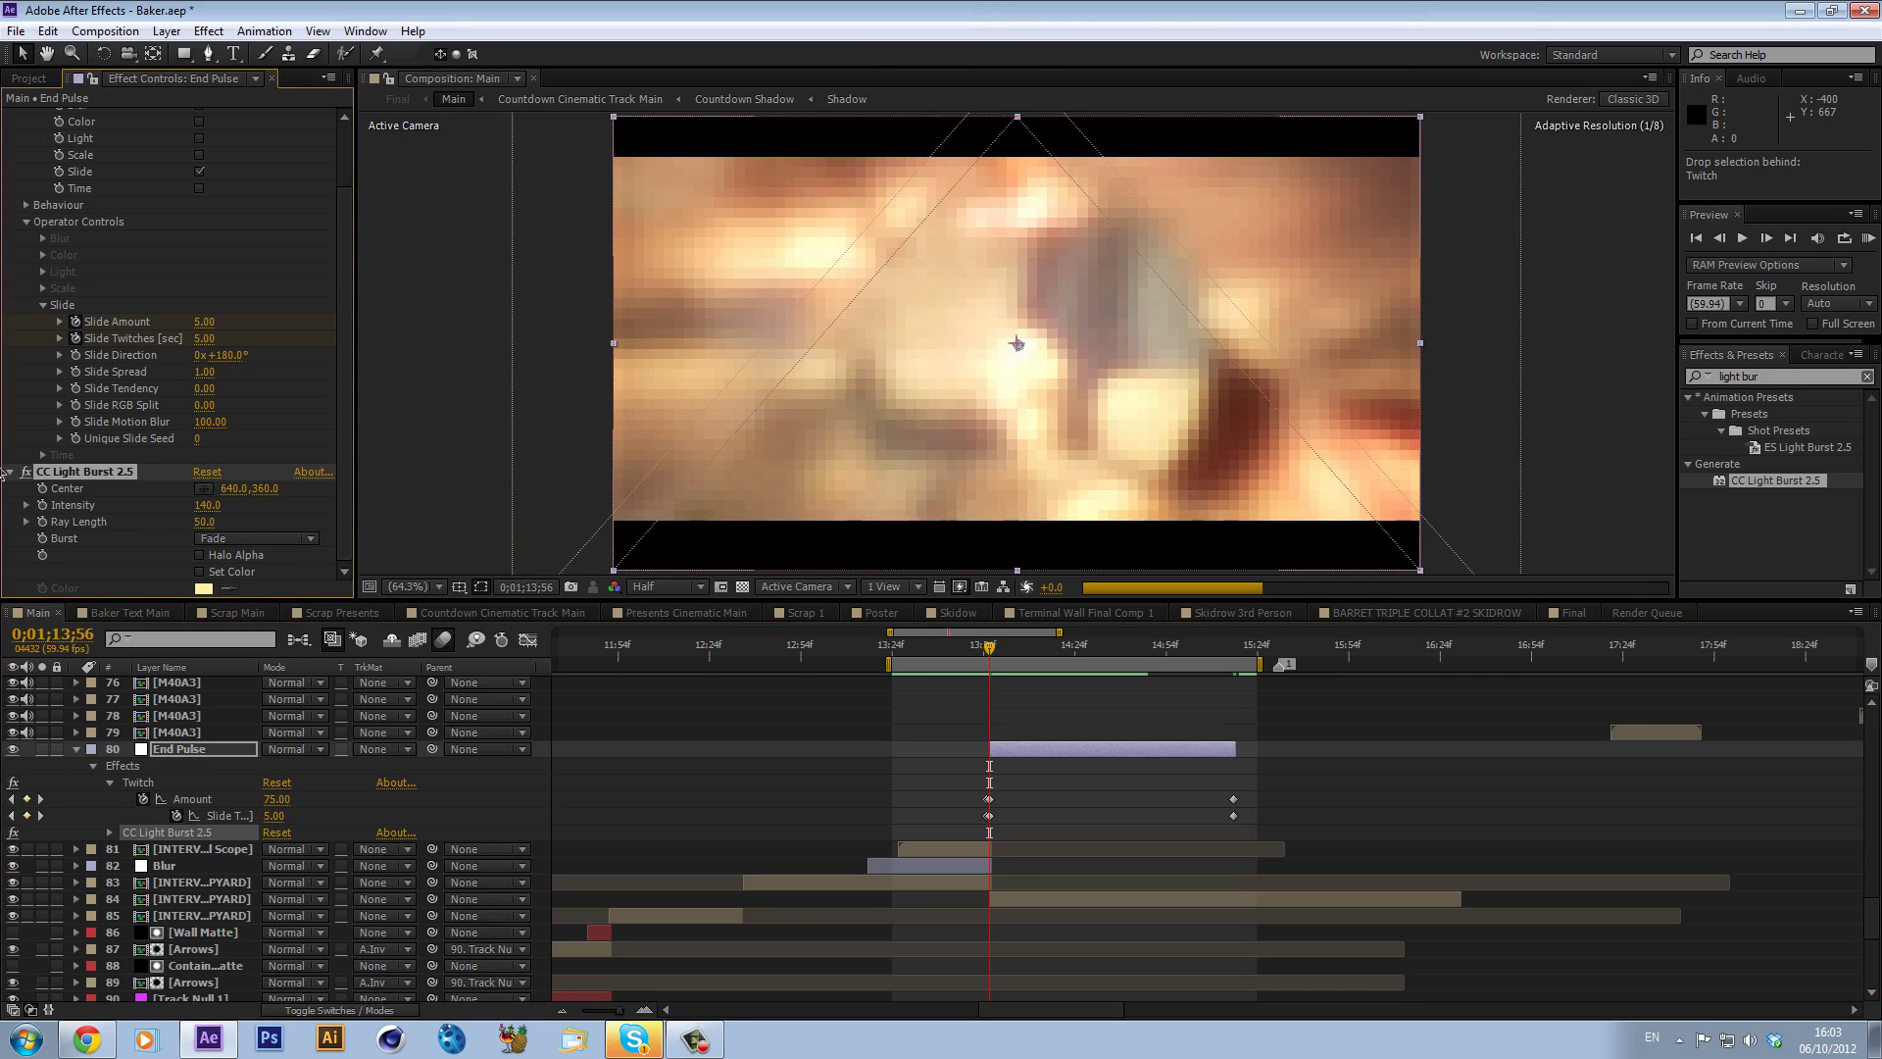
click(205, 506)
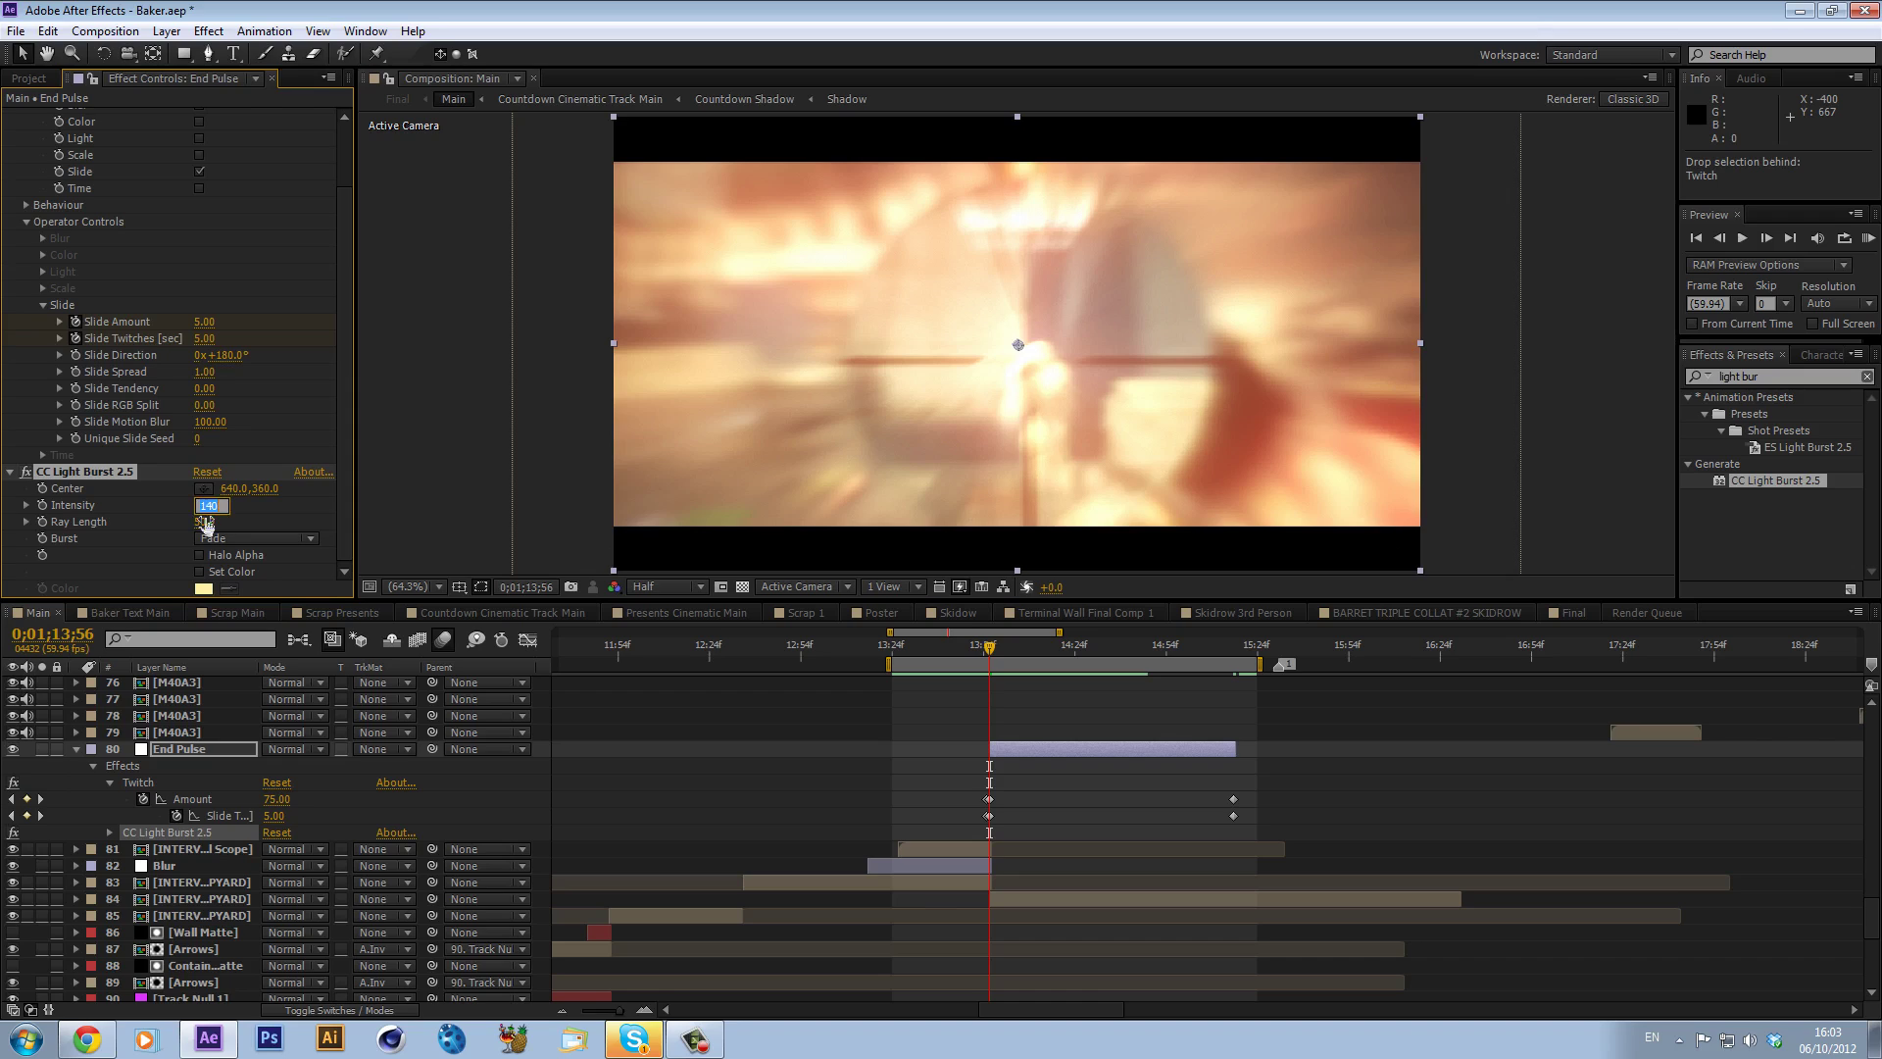
key(Return)
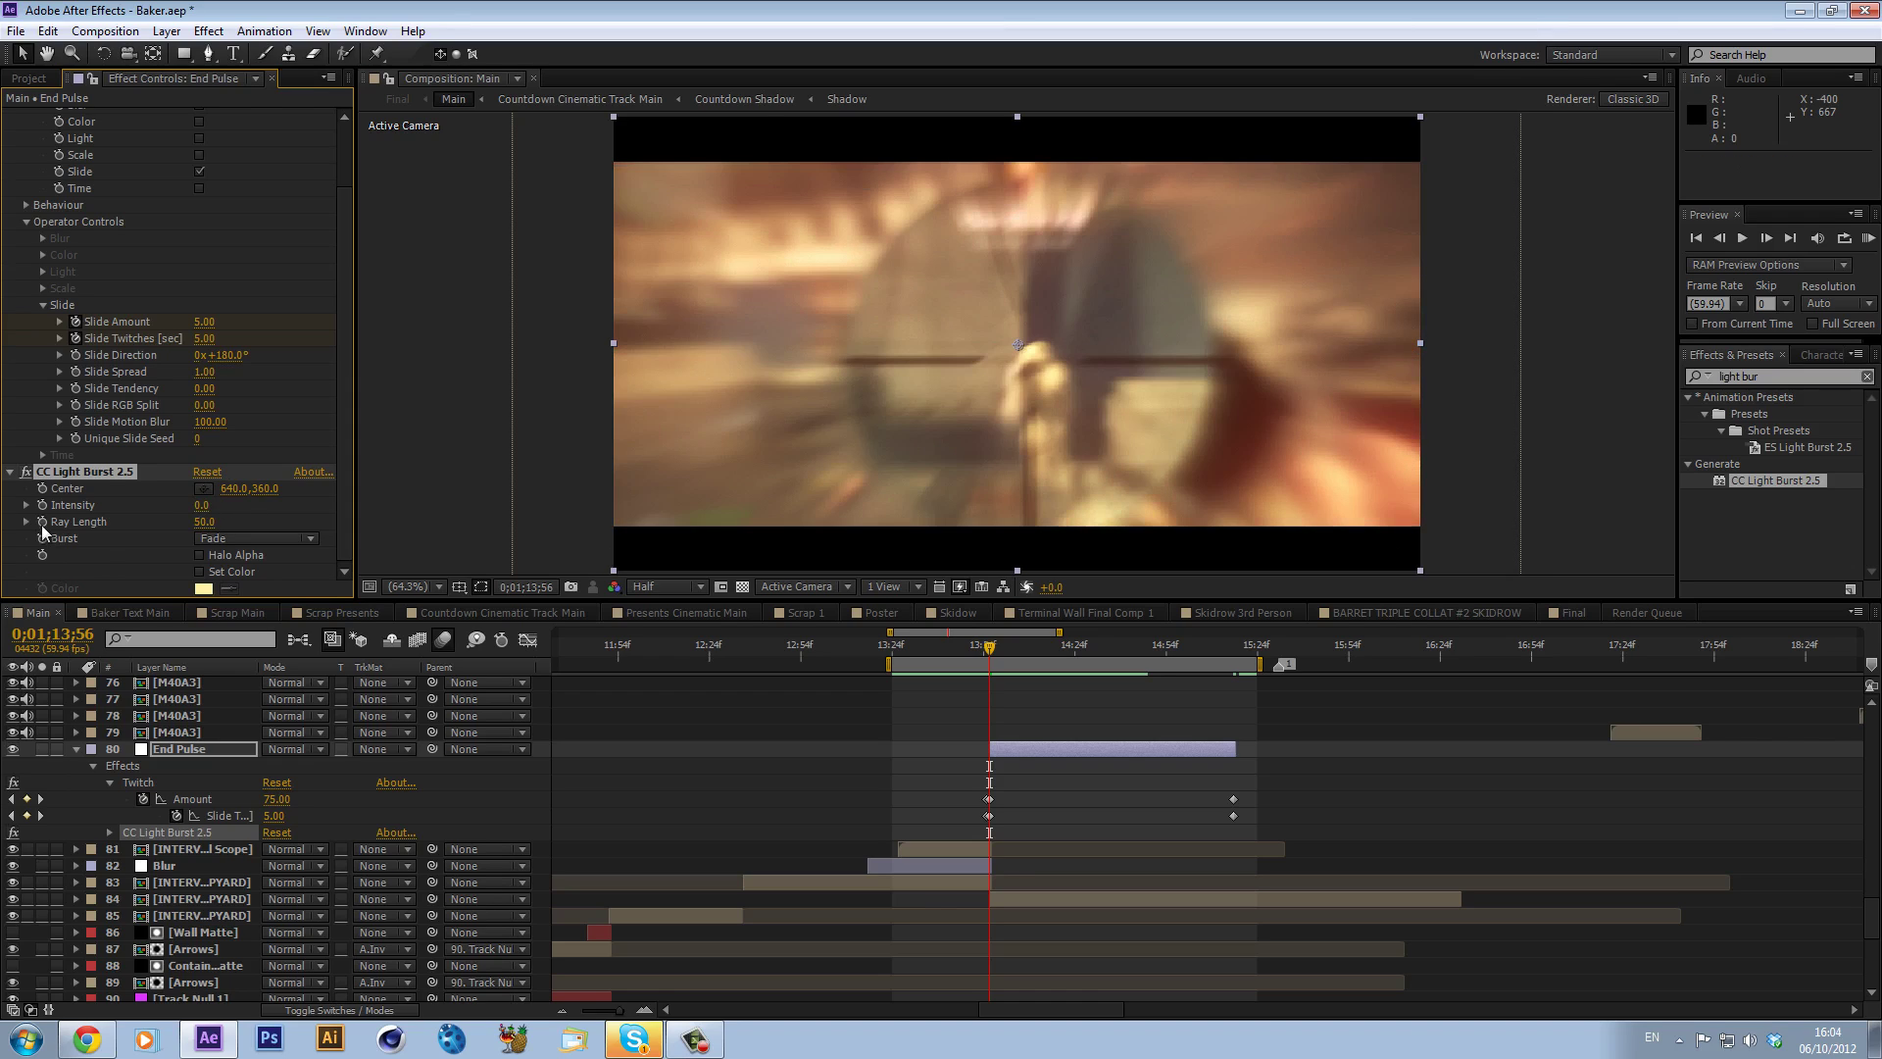
- Keyframe Ray Length 20 at 13;56, 0 one frame before, and 0 at 15;16
click(202, 526)
click(203, 522)
text(20)
key(Return)
key(Page_Up)
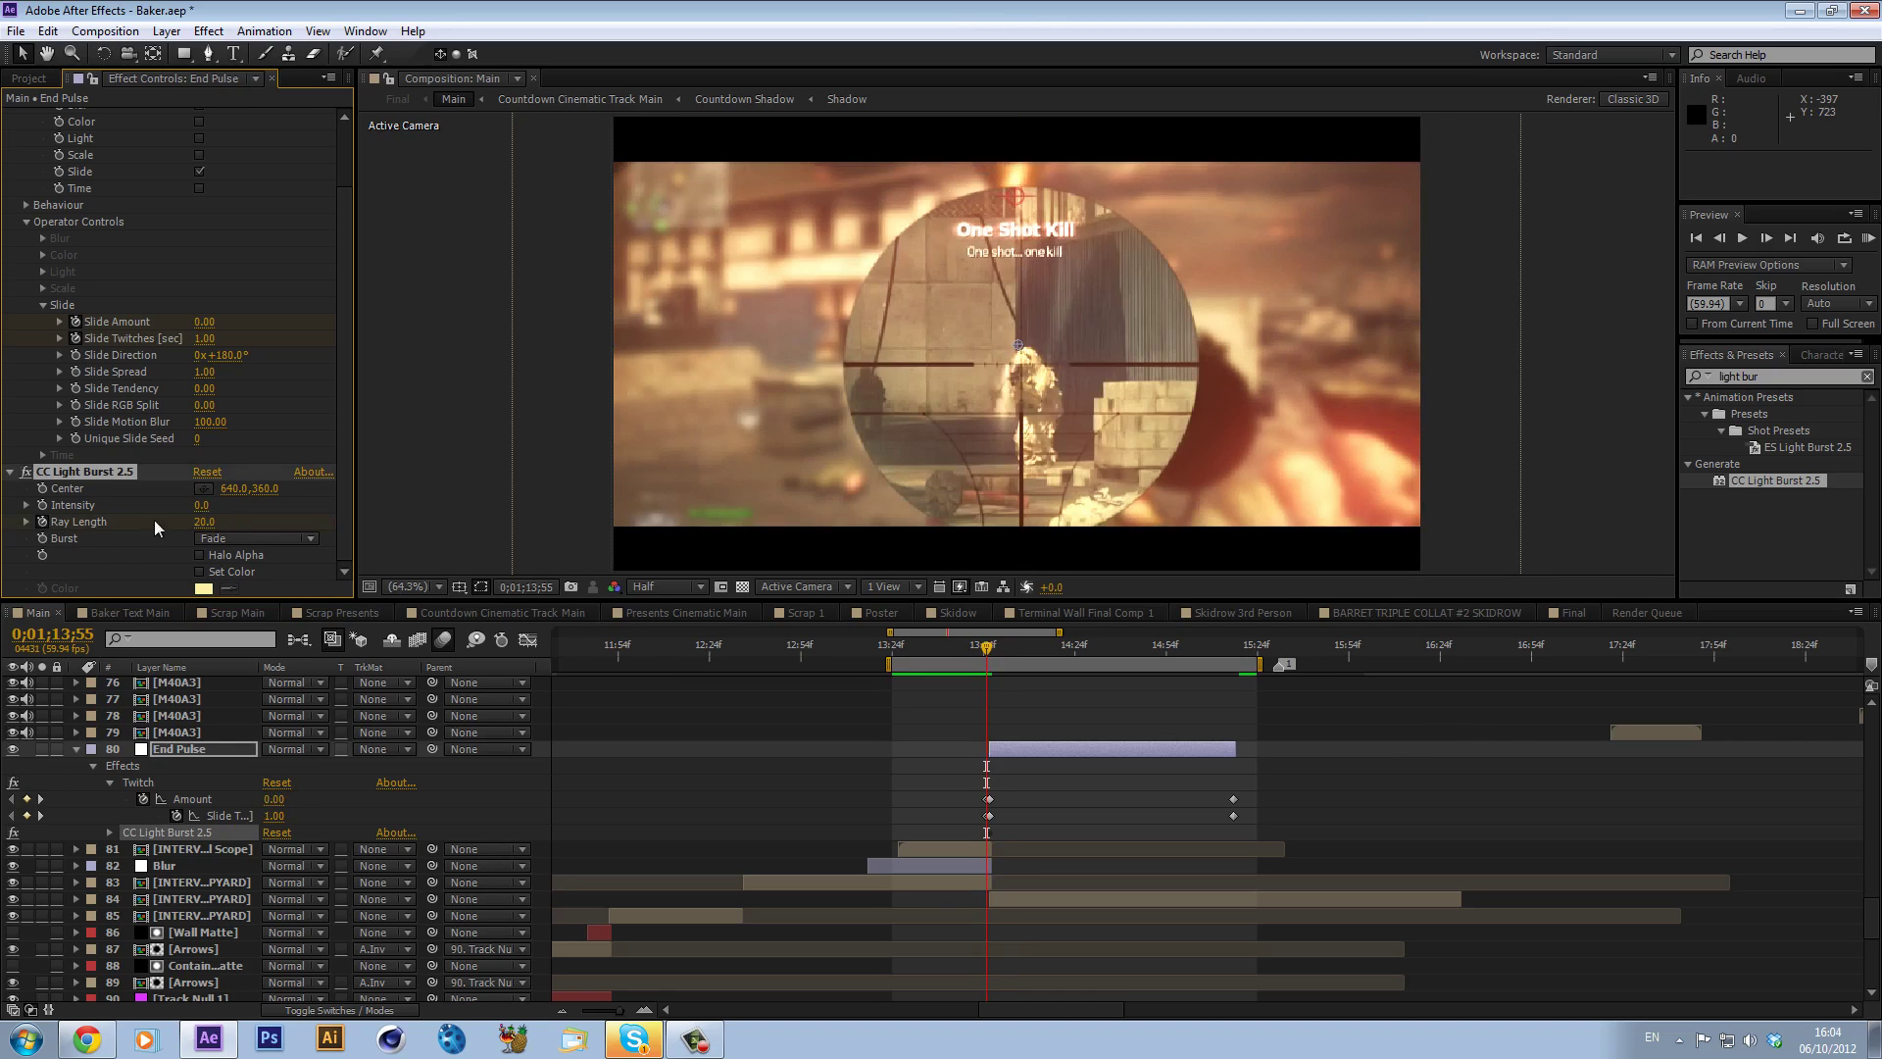
click(202, 521)
text(0)
key(Return)
key(k)
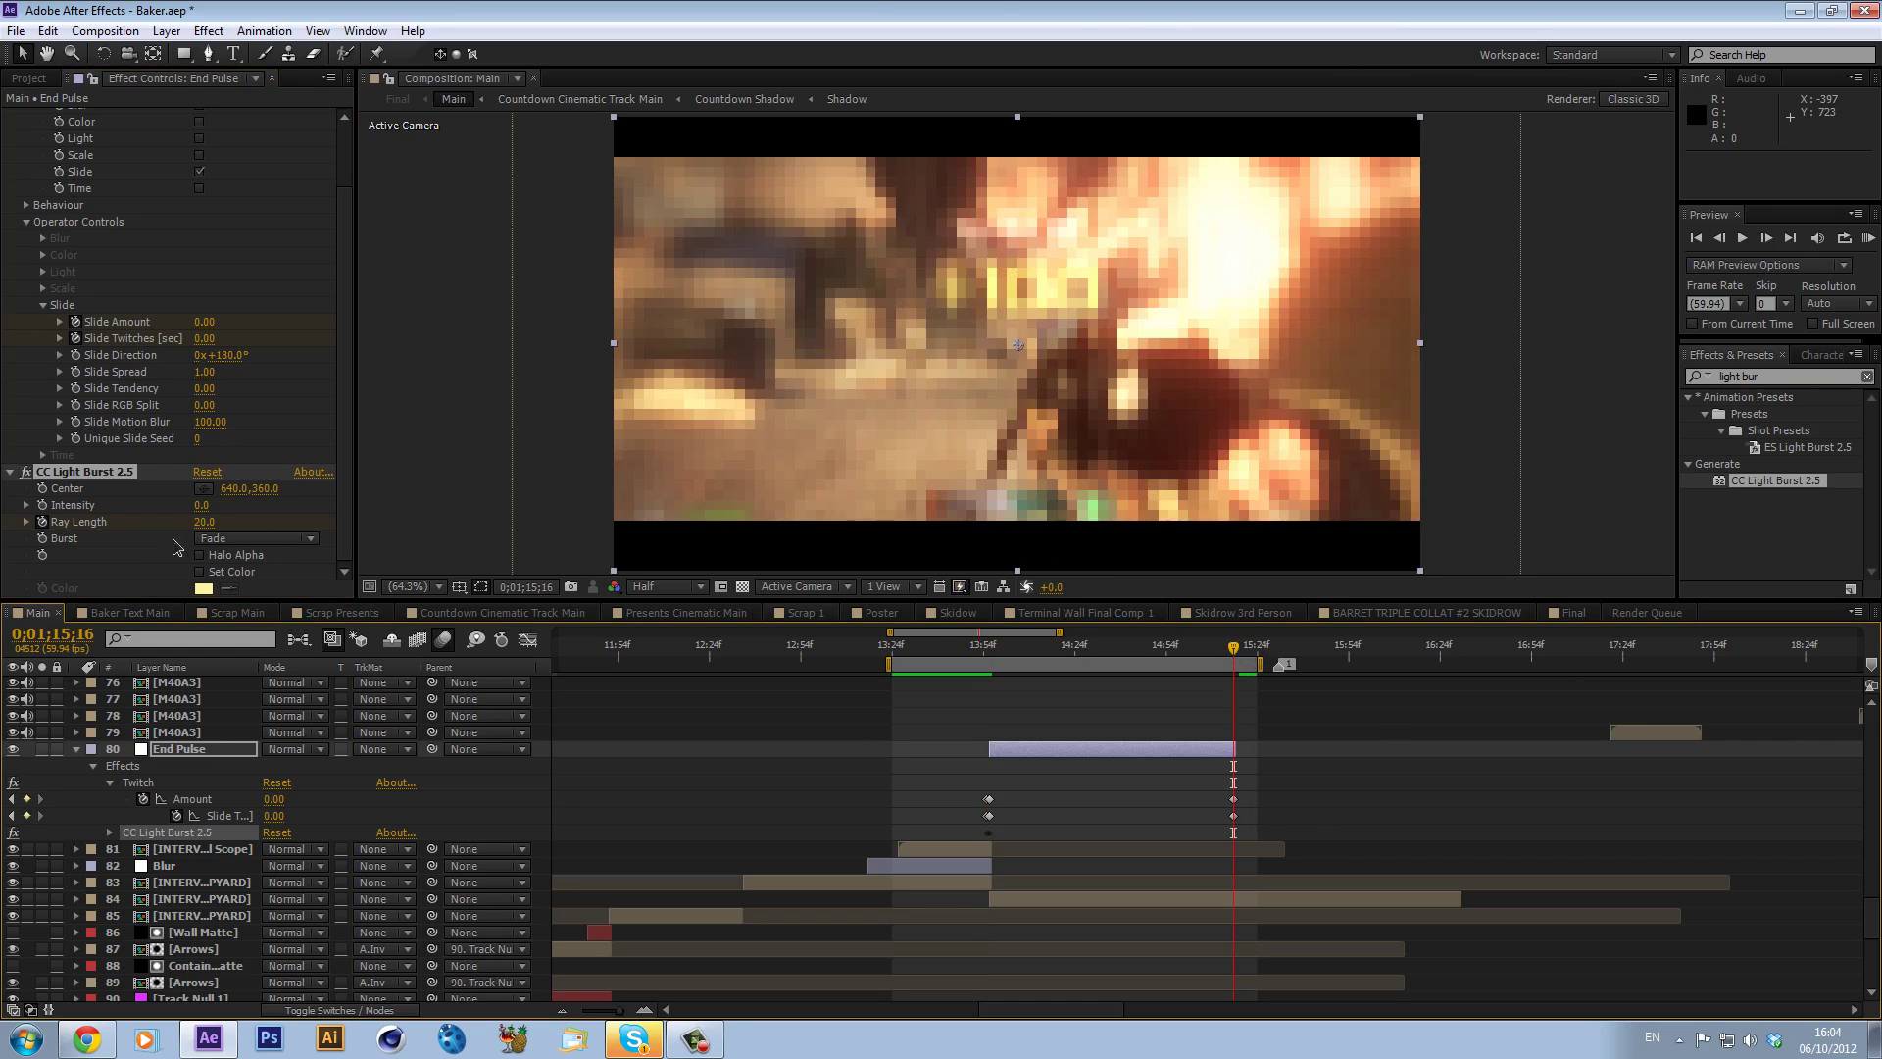
click(207, 521)
text(0)
key(Return)
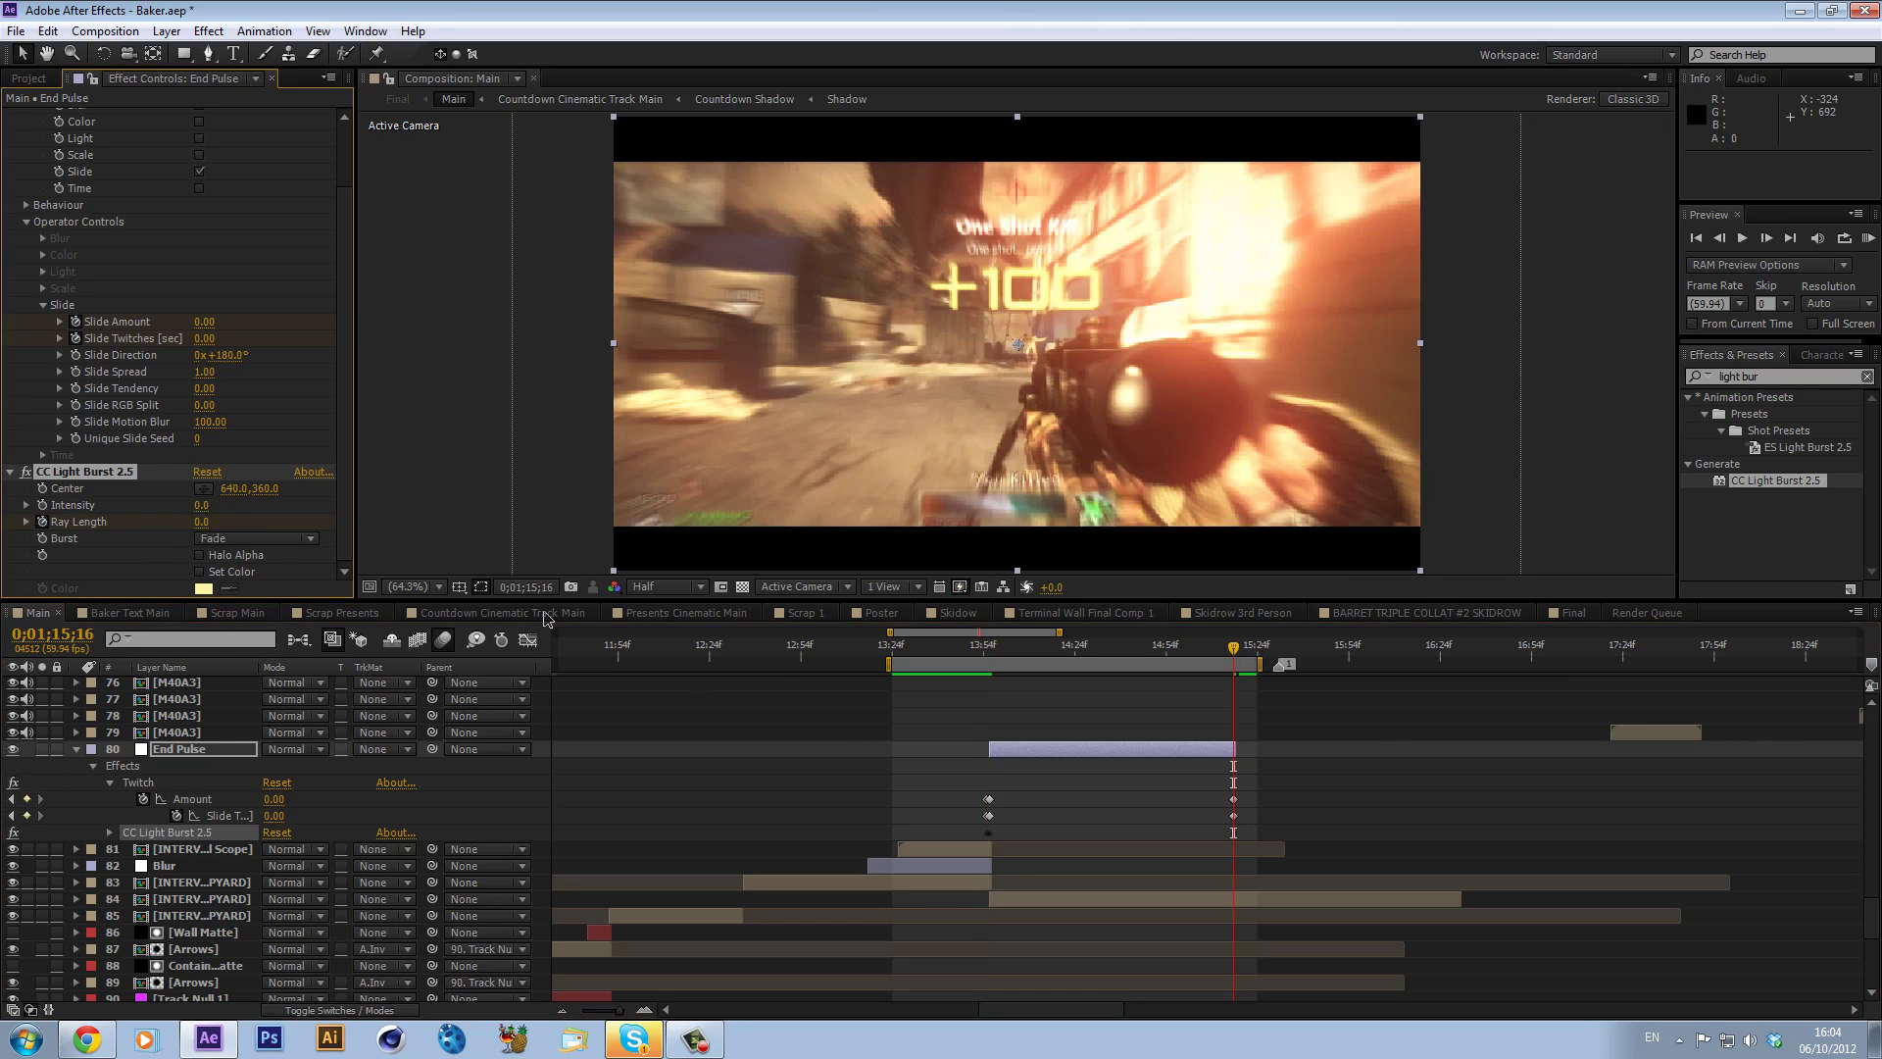
- Add the Curves effect to End Pulse below CC Light Burst
click(1786, 375)
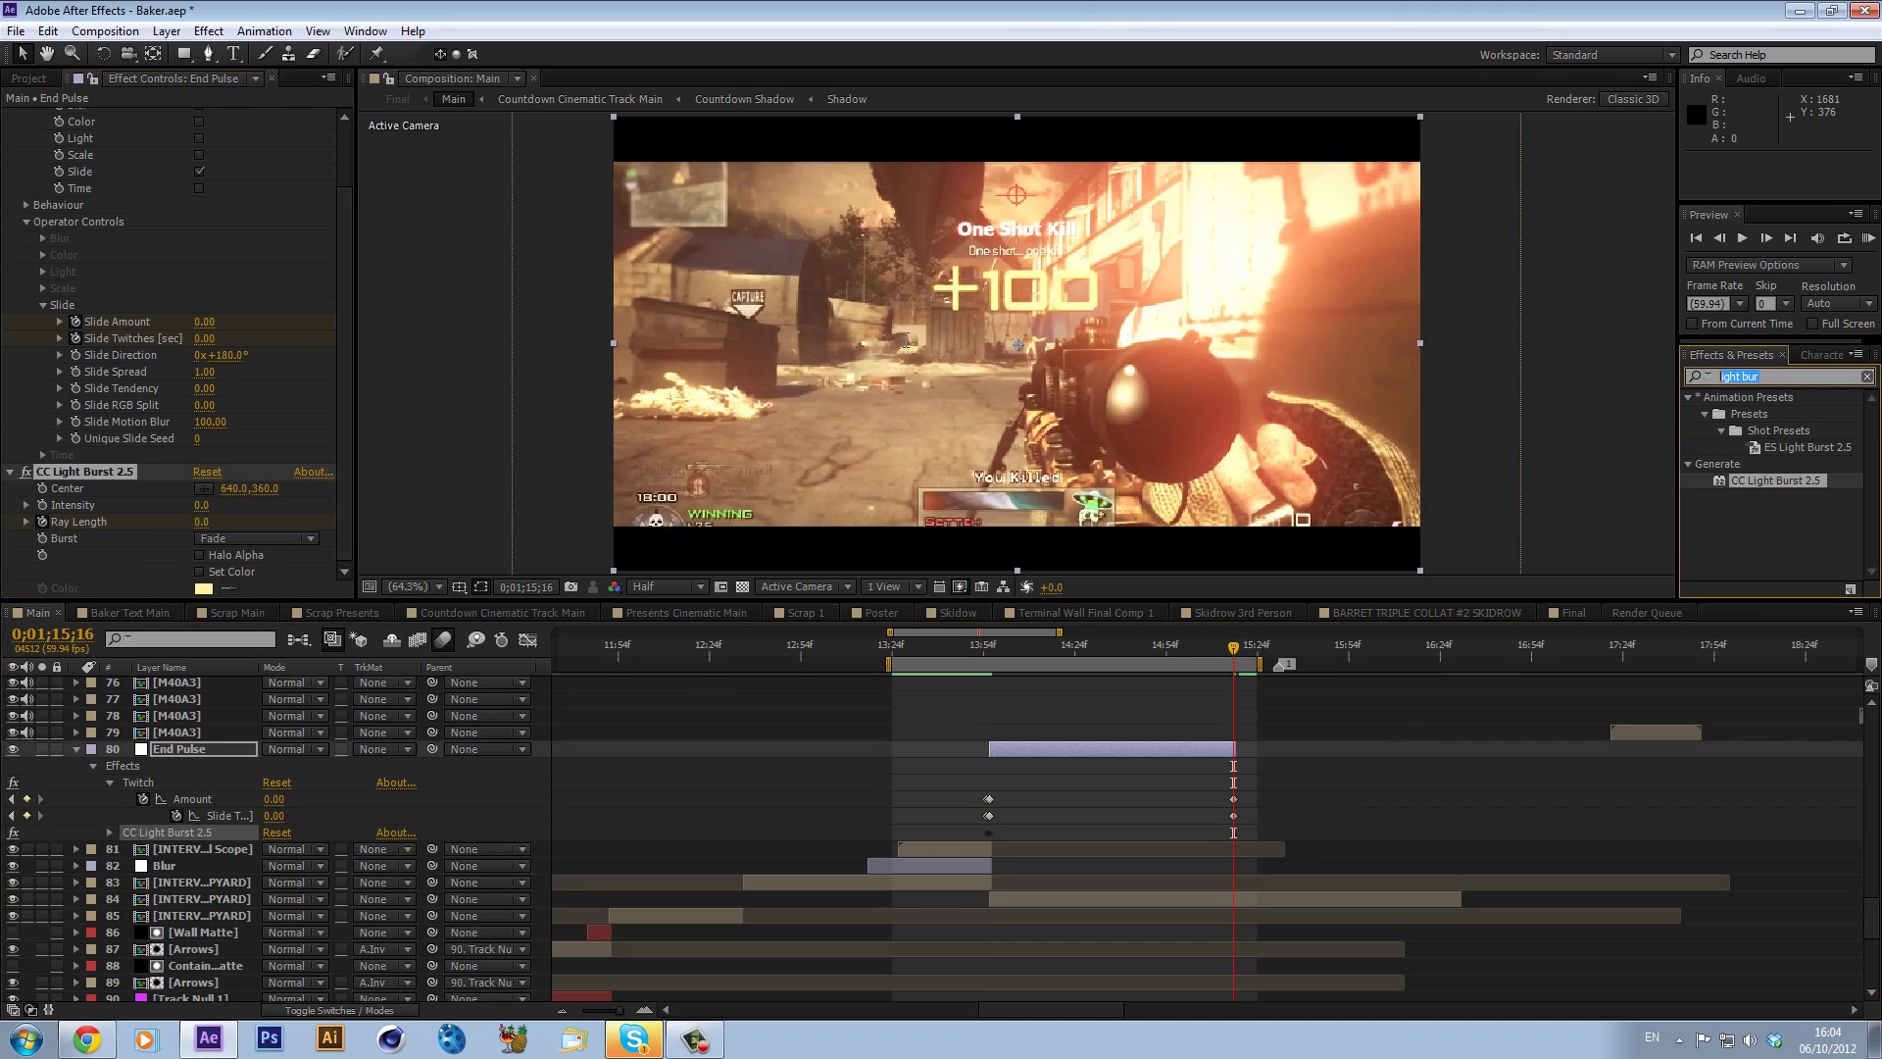
text(curves)
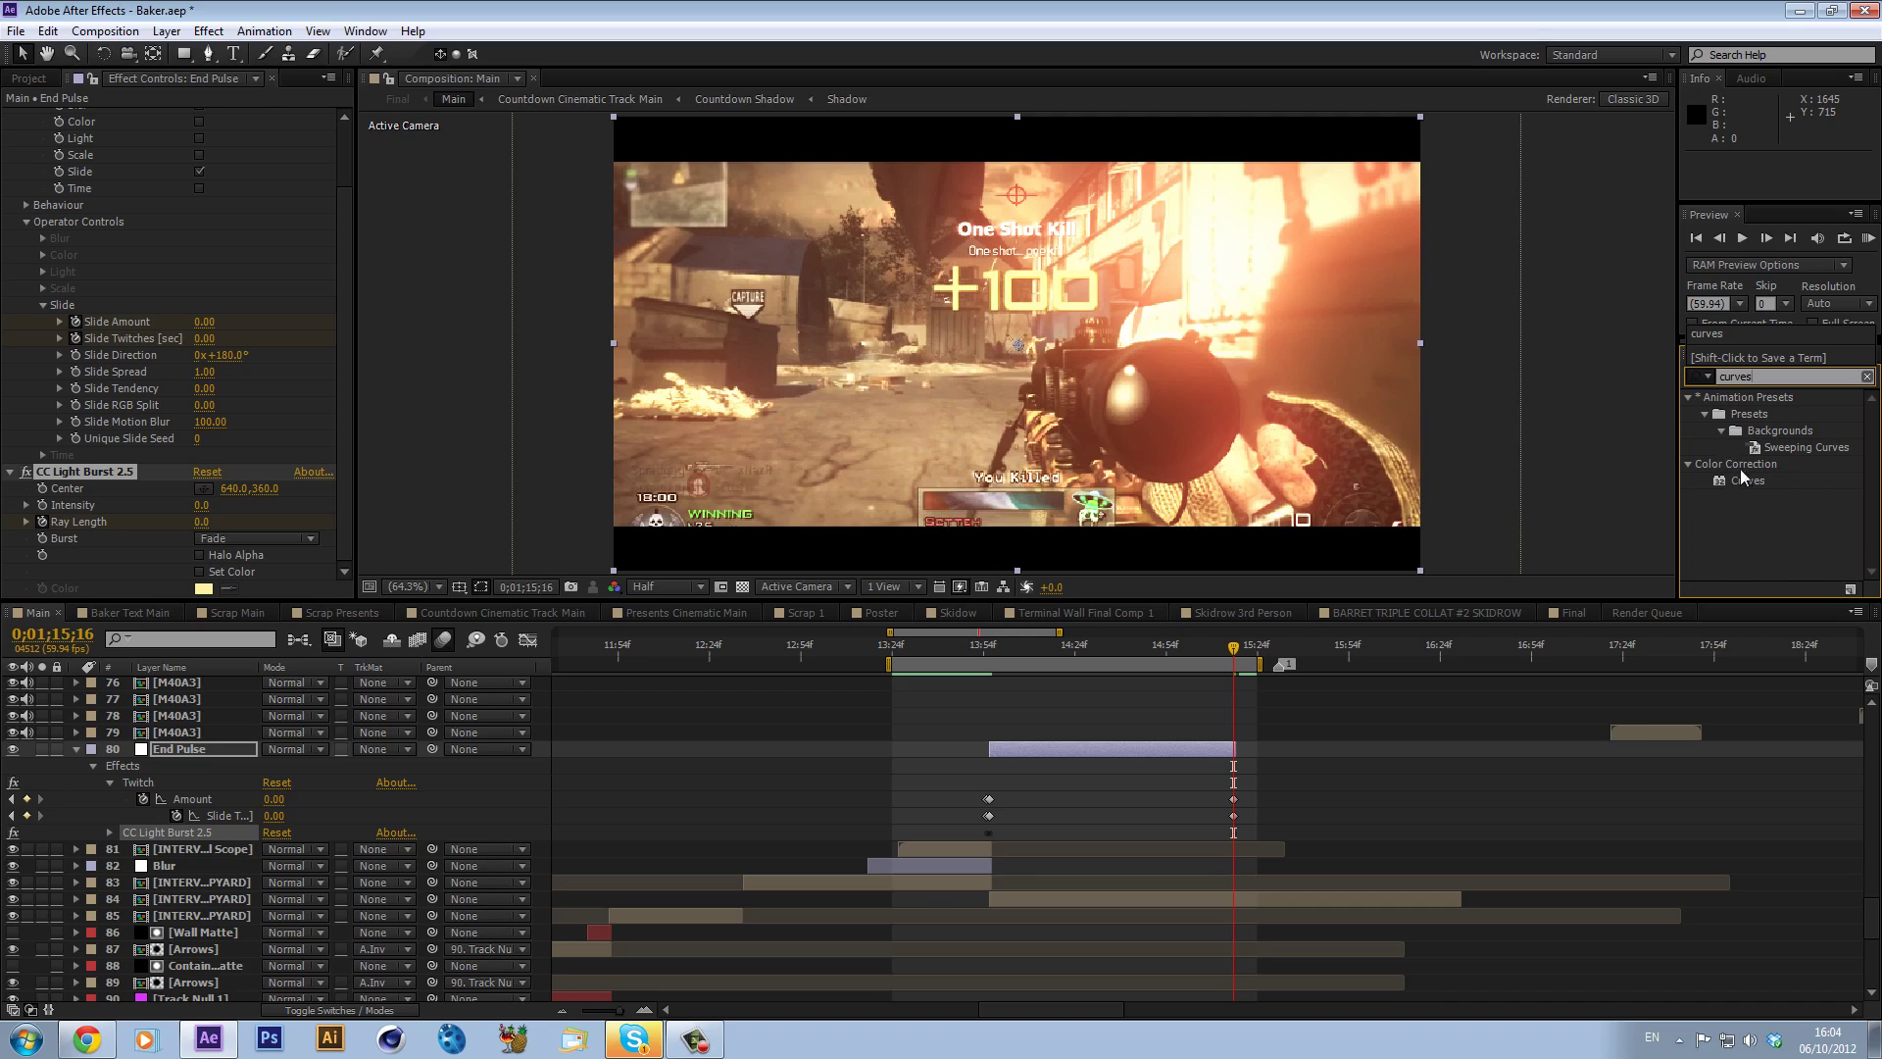
drag(1760, 480, 169, 549)
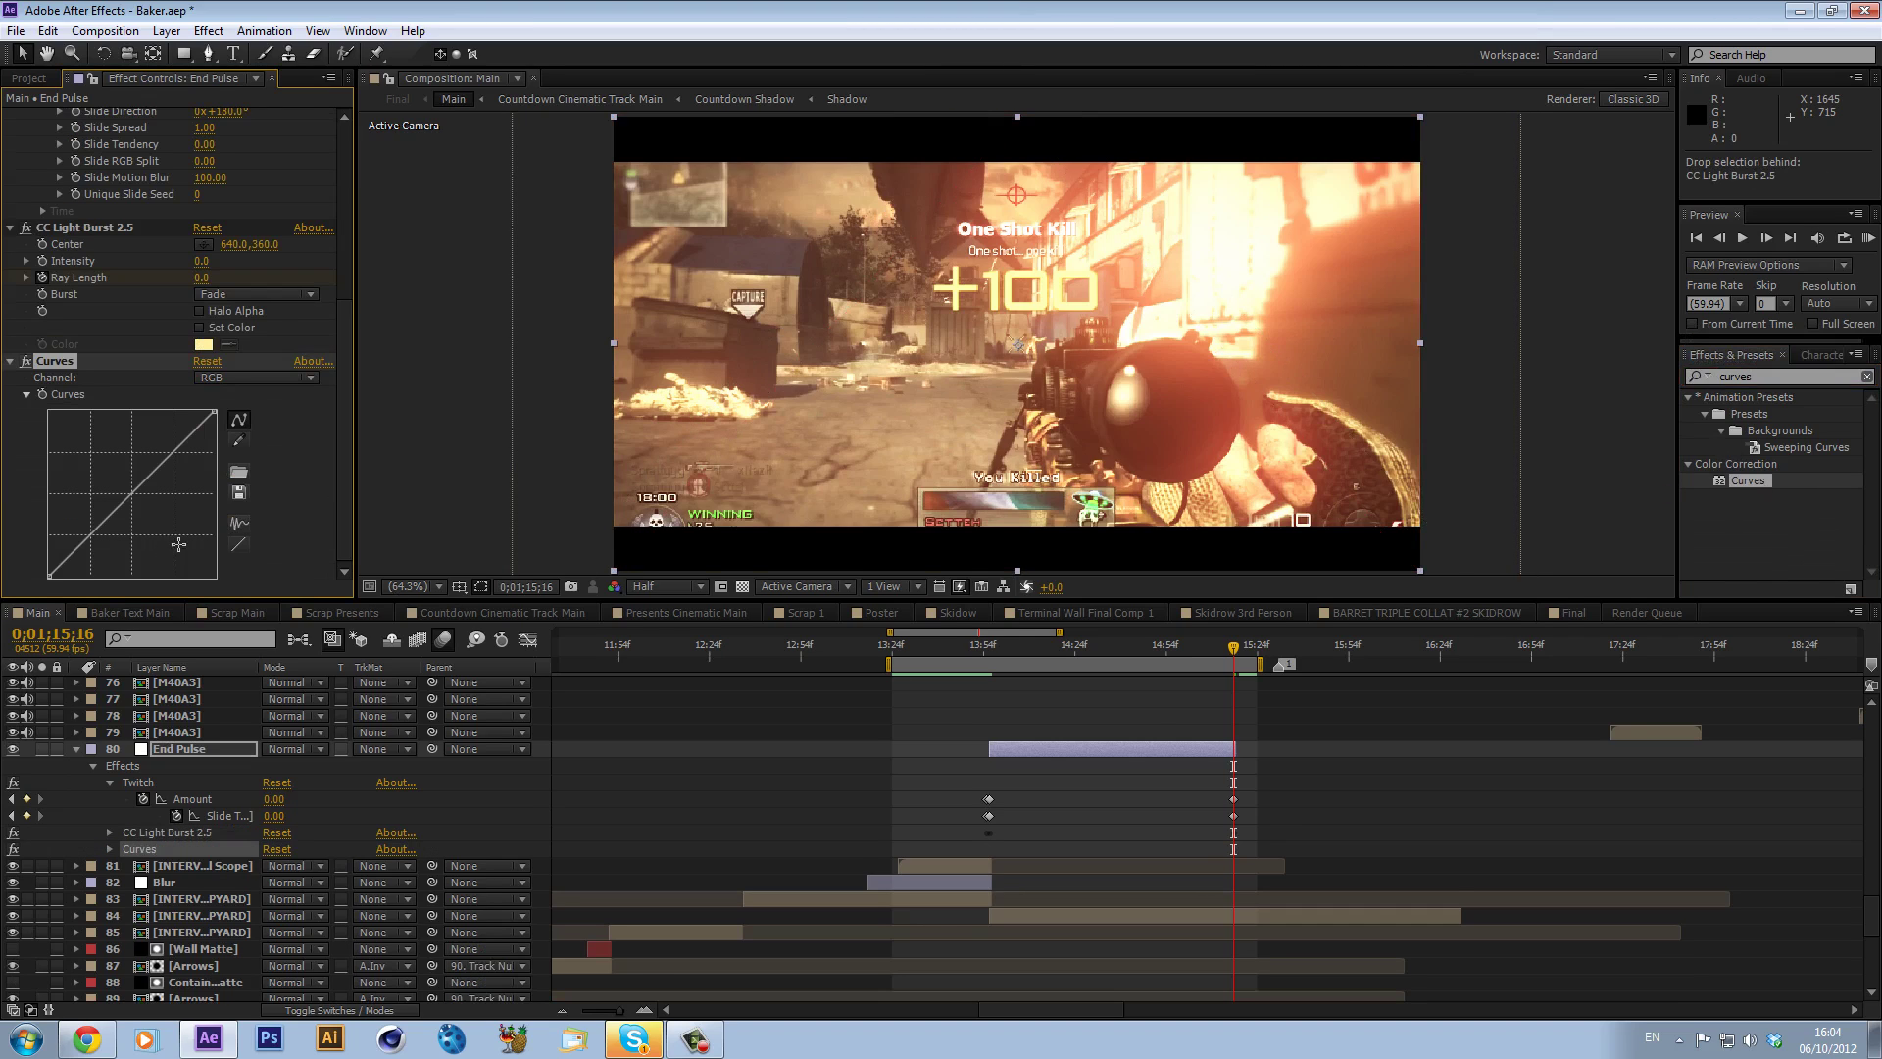
- Bend the RGB curve upward at 13;56 to brighten the frame
click(986, 647)
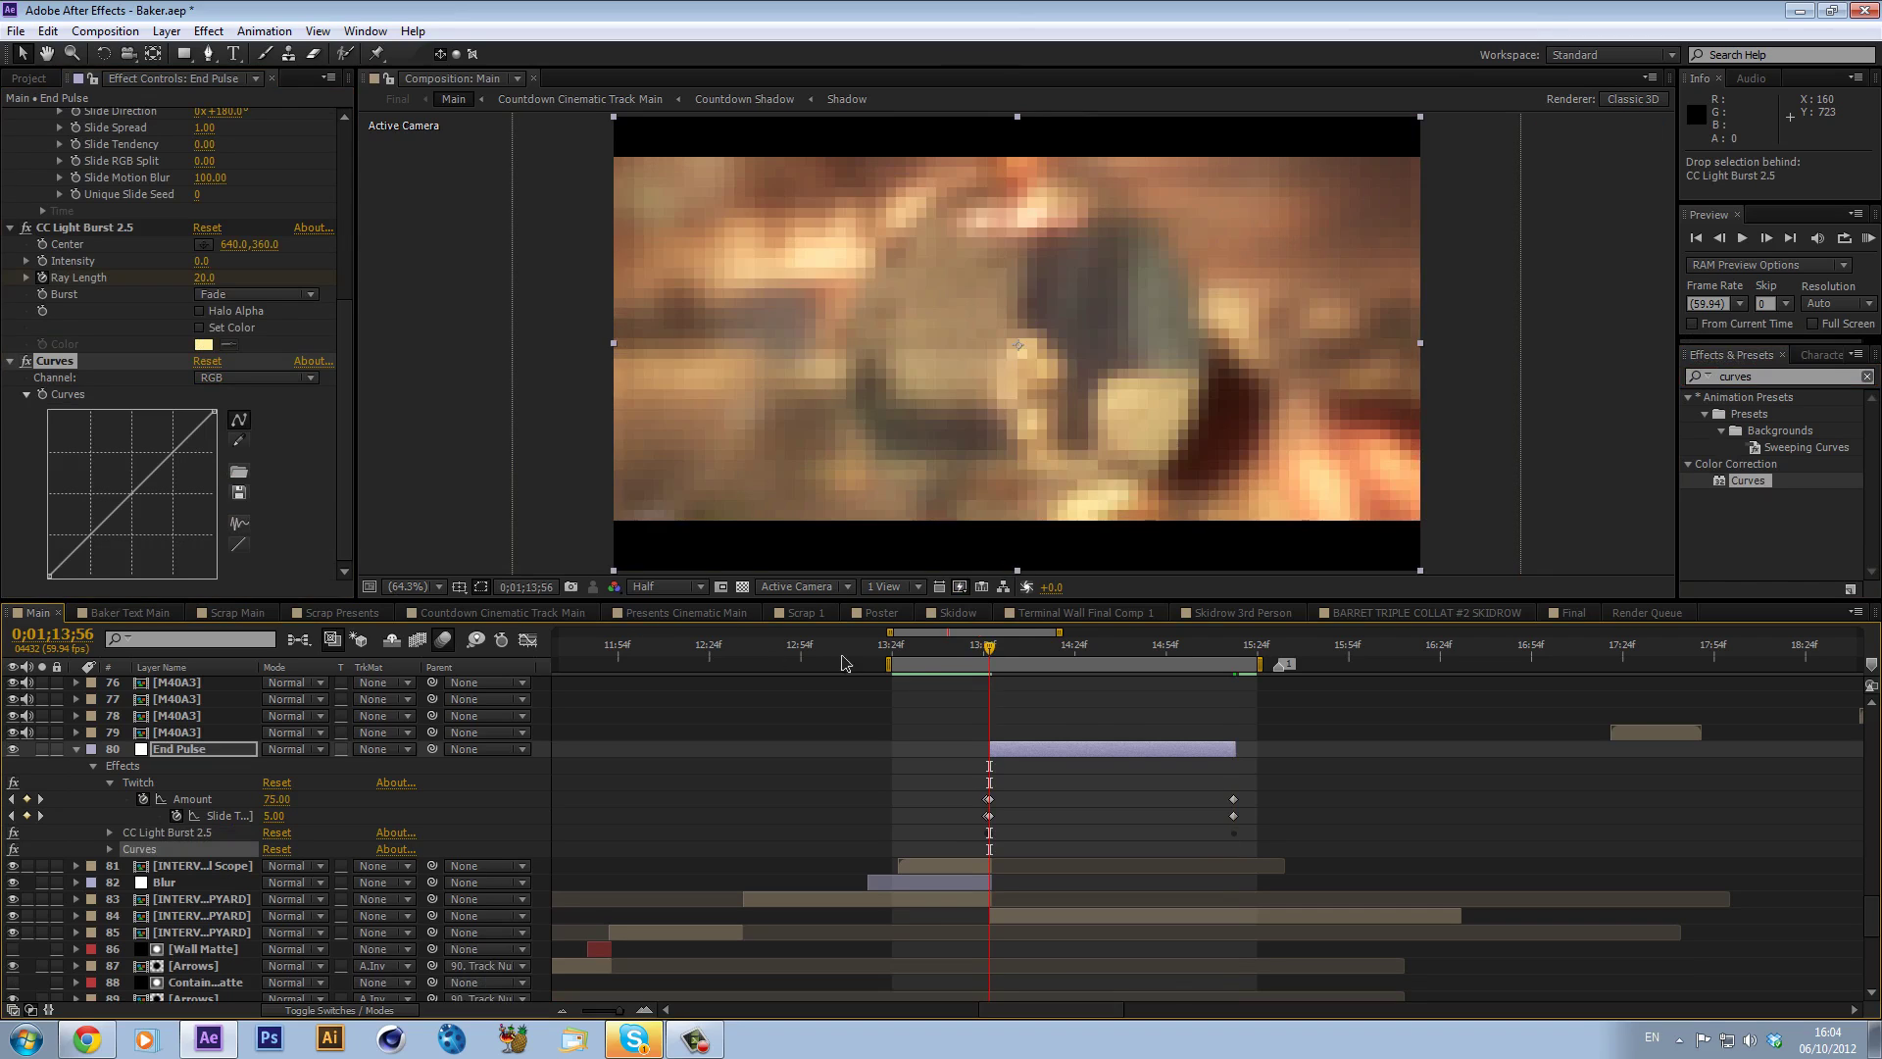
click(978, 645)
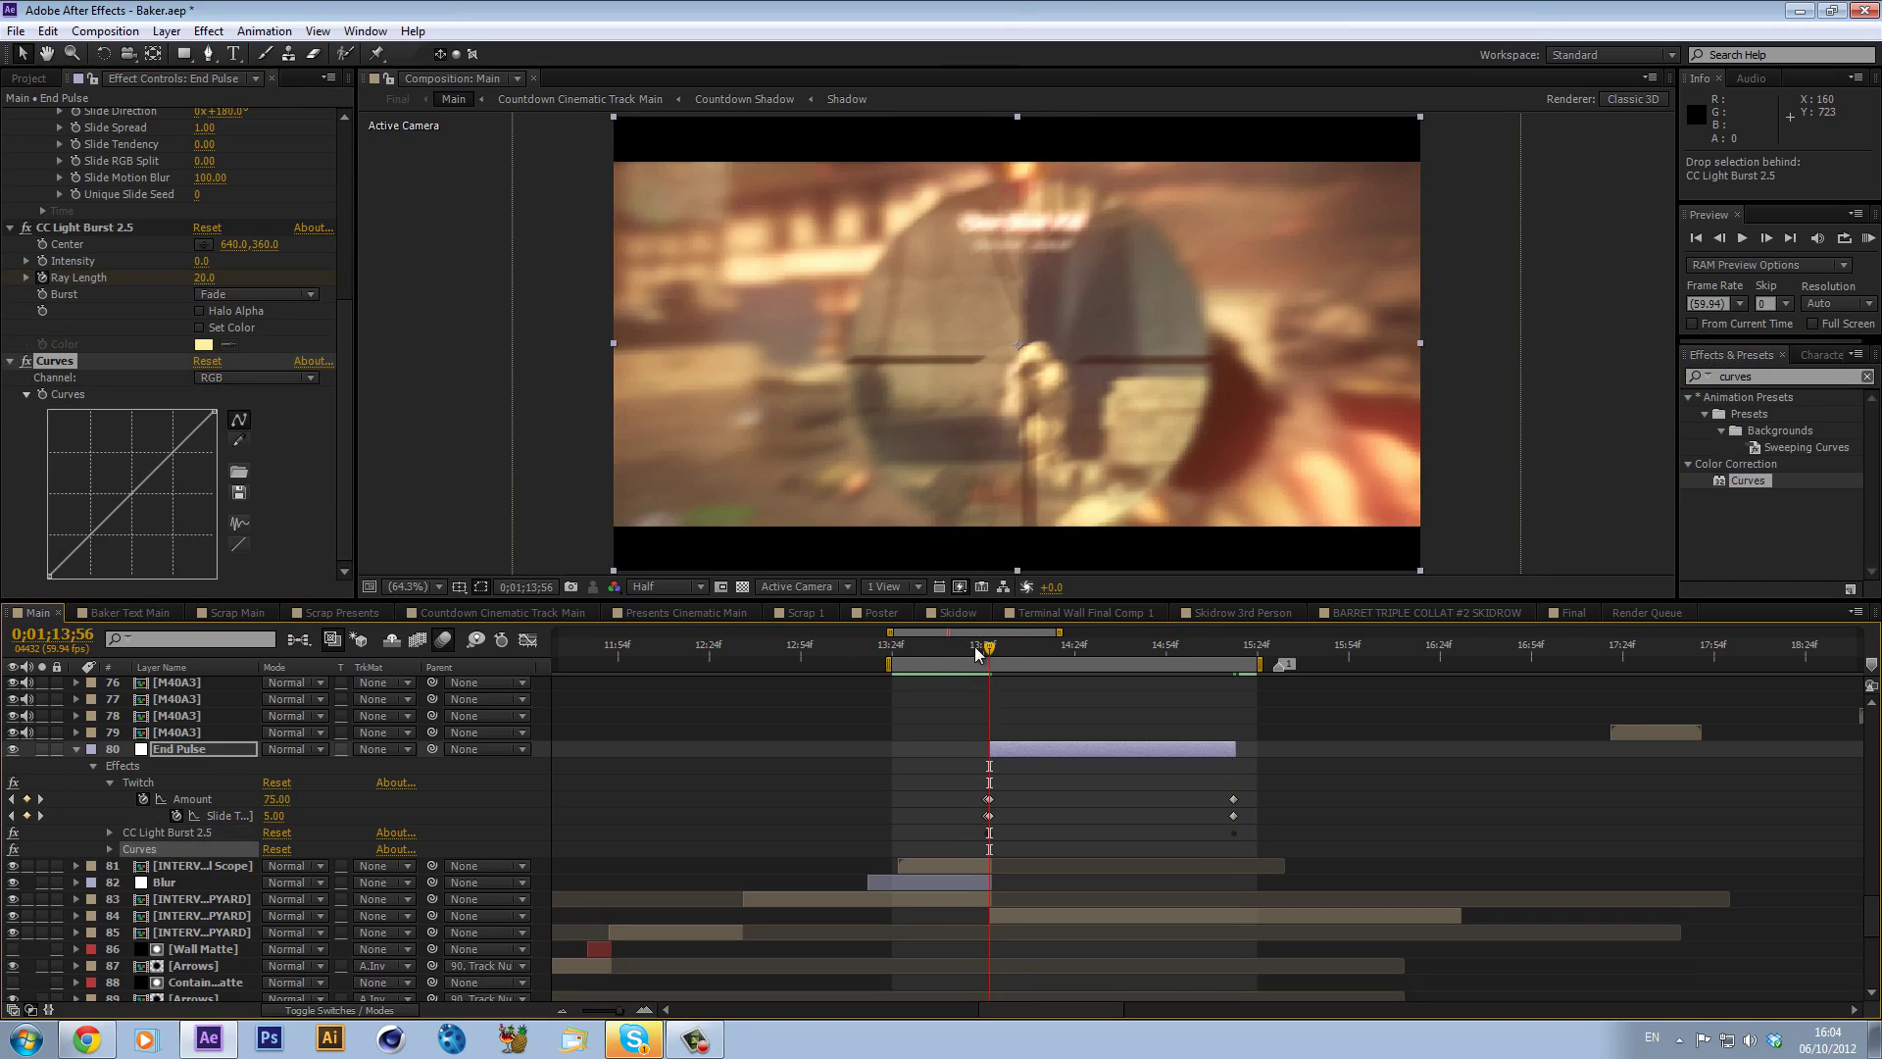
click(39, 390)
key(Page_Down)
drag(170, 455, 157, 455)
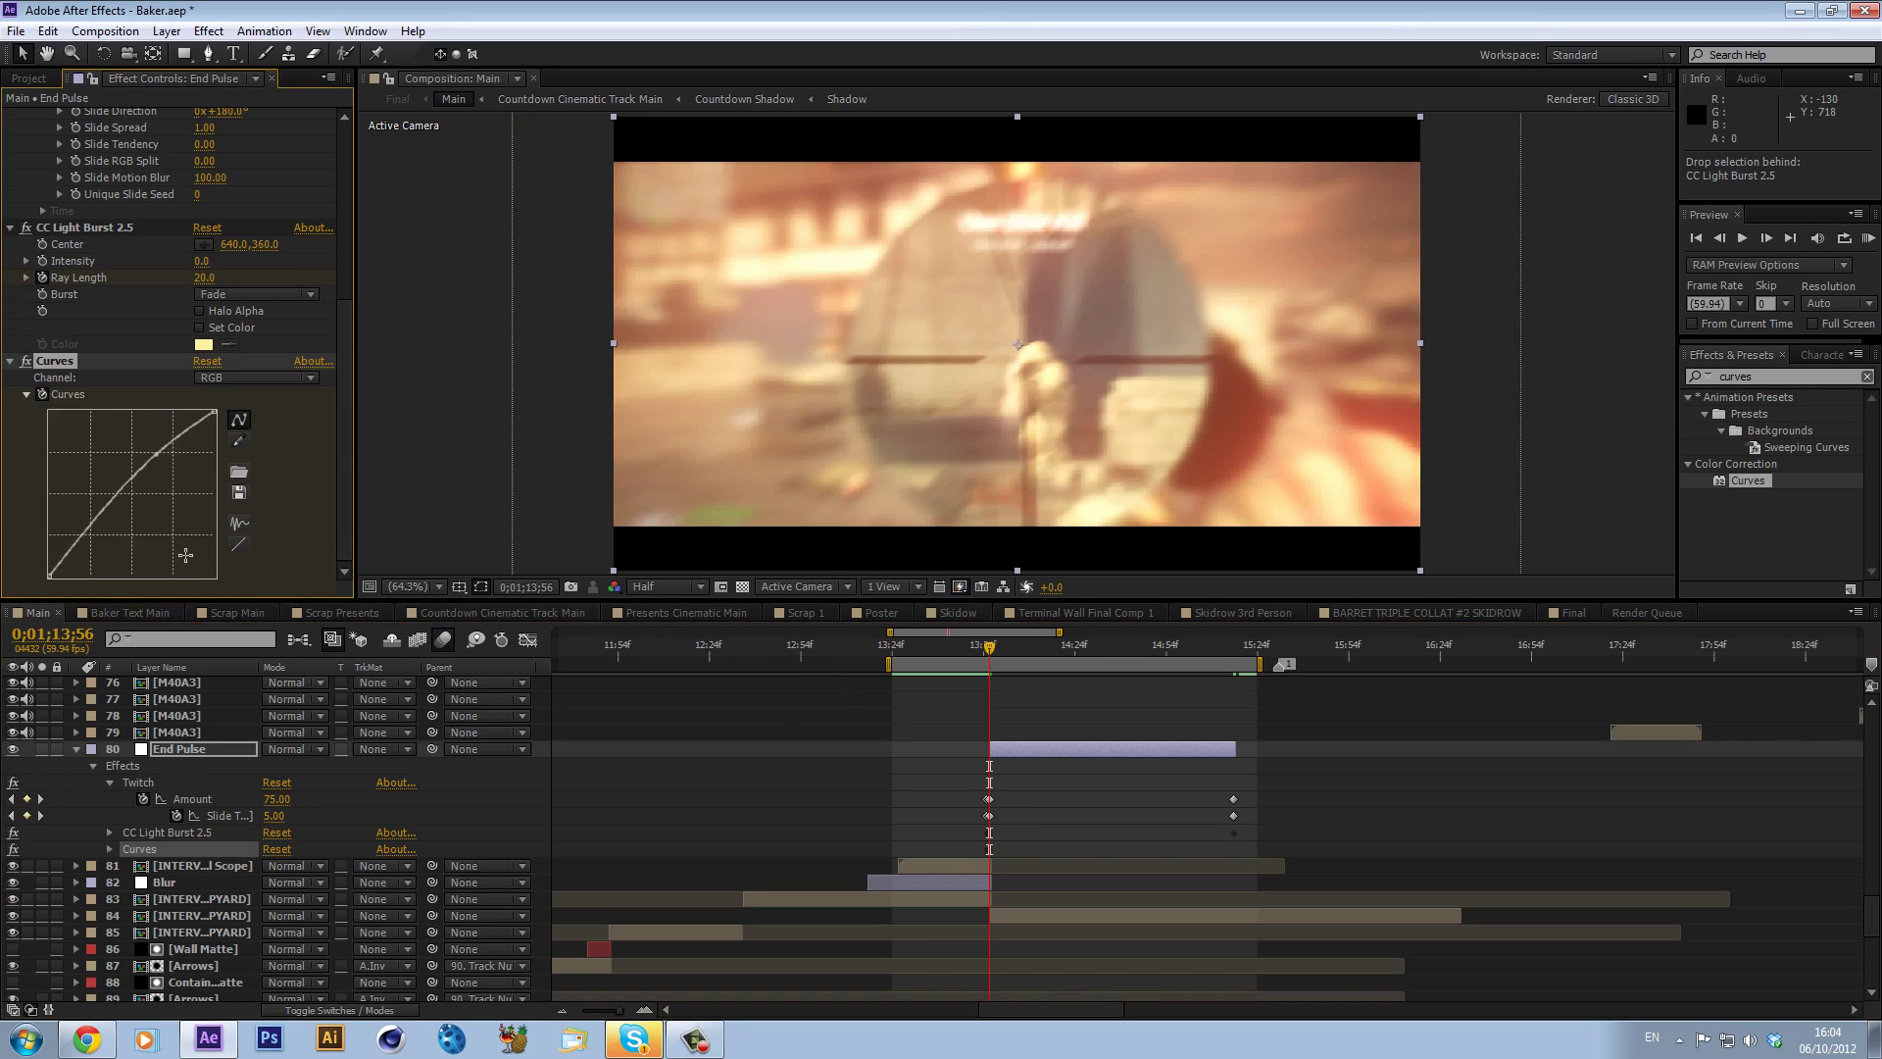
- Return the curve to a straight diagonal at 15;16 and scrub to 0;01;14;28
click(1226, 639)
click(207, 361)
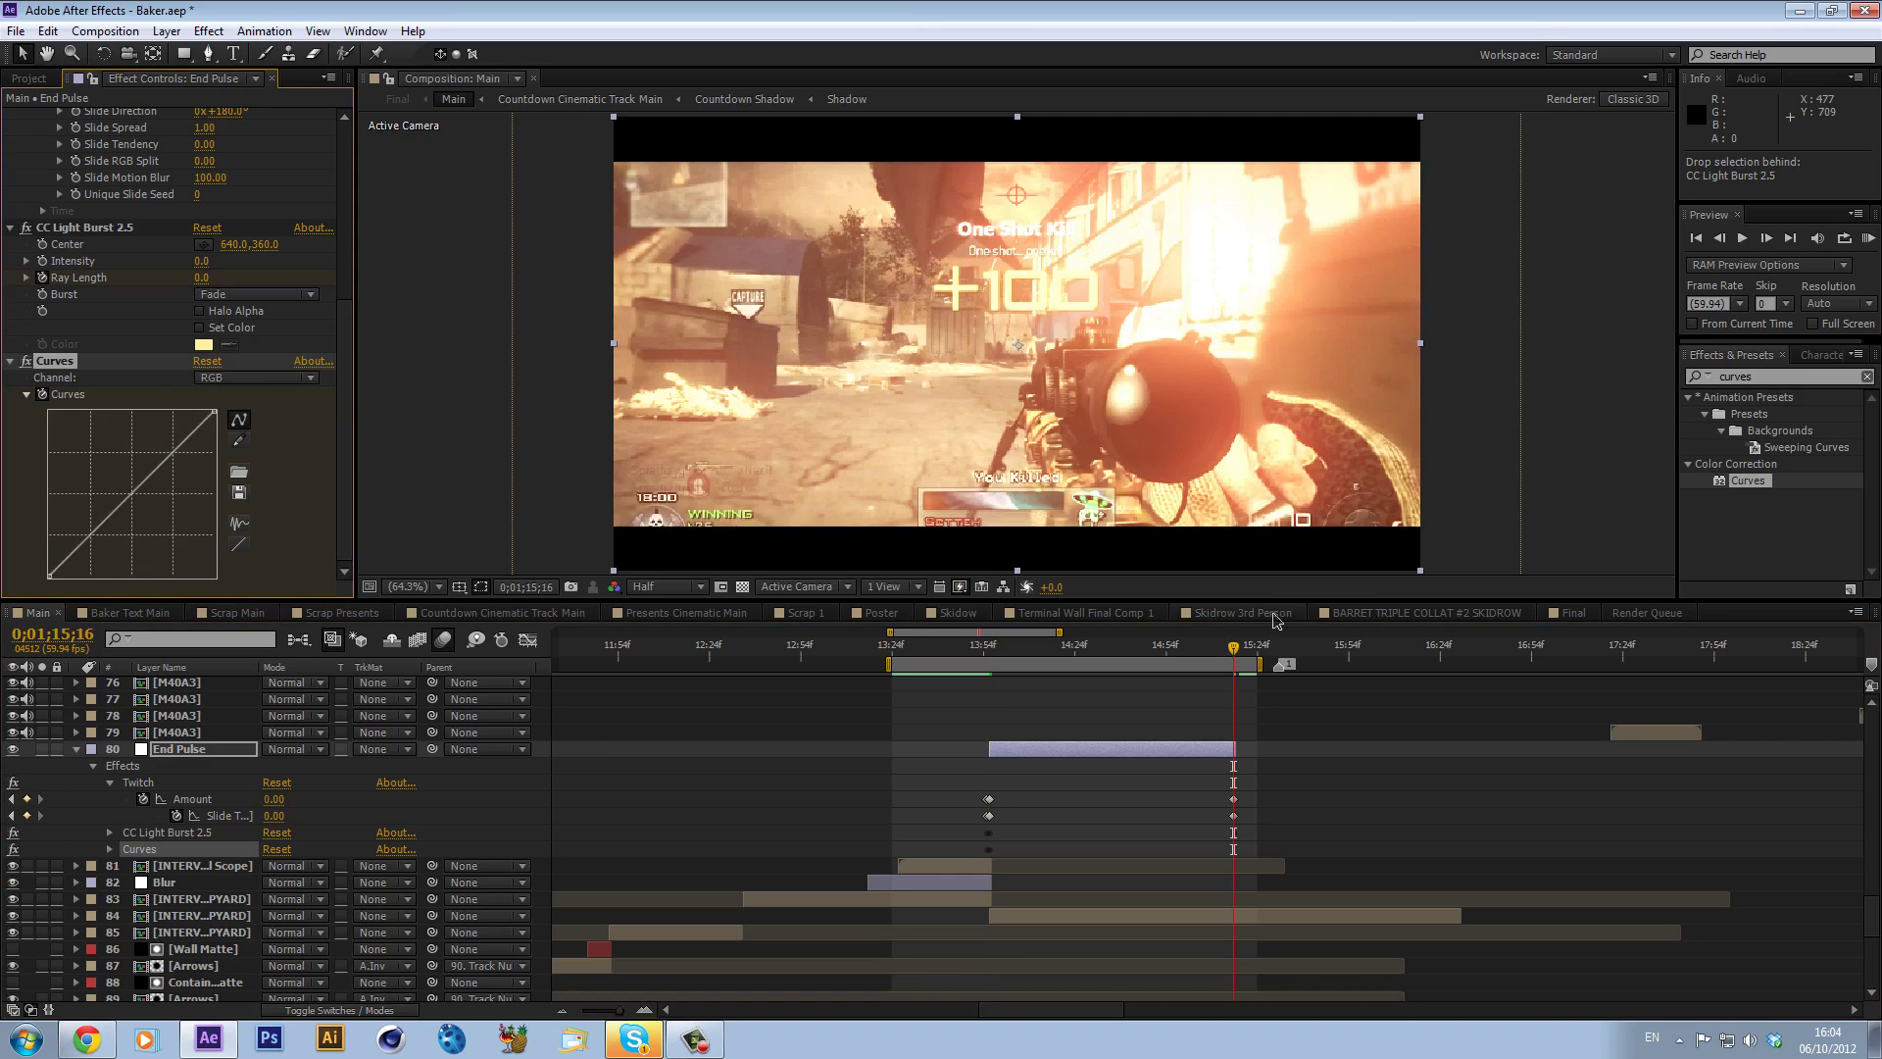
click(1002, 645)
drag(1002, 645, 1086, 687)
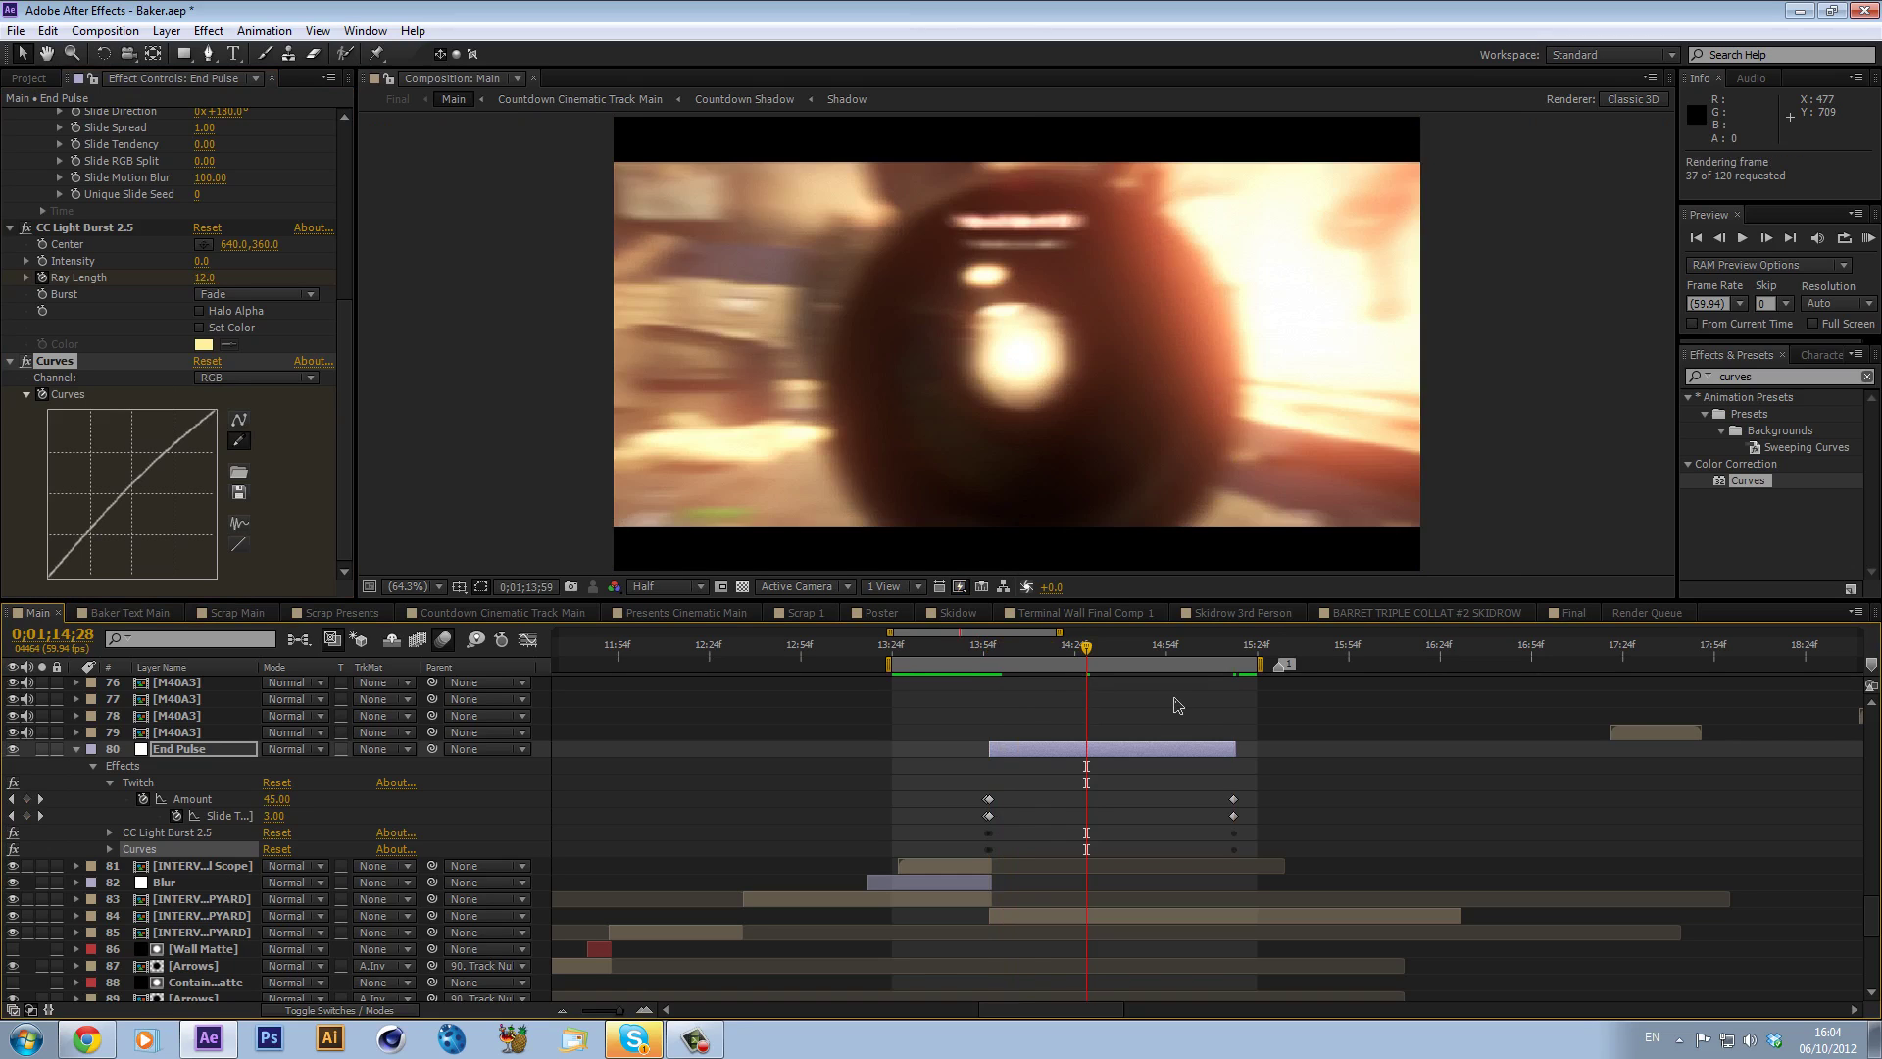
- Look over the Baker video page and its comments in YouTube, then return to After Effects
click(87, 1038)
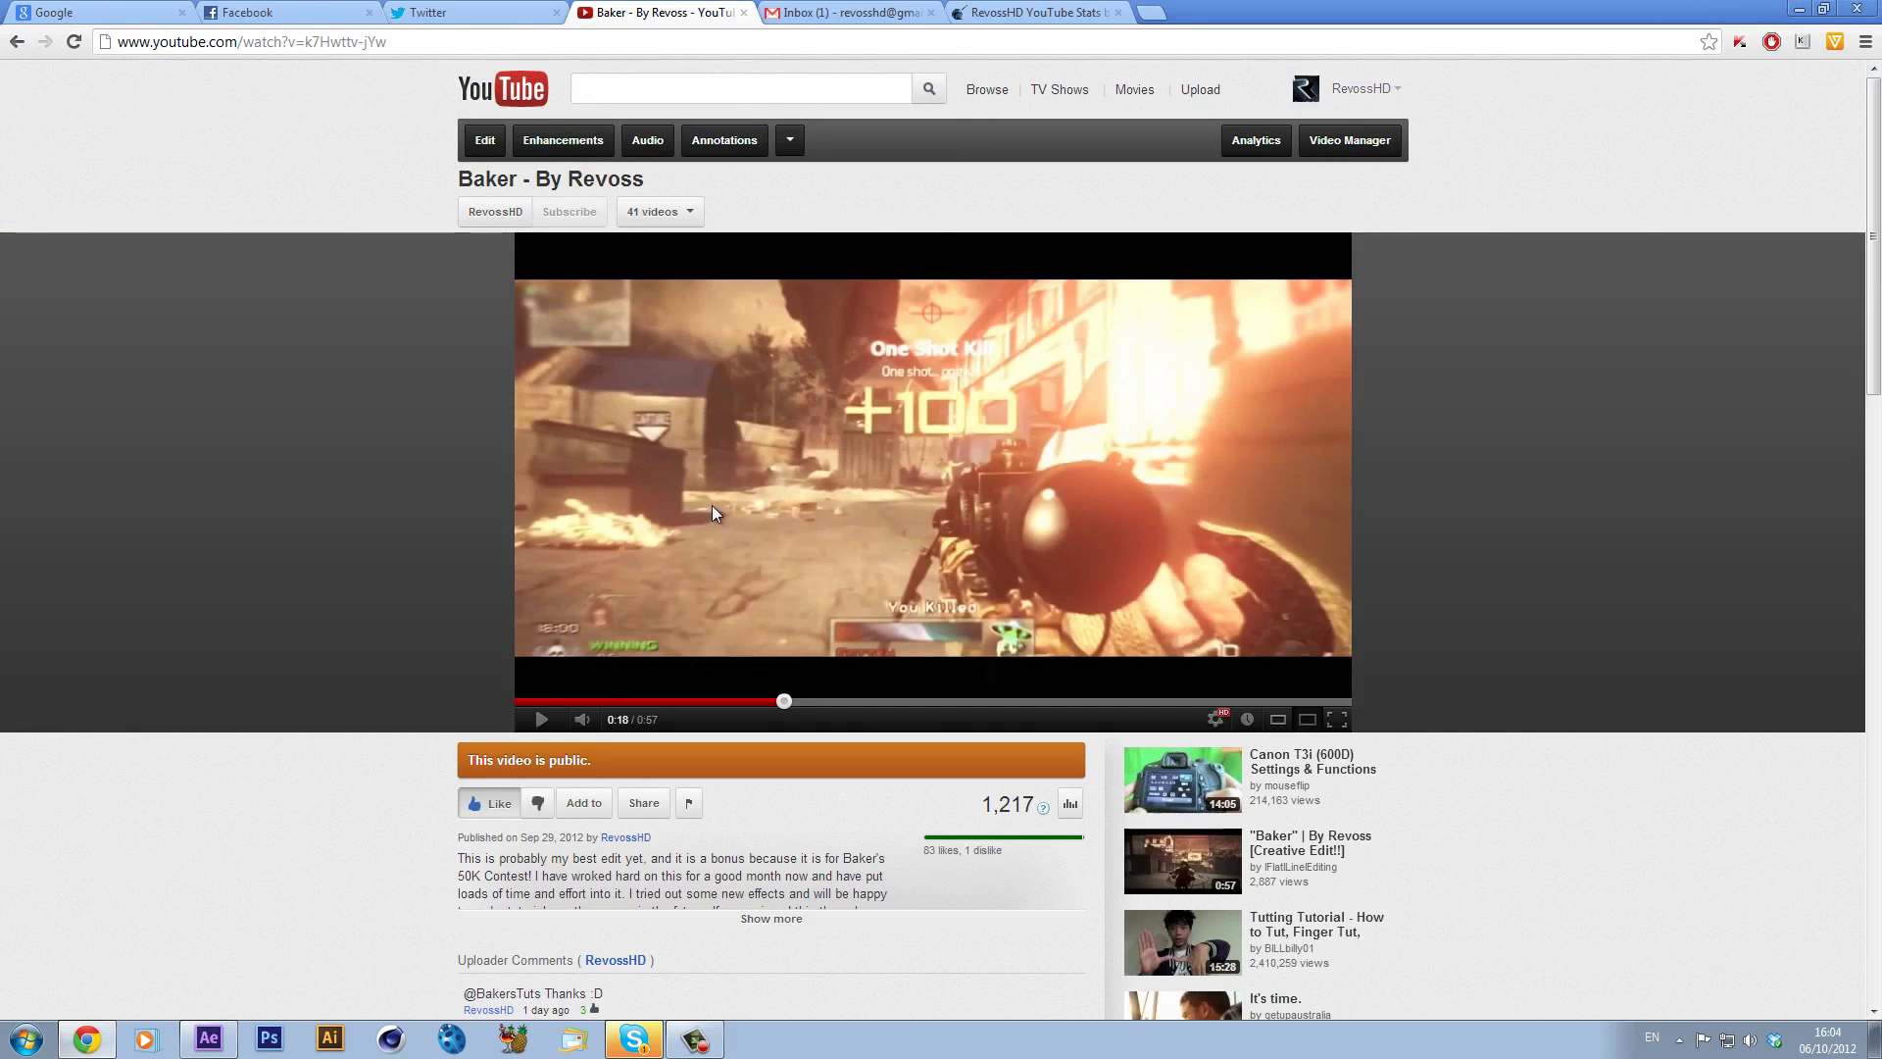
scroll(787, 507, down, 6)
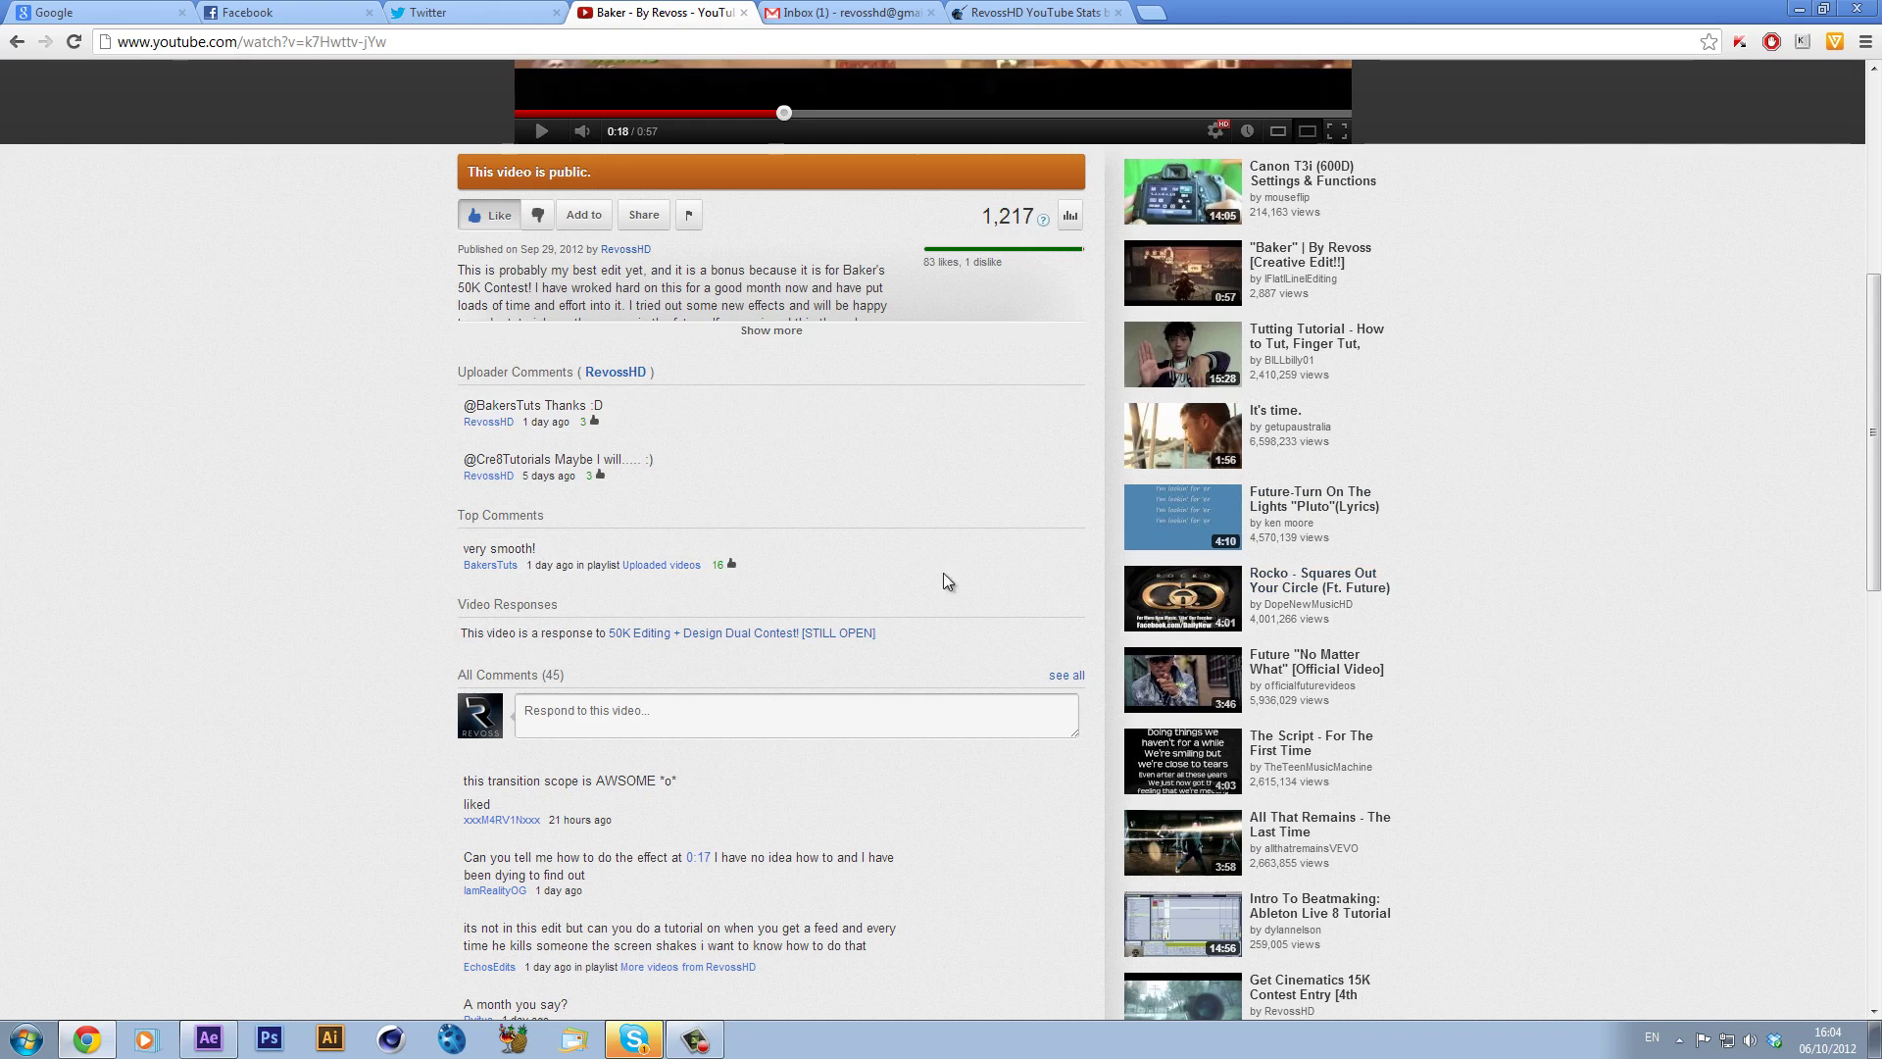
scroll(1091, 551, up, 6)
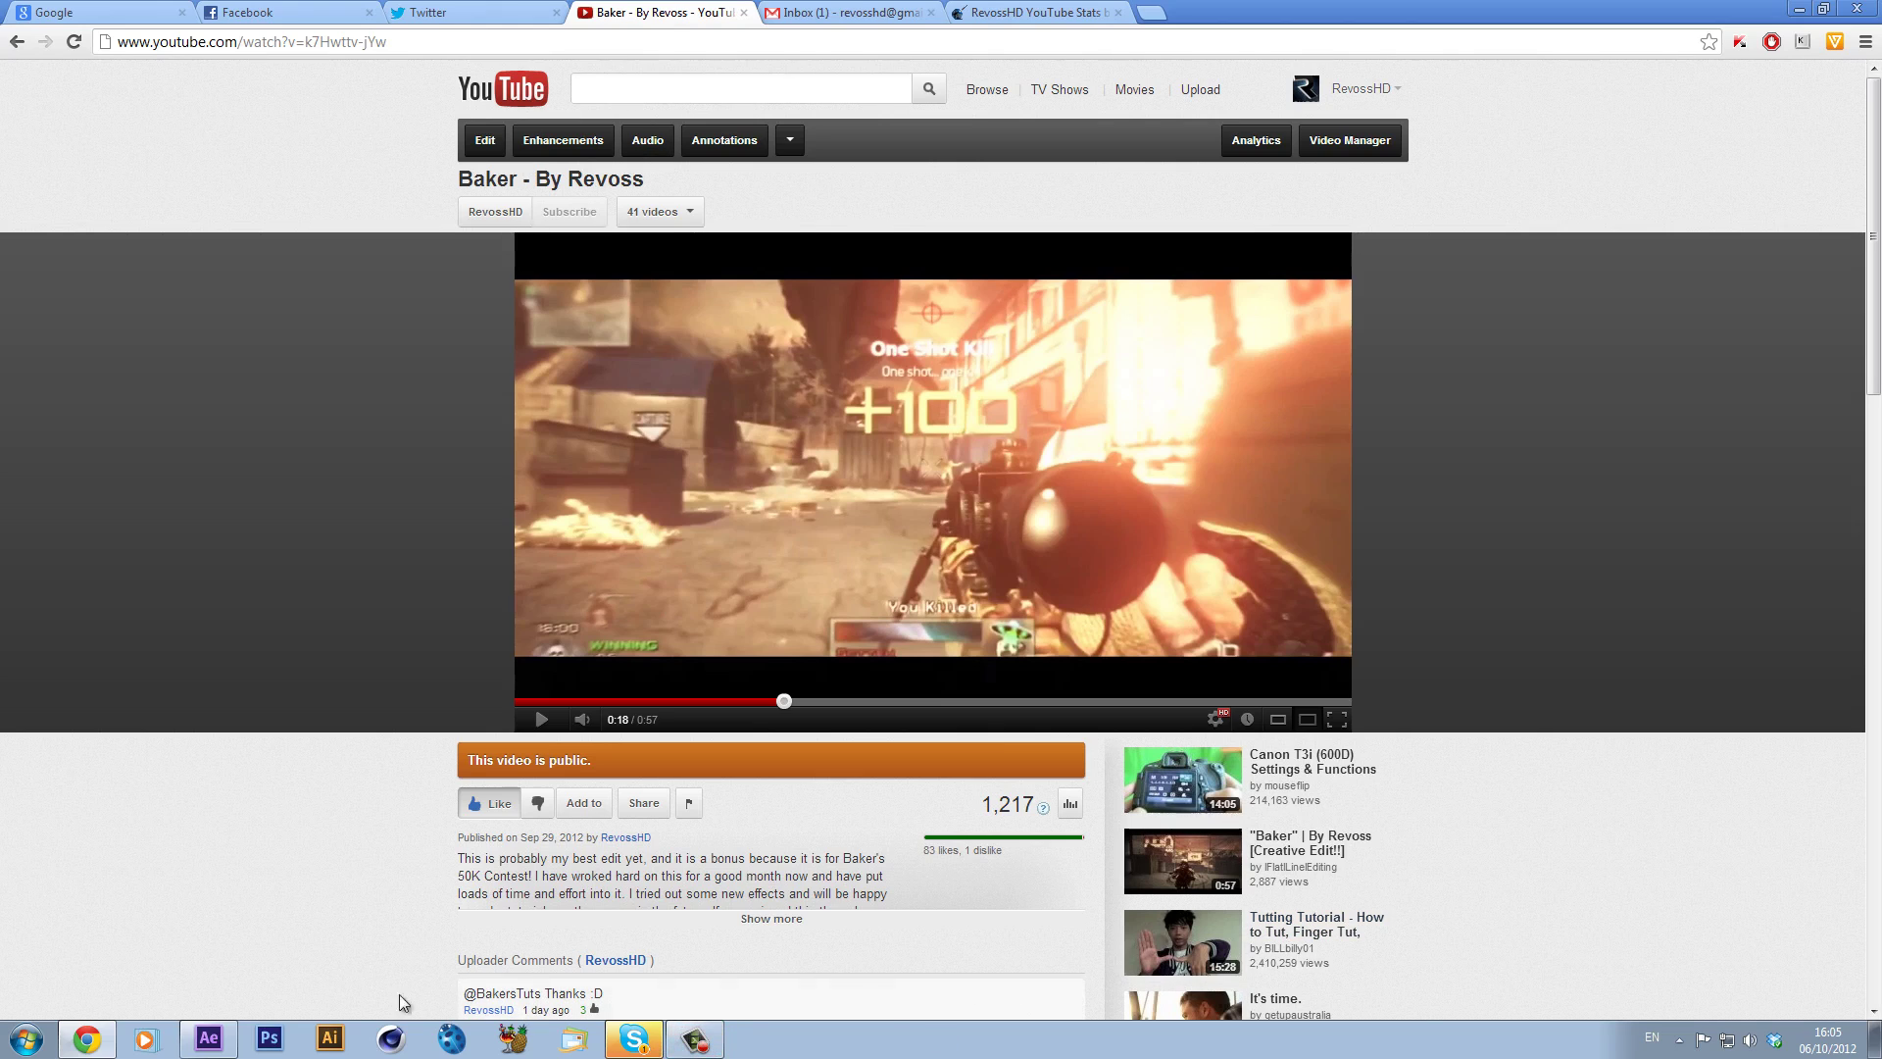
click(208, 1038)
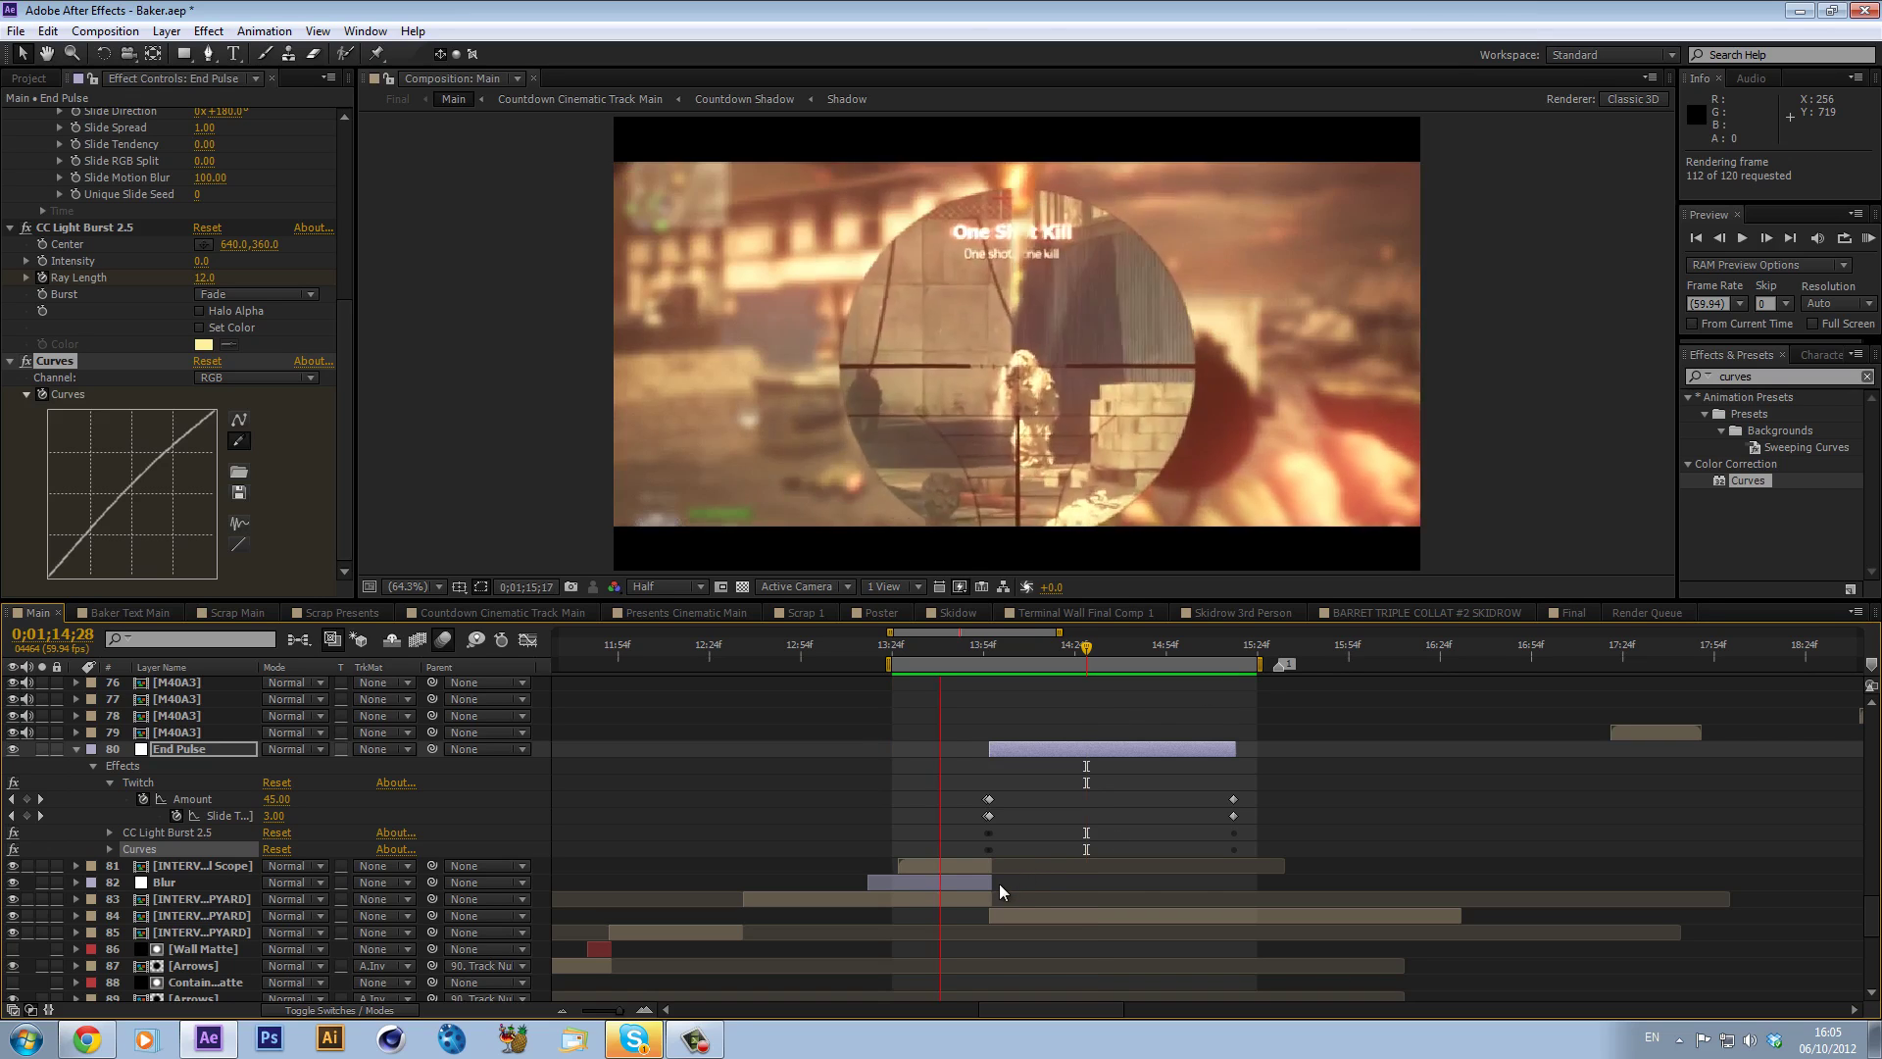
- Stop the preview, move to 0;01;14;47 and RAM-preview the End Pulse section
key(space)
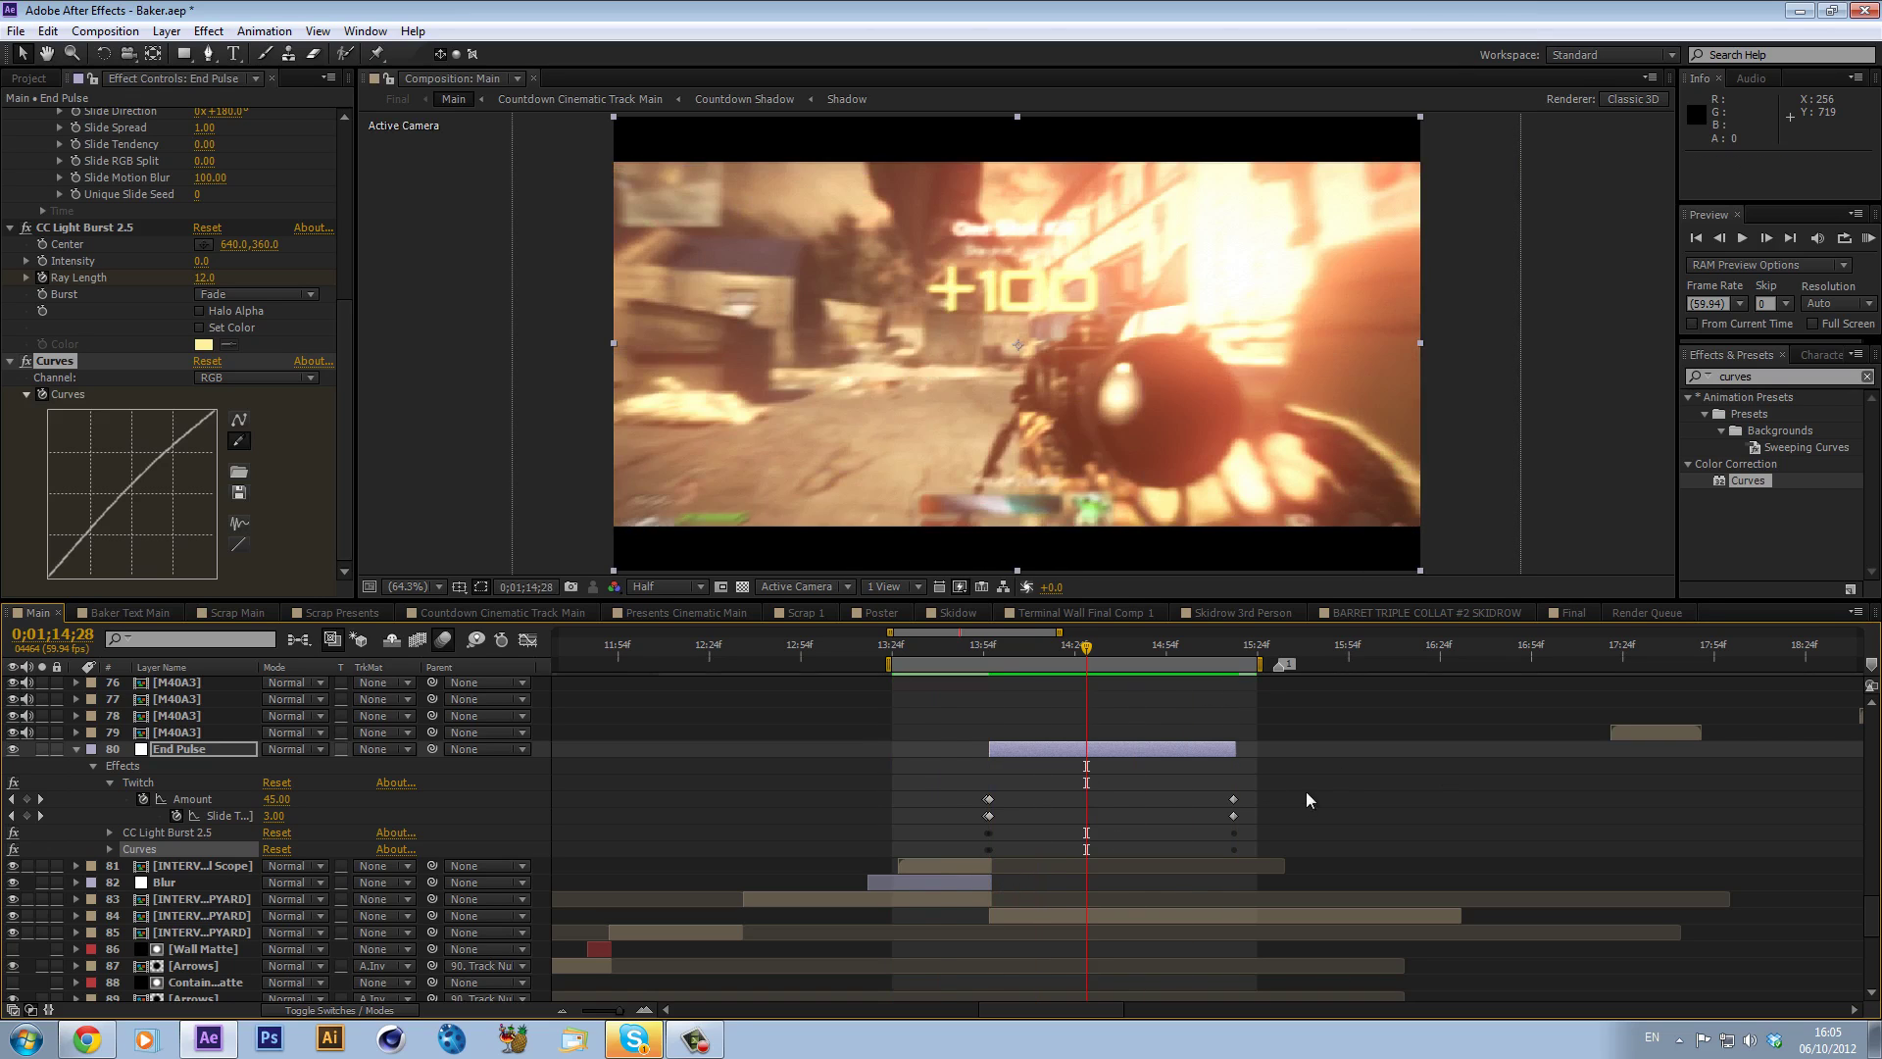
drag(997, 647, 1144, 669)
key(KP_0)
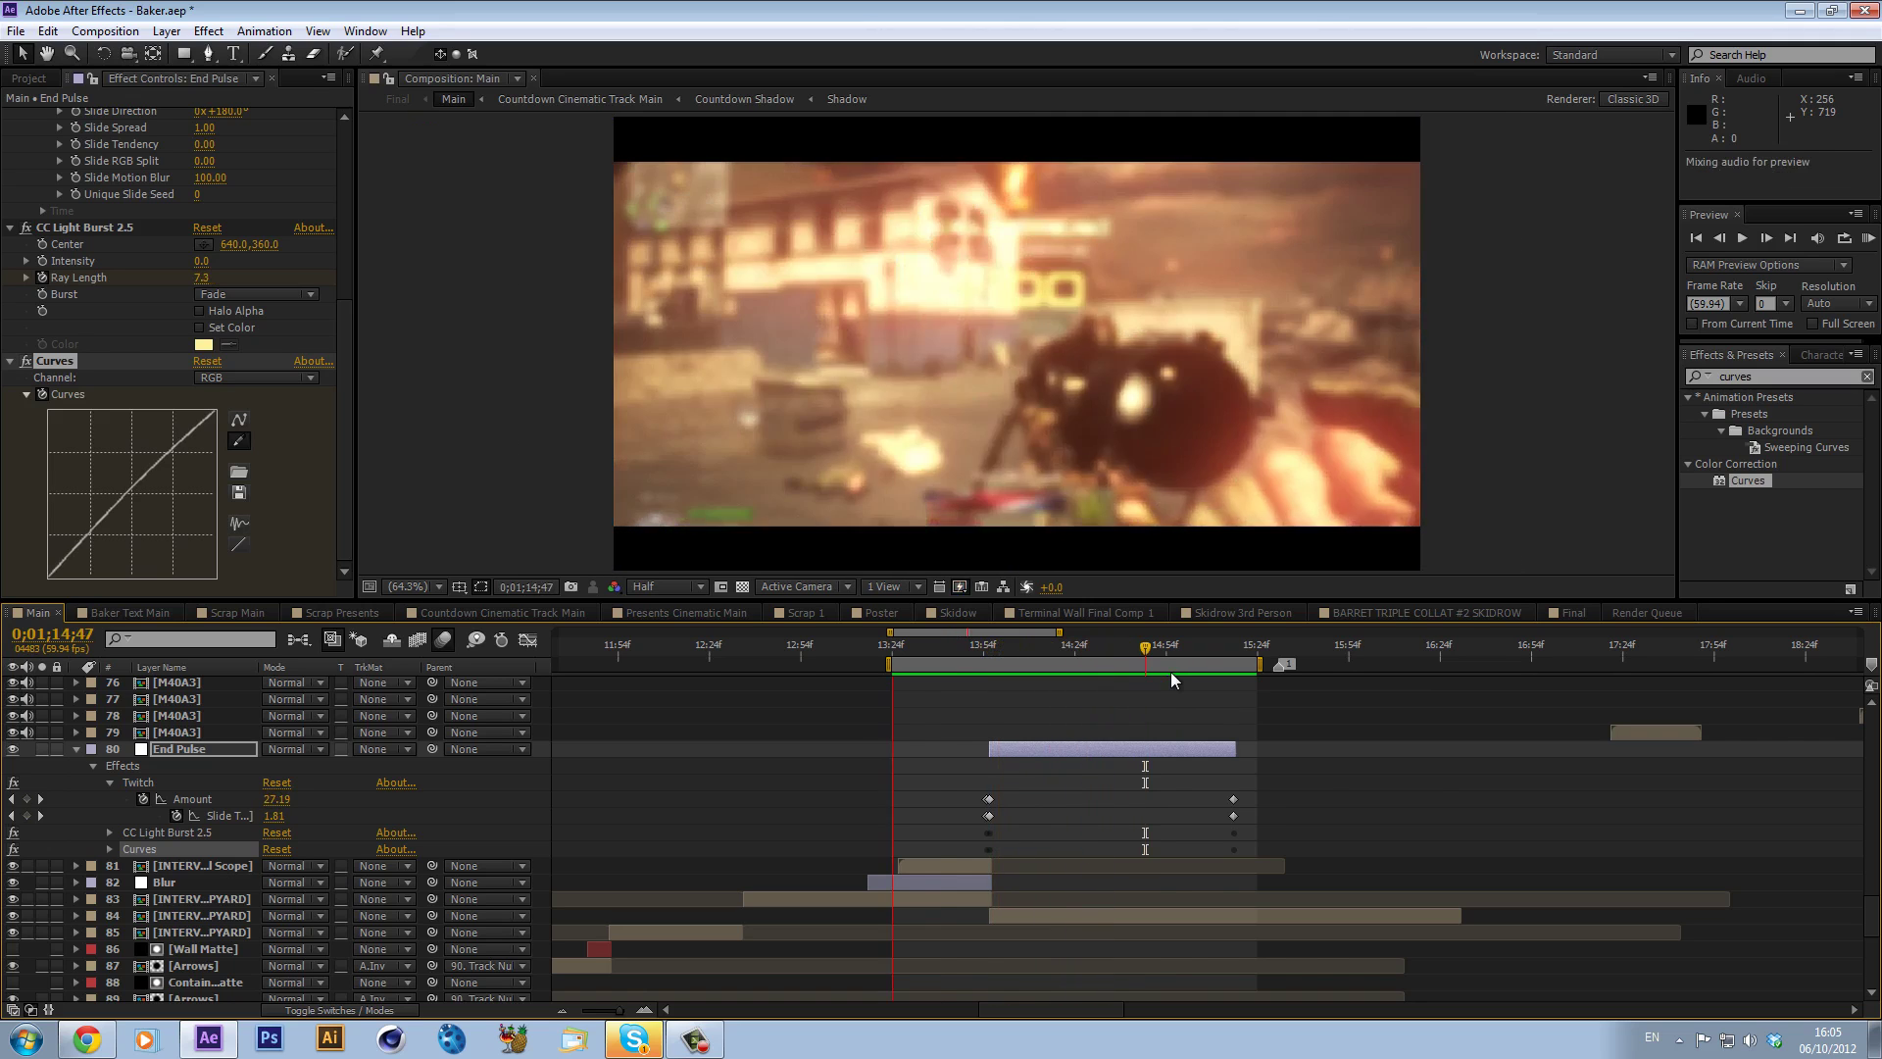
key(space)
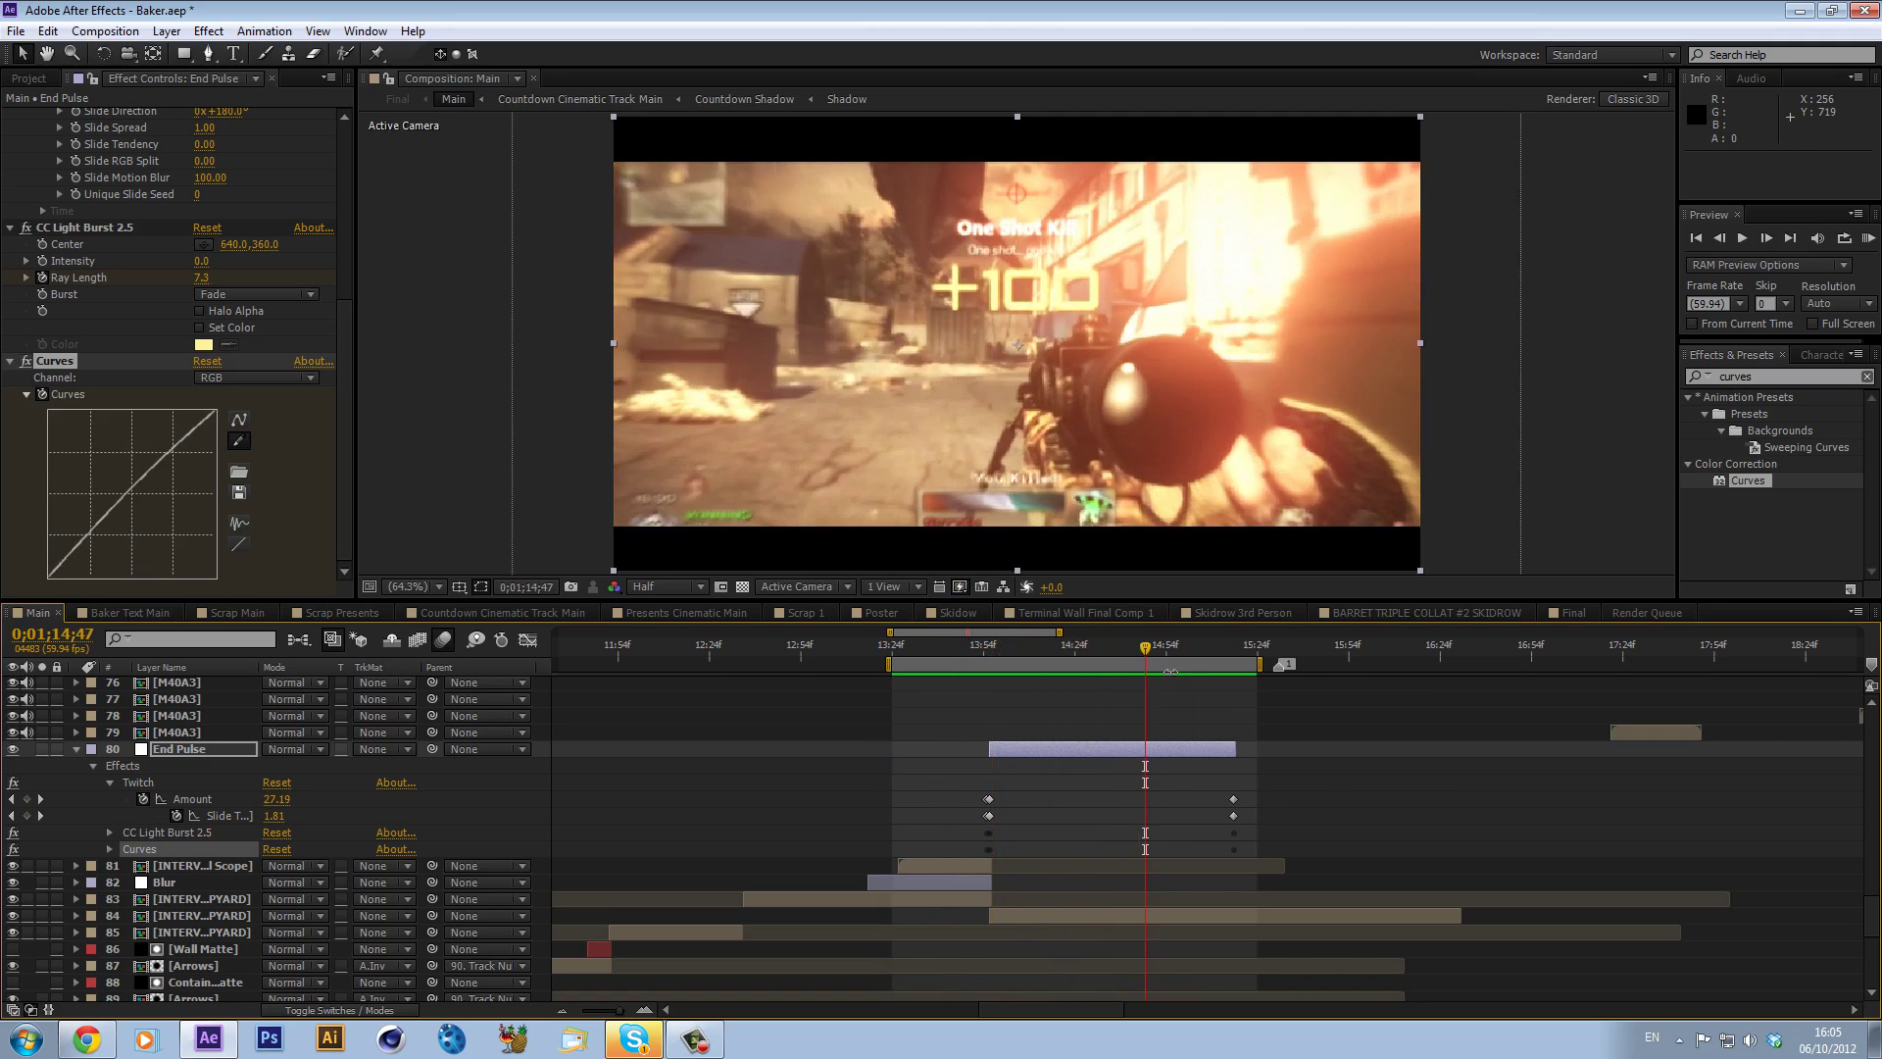